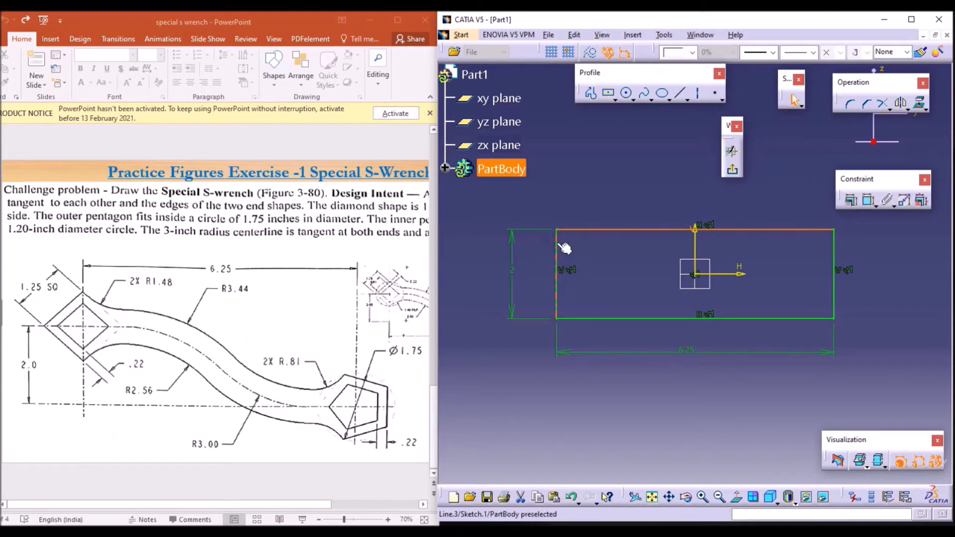
Step: Convert the 6.25 by 2 rectangle's edges into construction geometry
click(572, 233)
ctrl+click(557, 249)
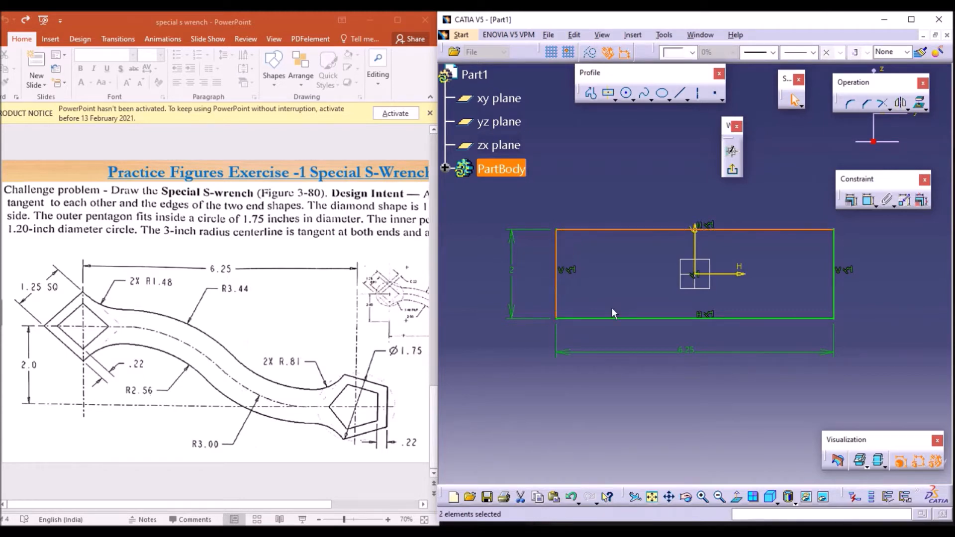
ctrl+click(835, 293)
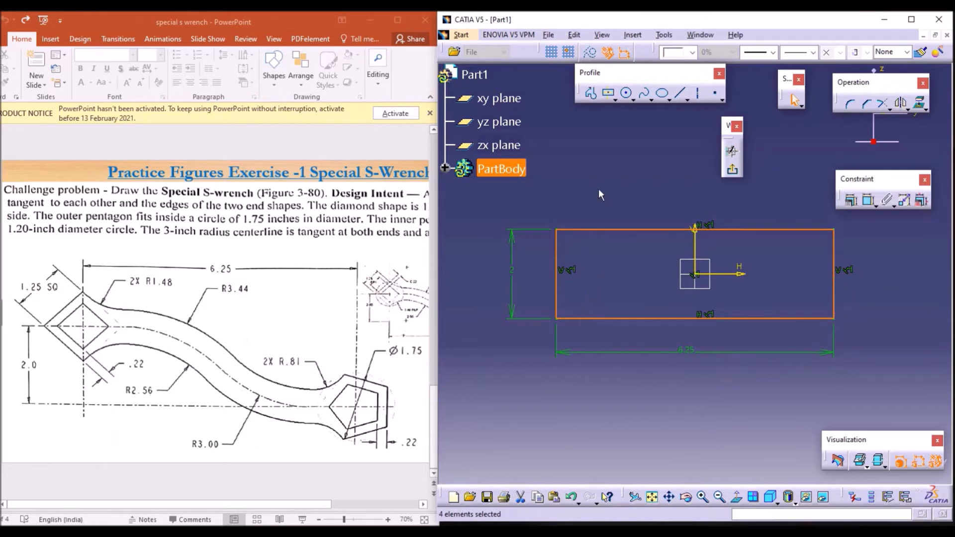
click(591, 55)
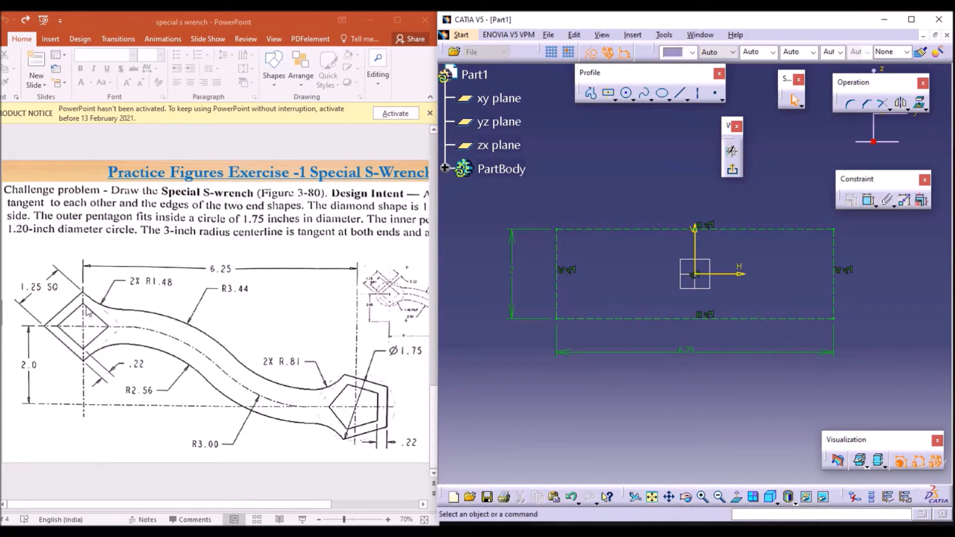
click(608, 92)
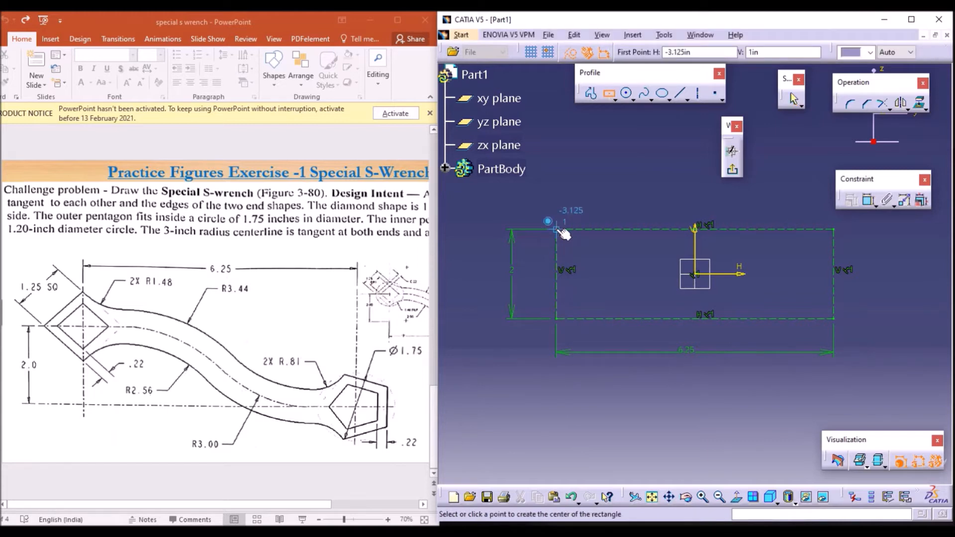
click(558, 228)
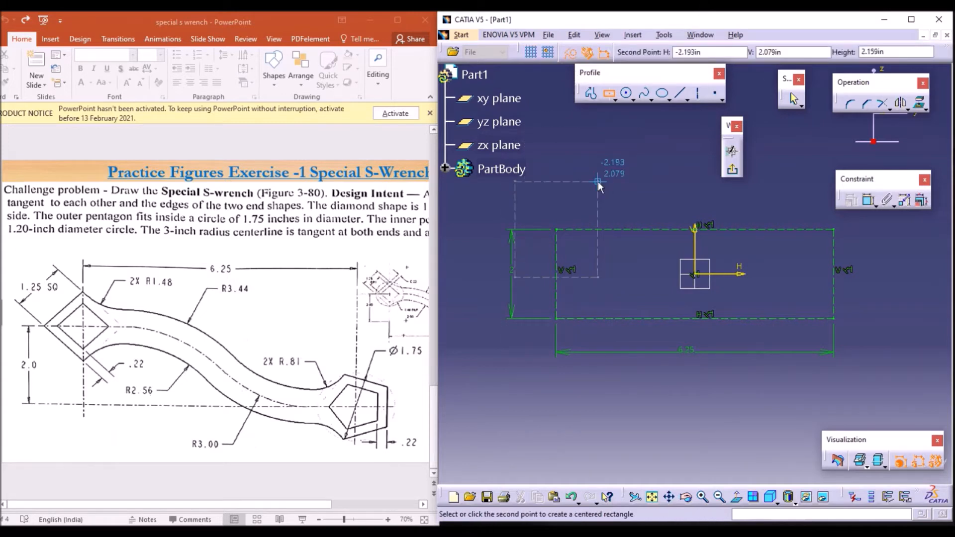
key(Escape)
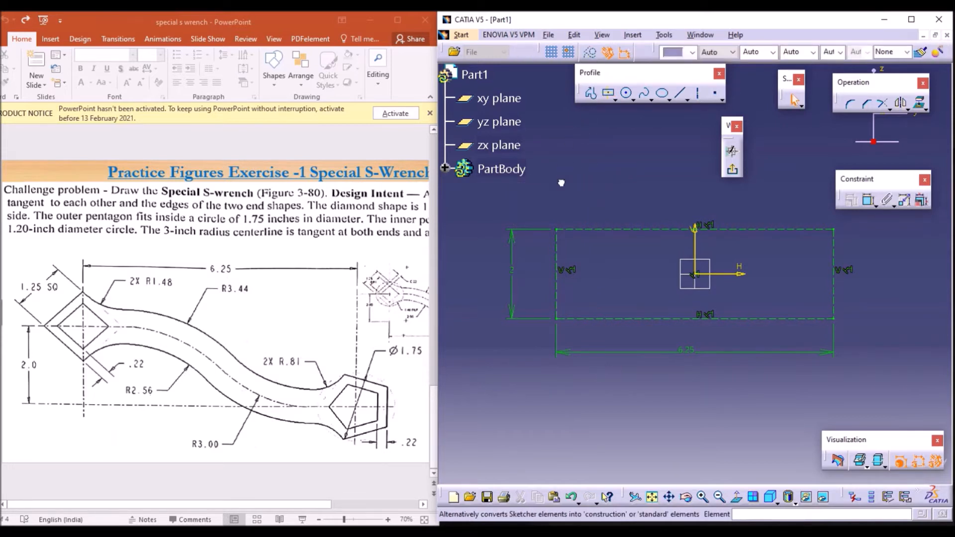
Step: Draw a centered rectangle about 1.27 by 1.24 in, centred on the construction rectangle's upper-left corner
click(610, 96)
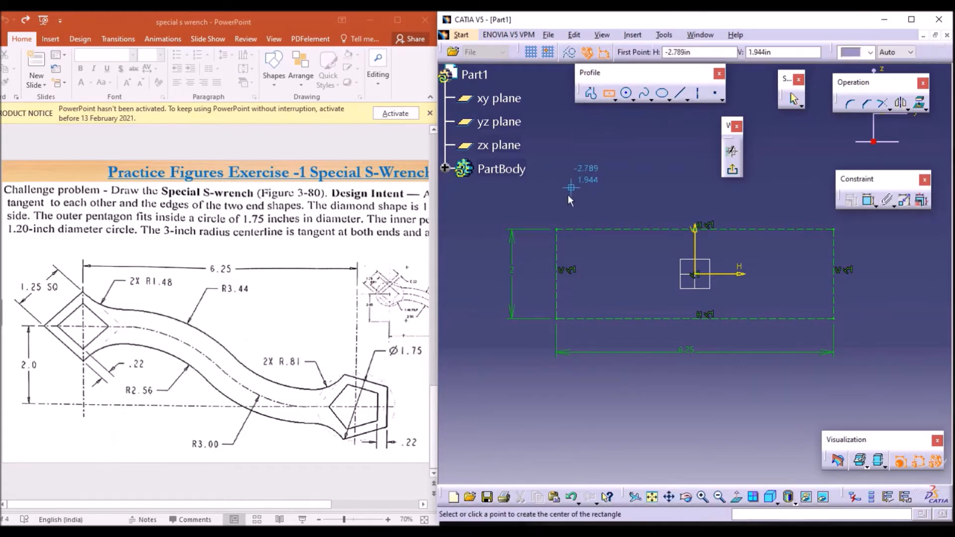
click(556, 230)
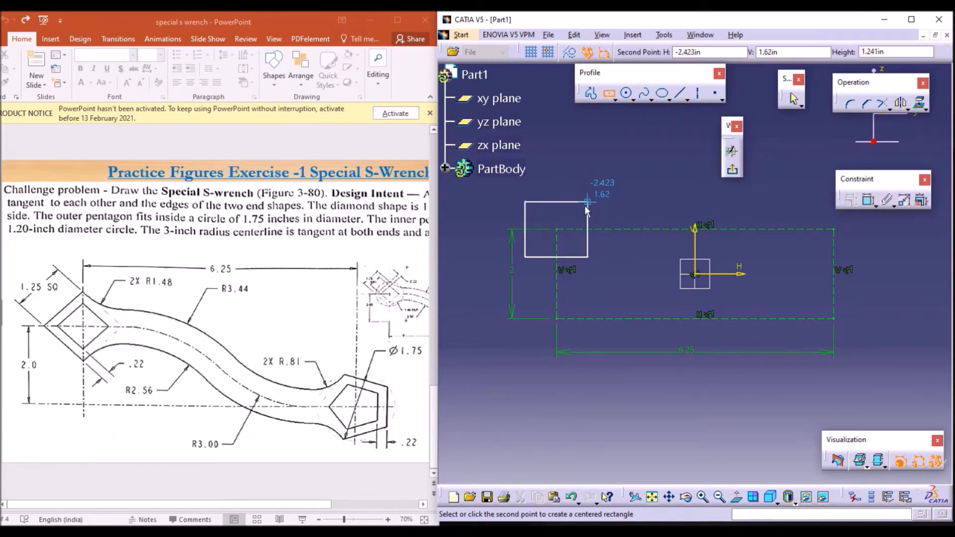
click(585, 205)
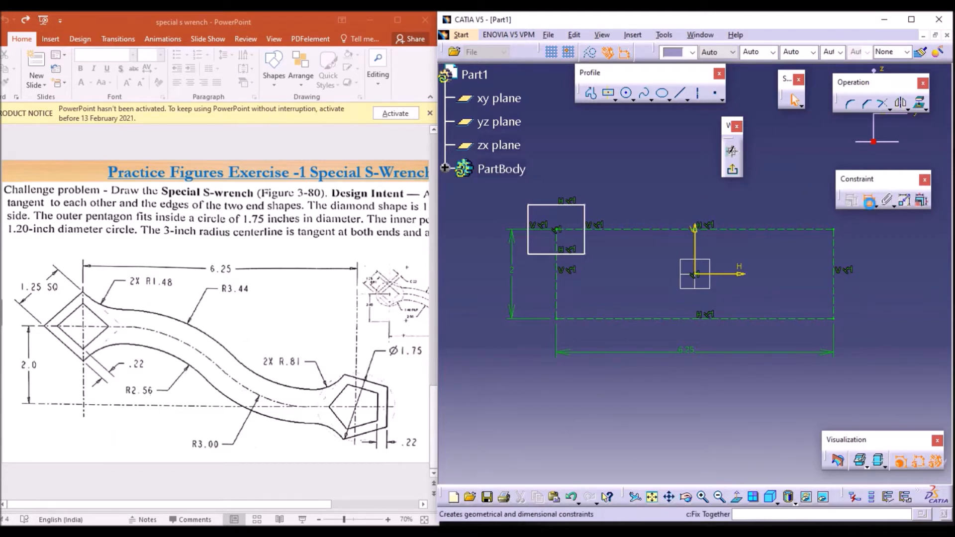
Step: Dimension the small rectangle's top edge and left edge, setting the height to 1.25 in
click(572, 208)
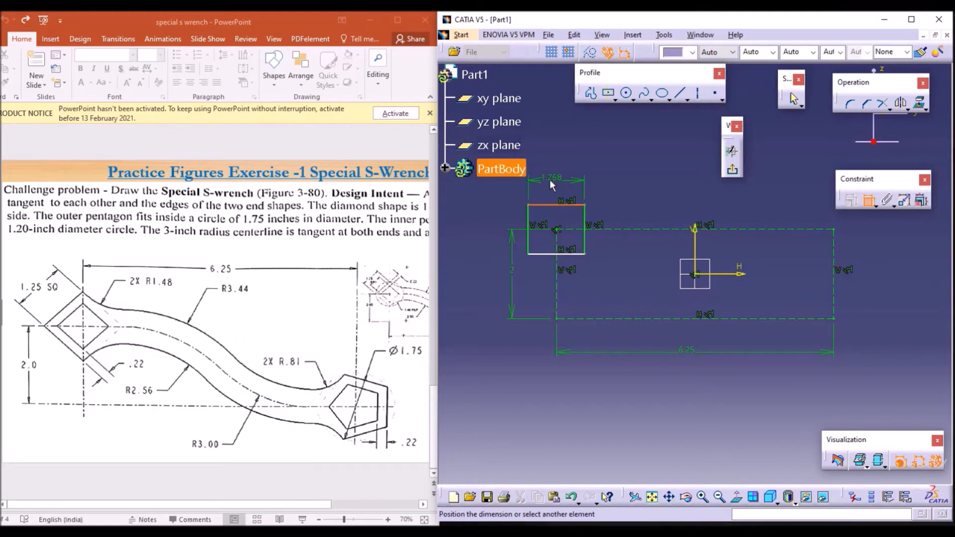
click(550, 180)
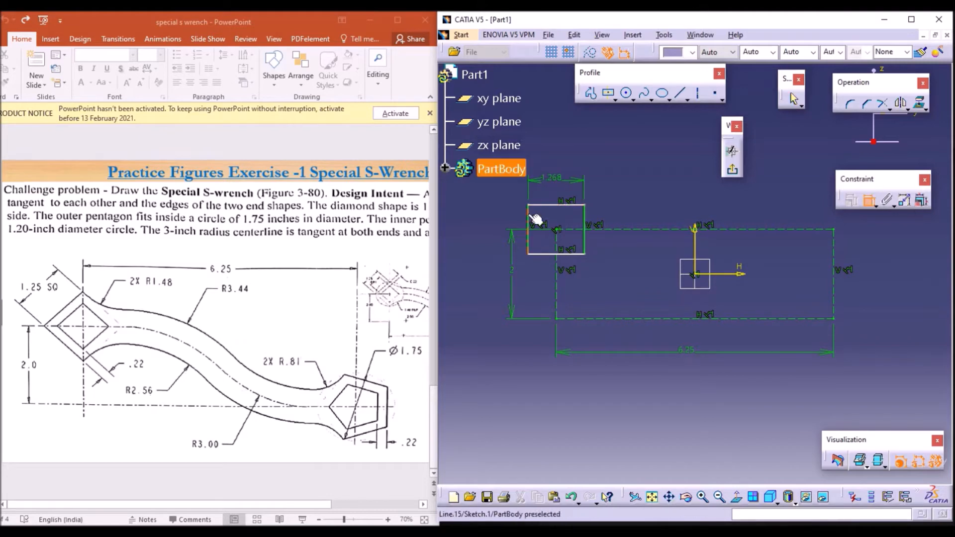
click(528, 234)
double_click(487, 230)
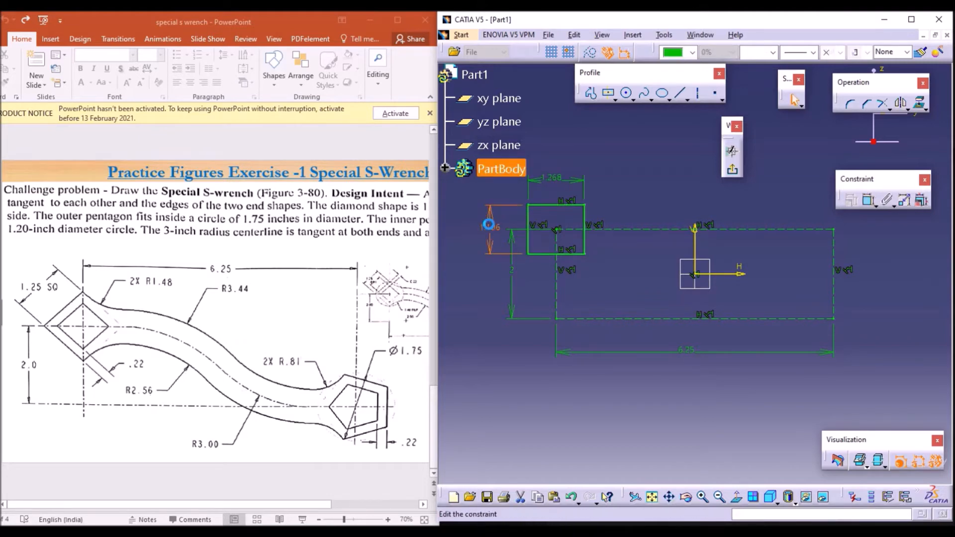
text(1.25)
key(Return)
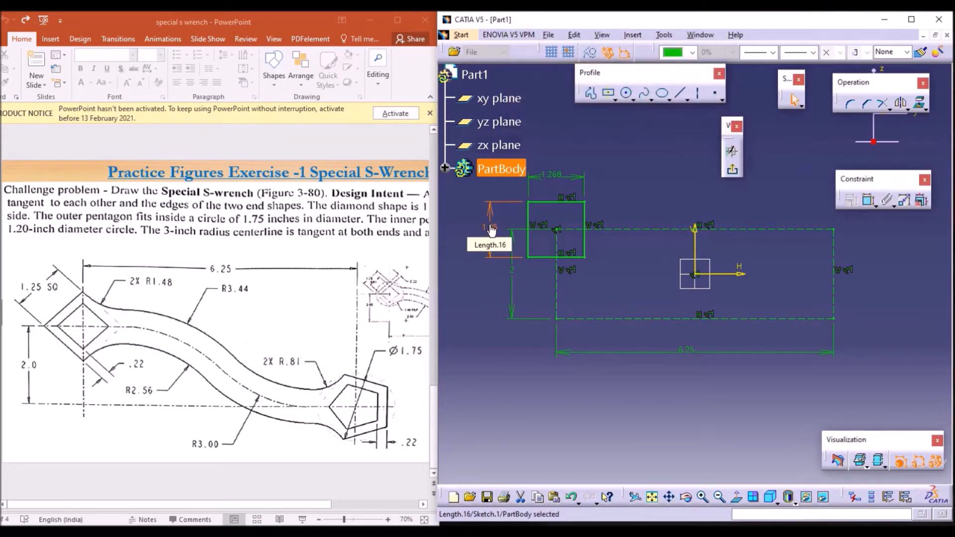
Step: Set the small rectangle's width dimension to 1.25 in
click(558, 171)
double_click(557, 171)
text(1.25)
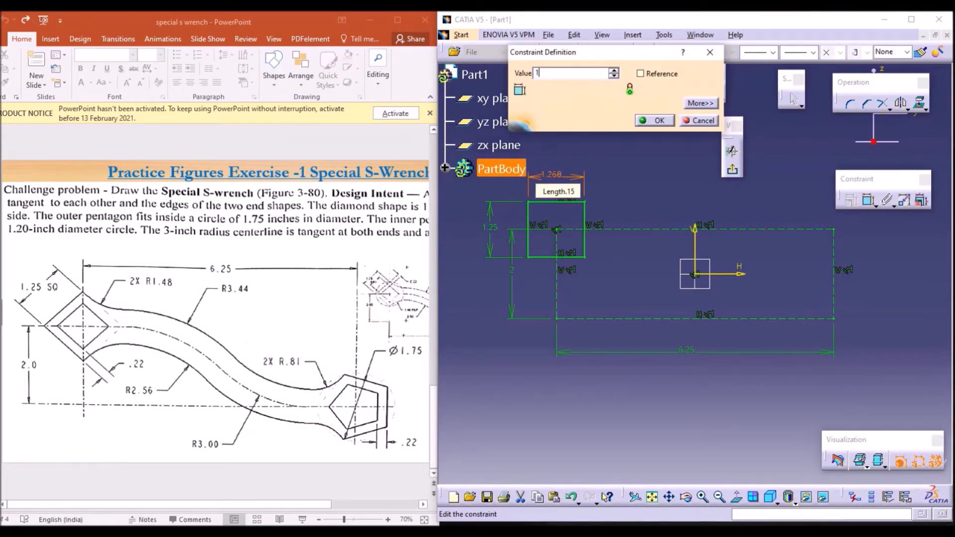
key(Return)
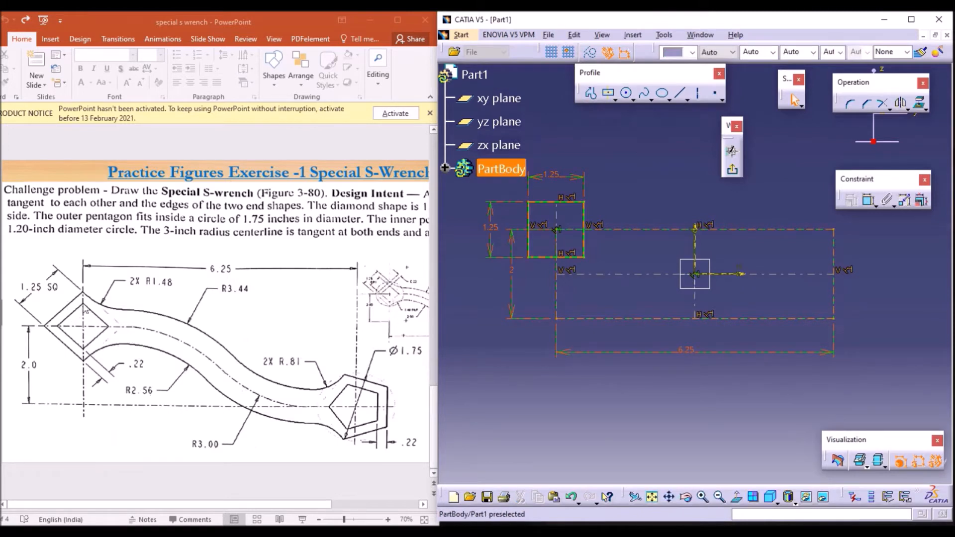
Step: Rotate the square 45° about the construction rectangle's upper-left corner, with duplicate mode turned off
click(559, 204)
ctrl+click(531, 244)
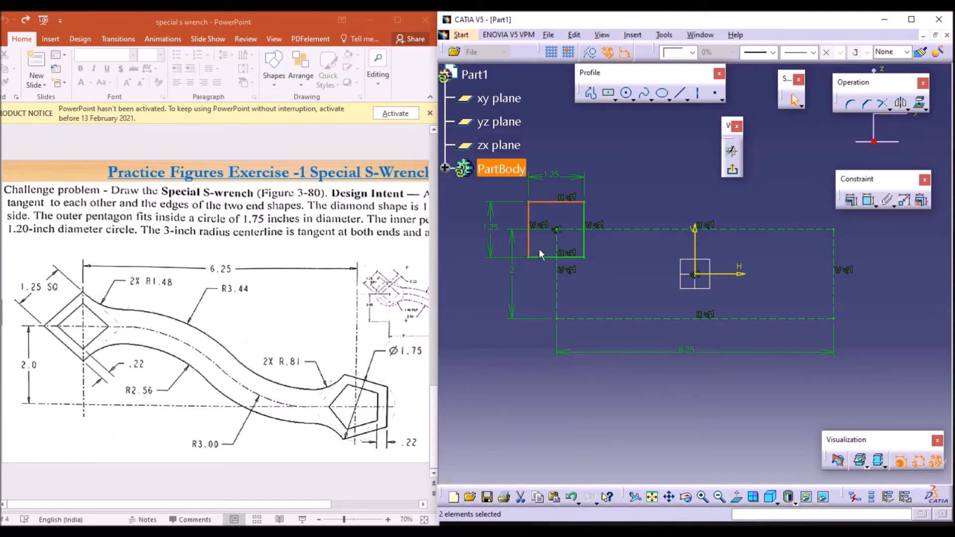
ctrl+click(578, 256)
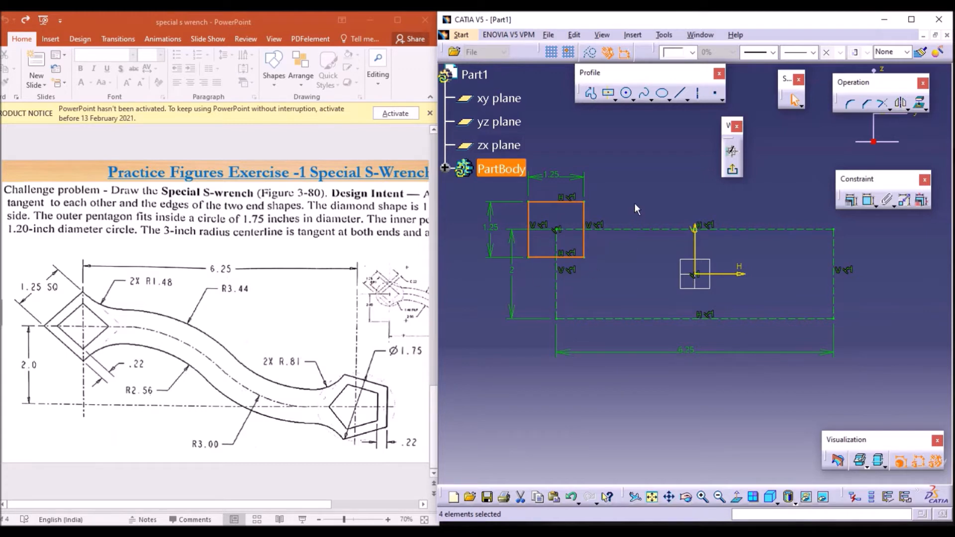
click(905, 108)
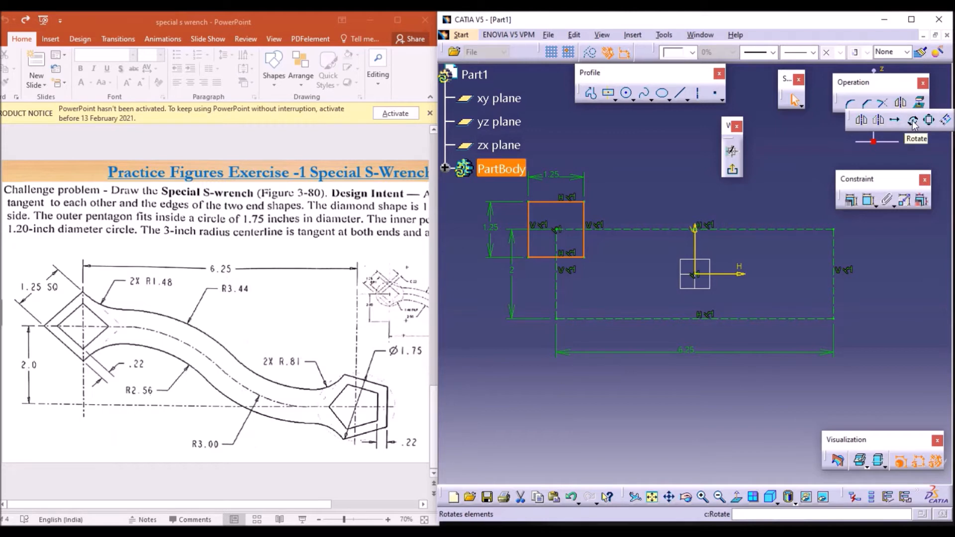
click(913, 120)
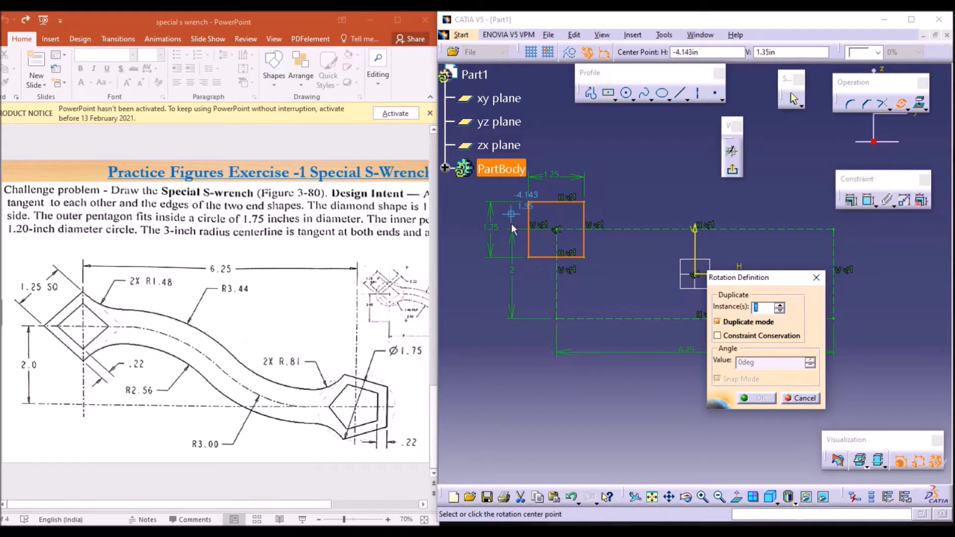
click(717, 321)
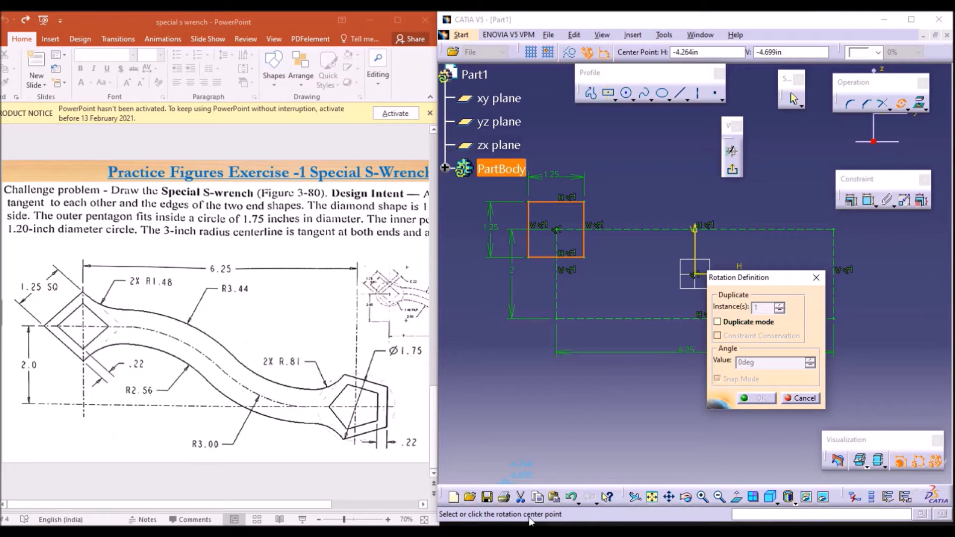
click(557, 229)
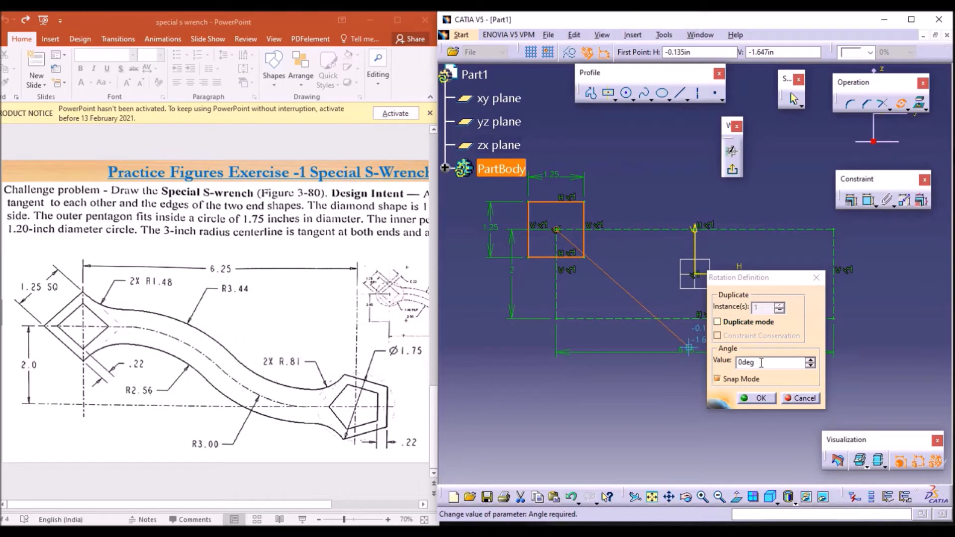
double_click(761, 363)
text(4)
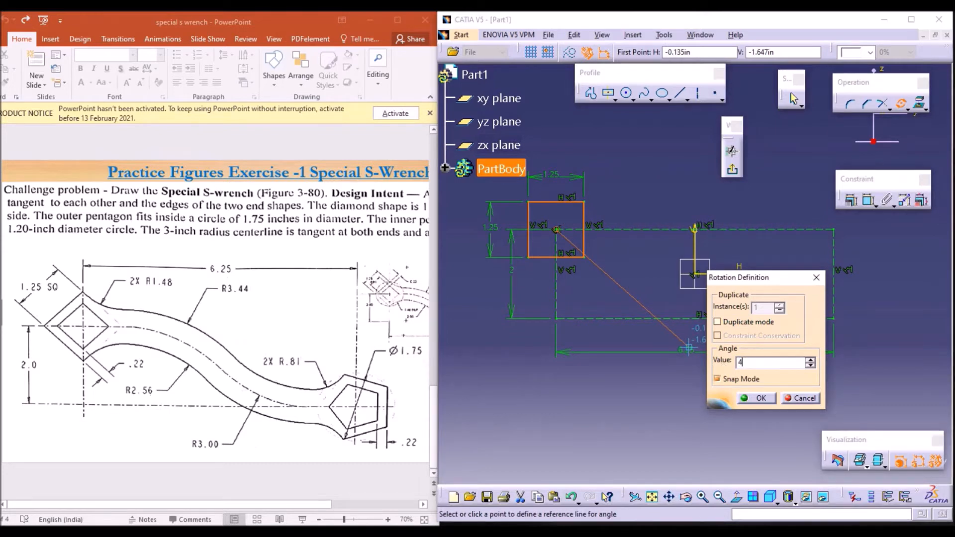
text(5)
key(Return)
key(Return)
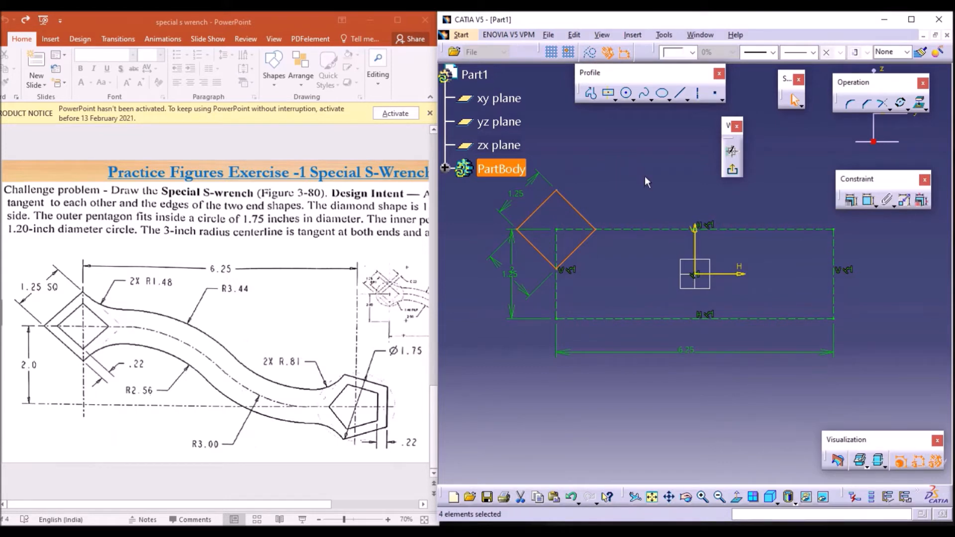
Step: Add an angle constraint between the diamond's upper-right edge and the construction rectangle's top edge
click(643, 192)
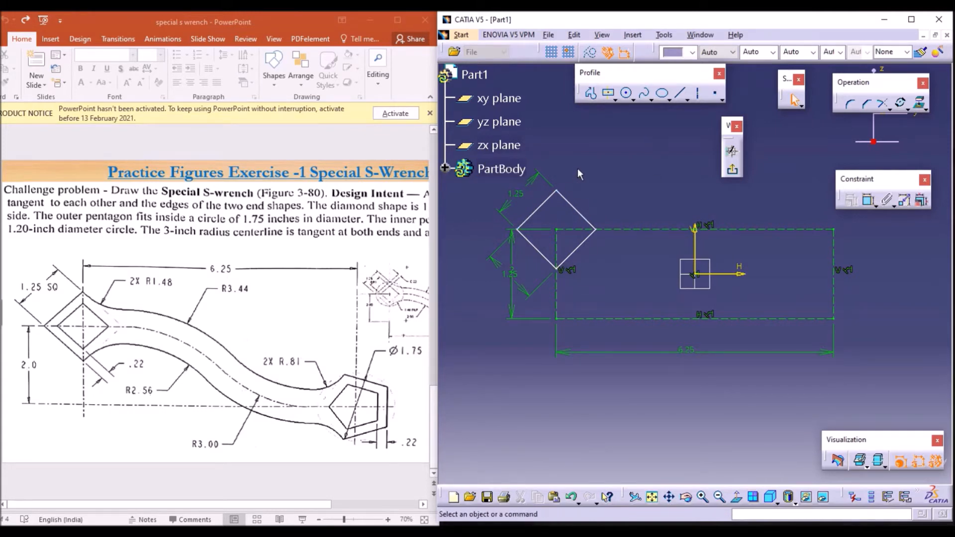
click(868, 199)
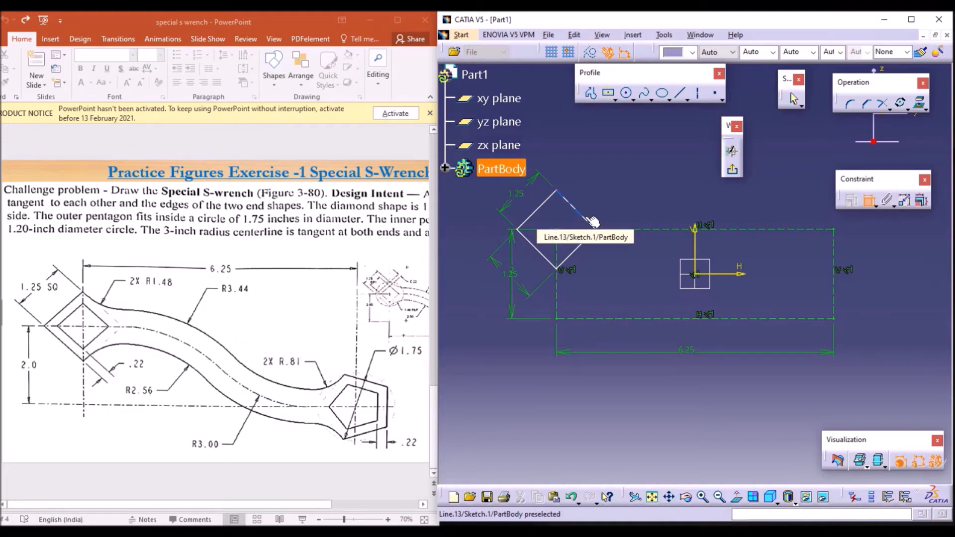
click(590, 223)
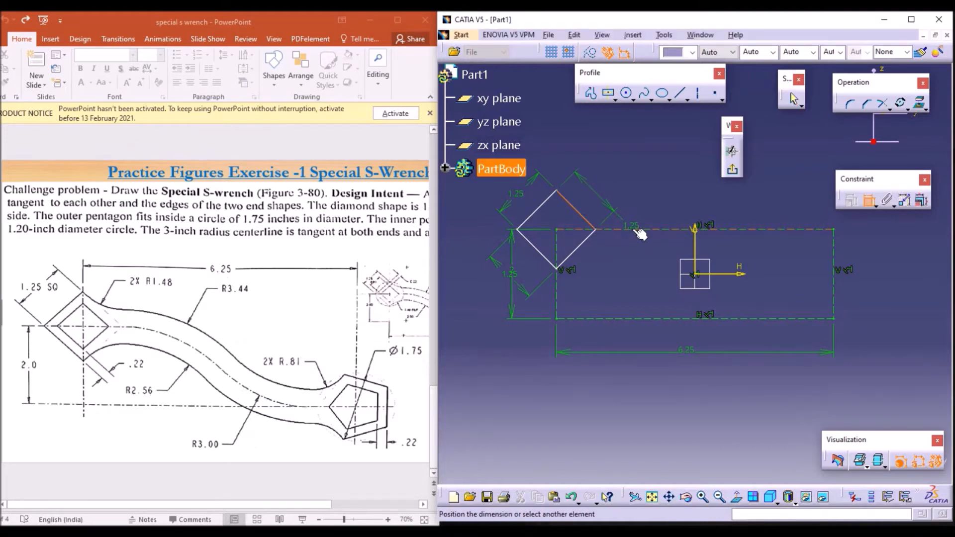
click(640, 230)
click(613, 203)
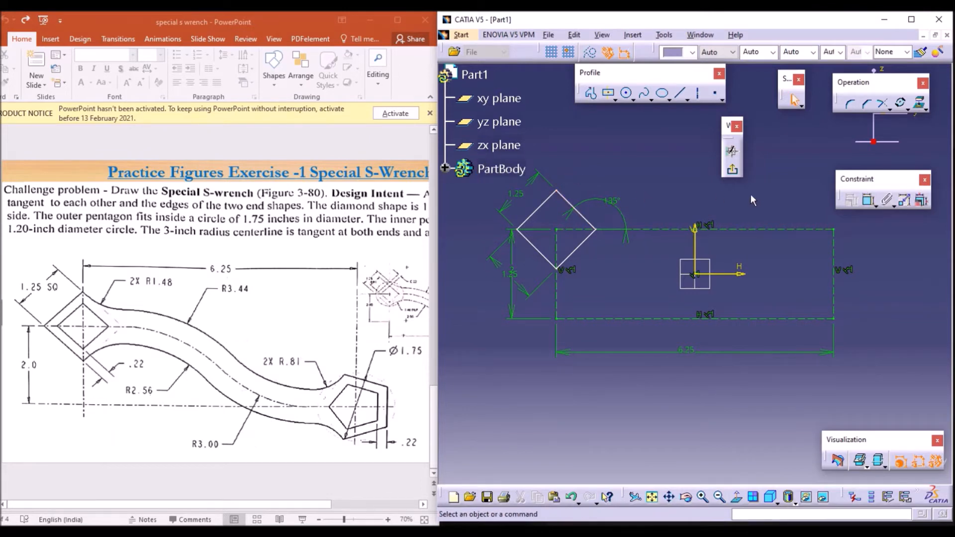
Step: Add an angle constraint between the diamond's two upper edges
click(869, 200)
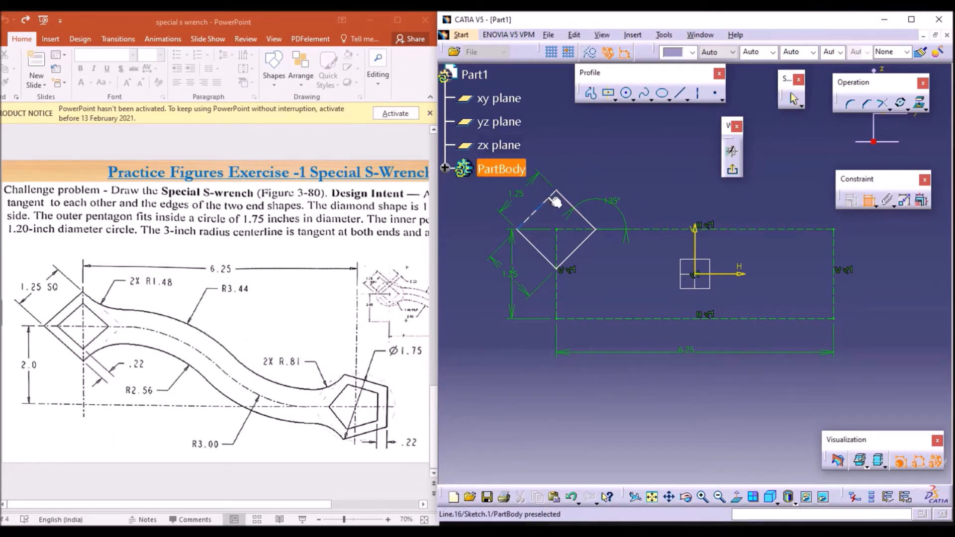
click(554, 201)
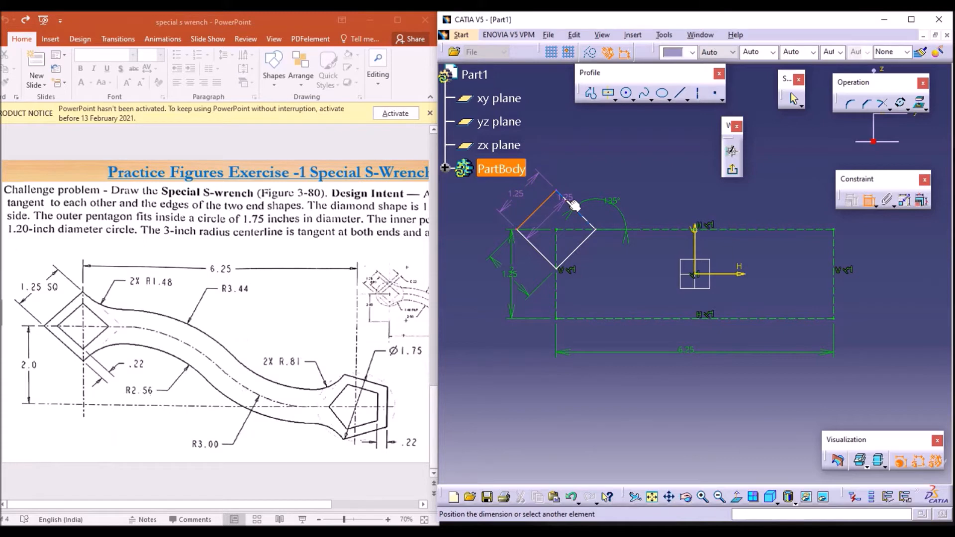
click(573, 207)
click(552, 212)
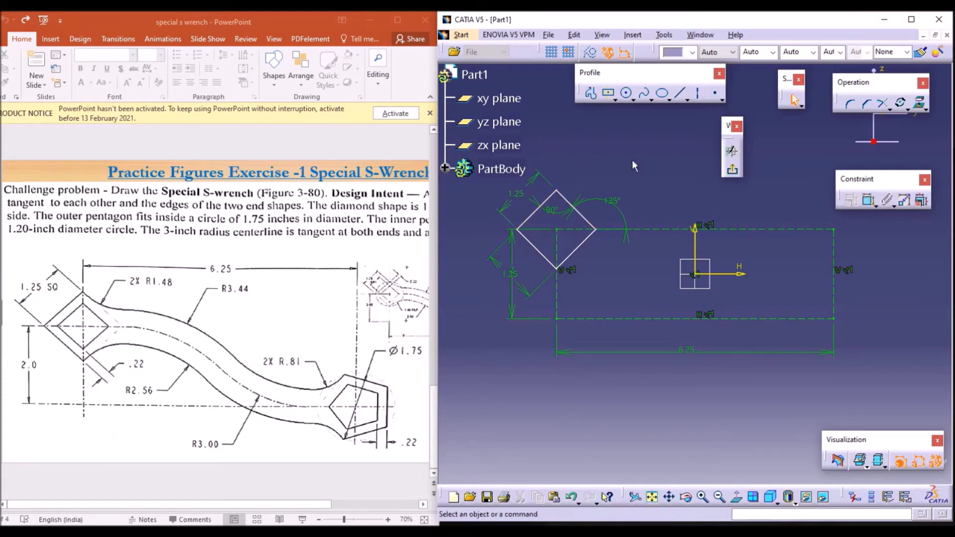
Step: Dimension the distance from the diamond's centre point to its left corner
click(868, 200)
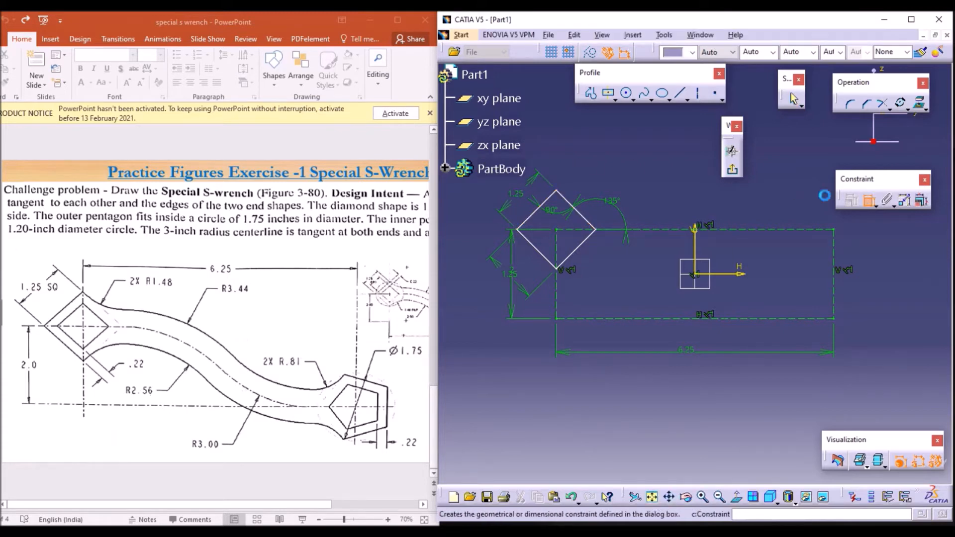
click(560, 231)
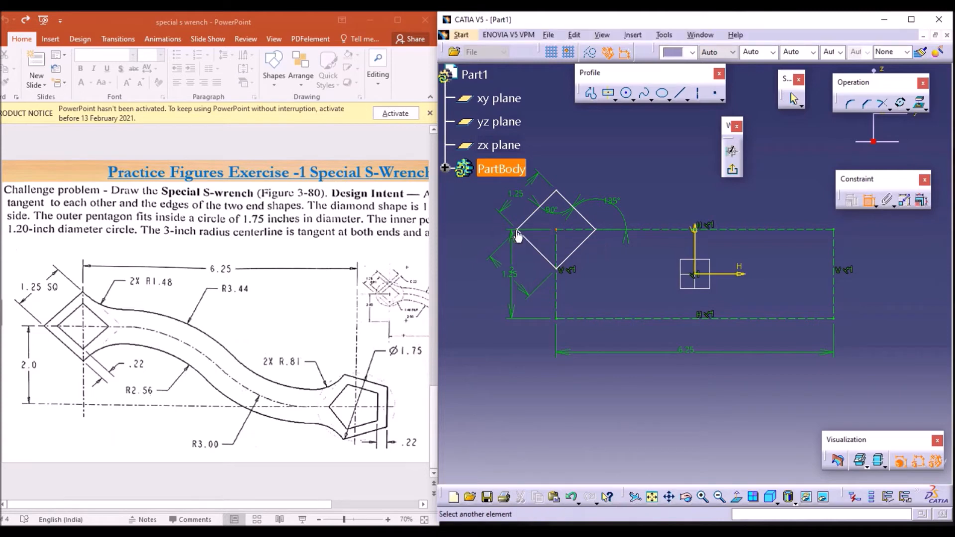
click(525, 233)
click(536, 237)
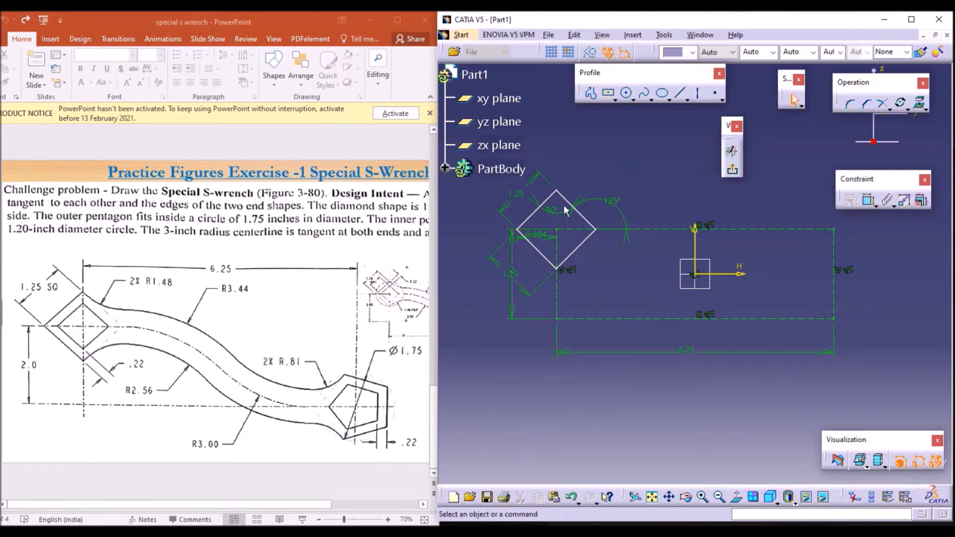
Step: Dimension the distance from the diamond's centre point to its top corner
click(868, 201)
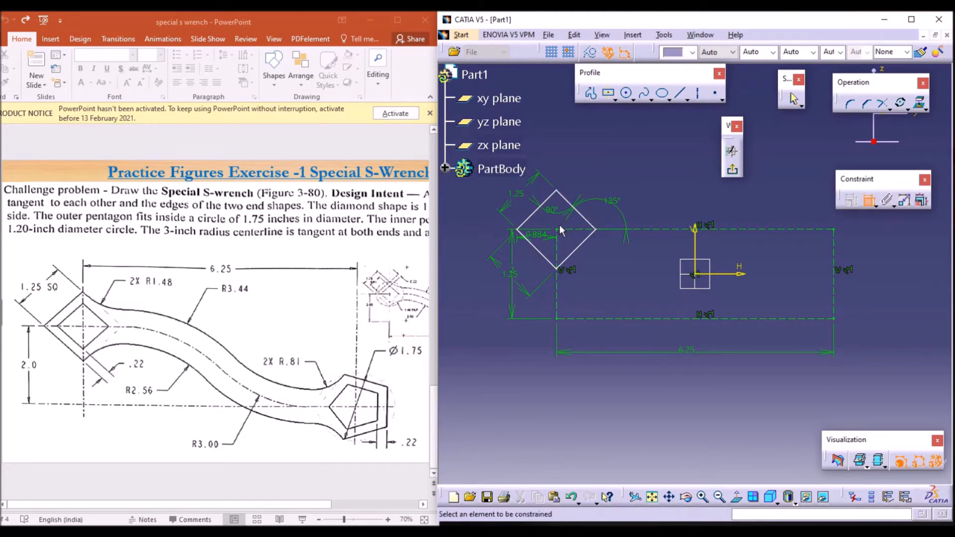
click(567, 200)
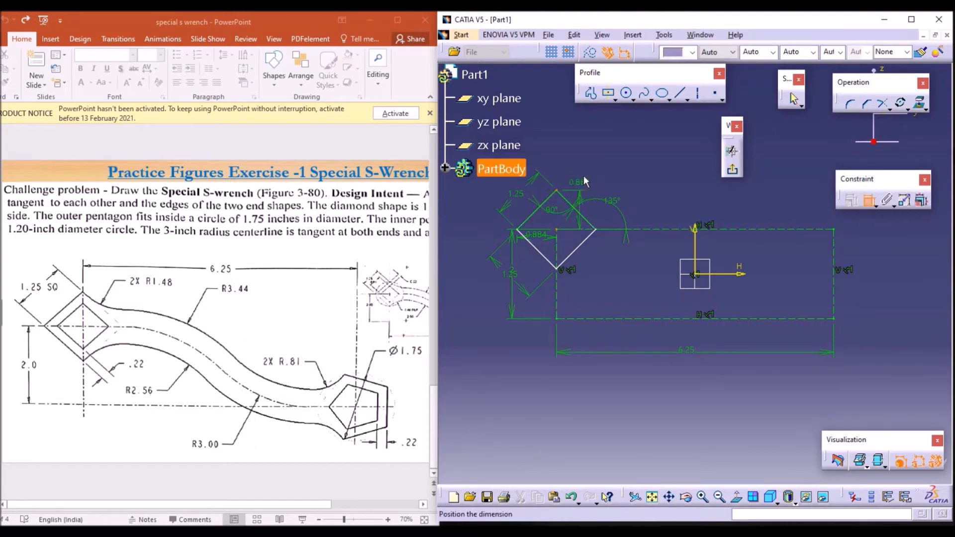
click(580, 165)
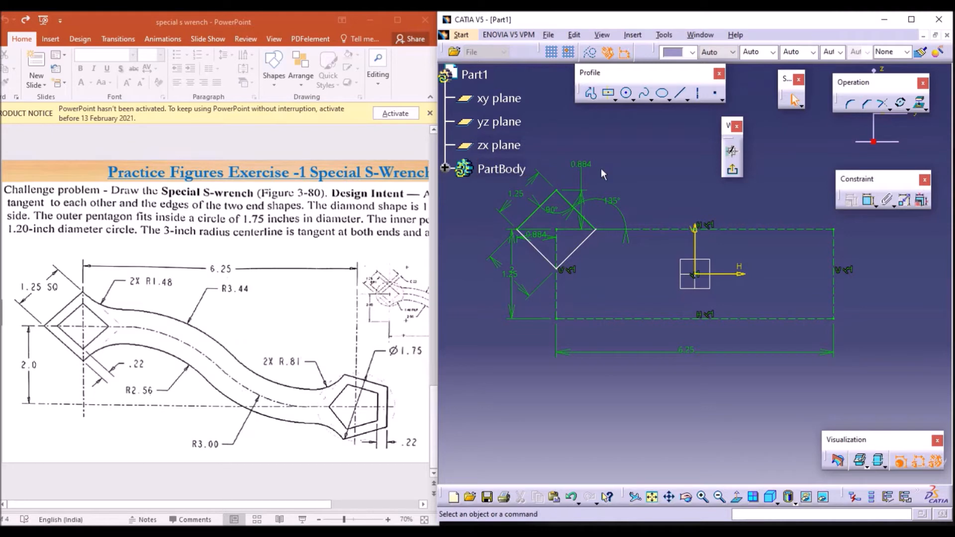
Step: Add an angle constraint between the diamond's two lower edges
click(869, 201)
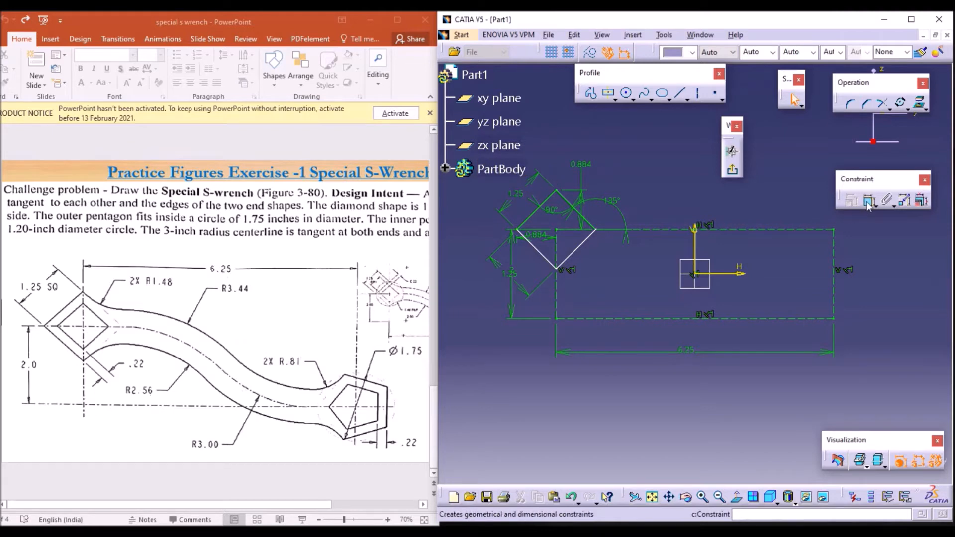
click(540, 258)
click(569, 252)
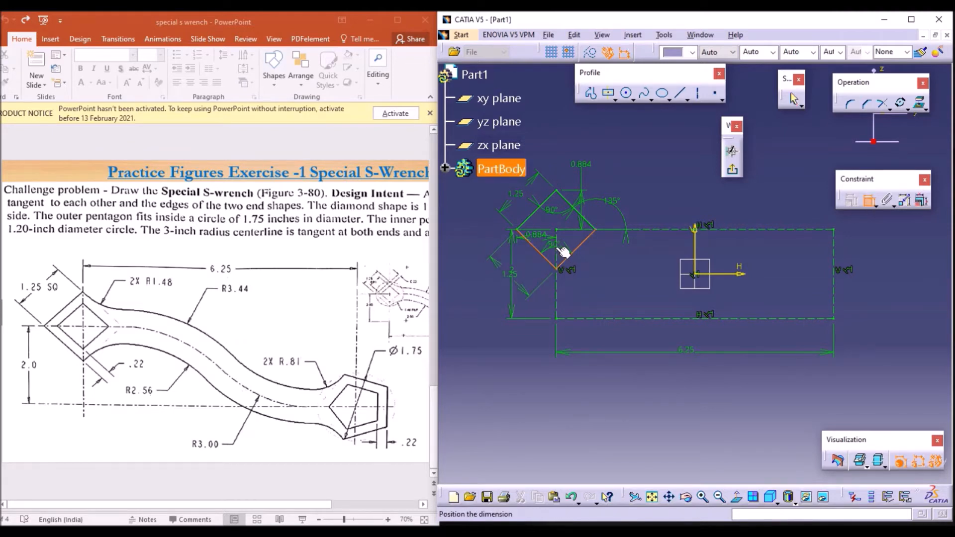
click(565, 251)
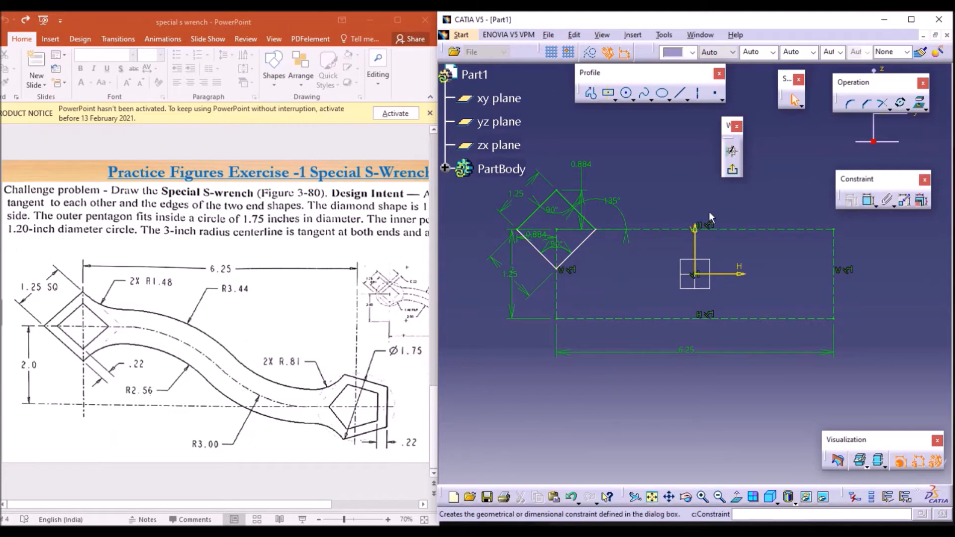
click(868, 200)
click(582, 243)
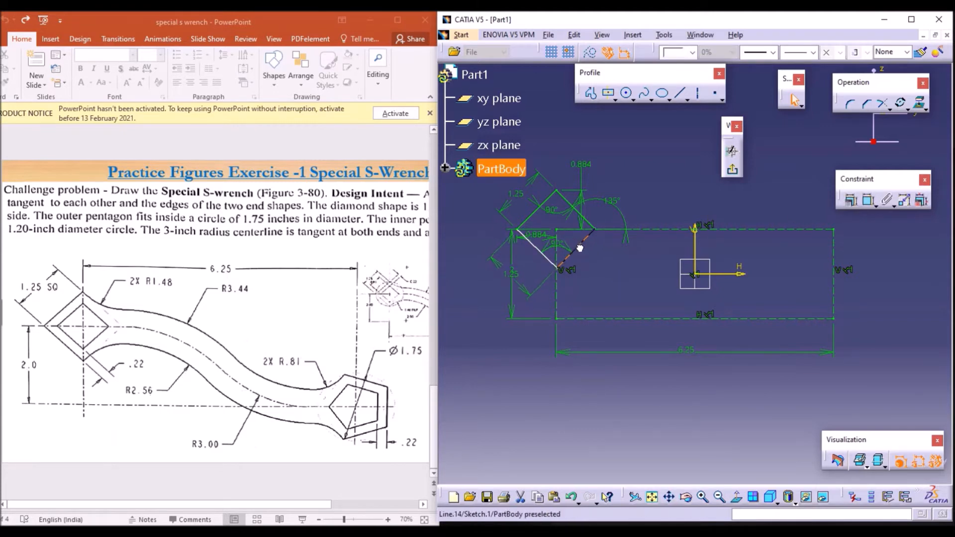
click(586, 252)
click(615, 268)
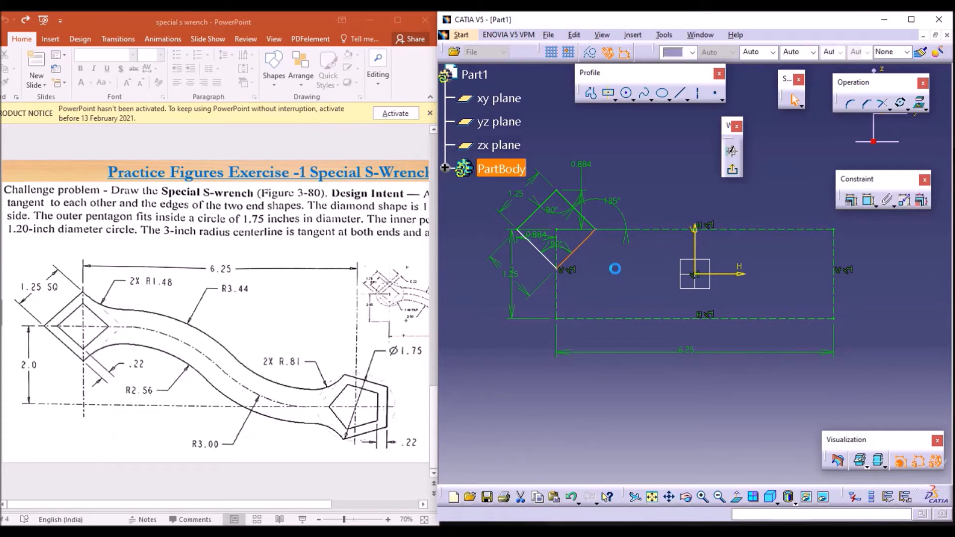
Step: Dimension the length of the diamond's lower-right edge
click(866, 200)
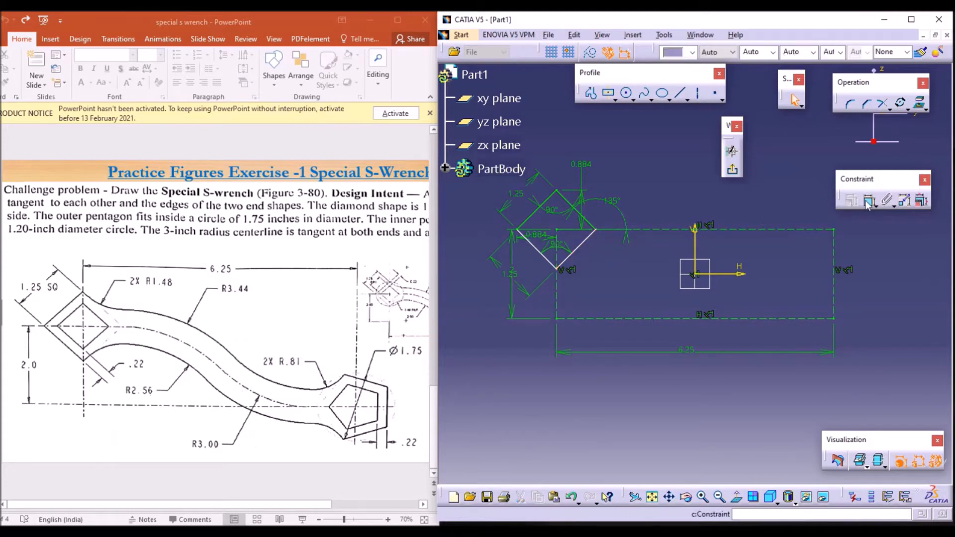
click(591, 238)
click(577, 238)
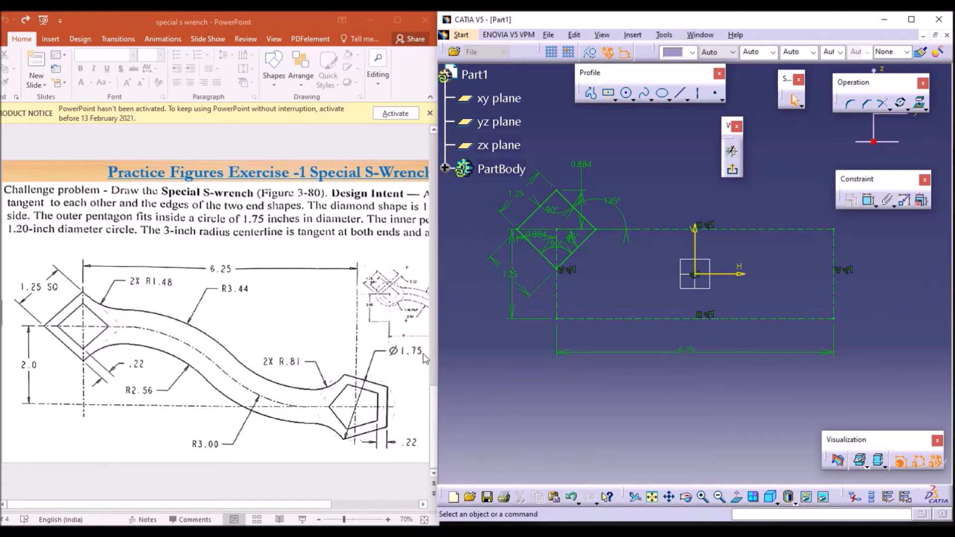
Step: Draw a circle of radius about 0.62 in centred on the construction rectangle's lower-right corner
click(628, 94)
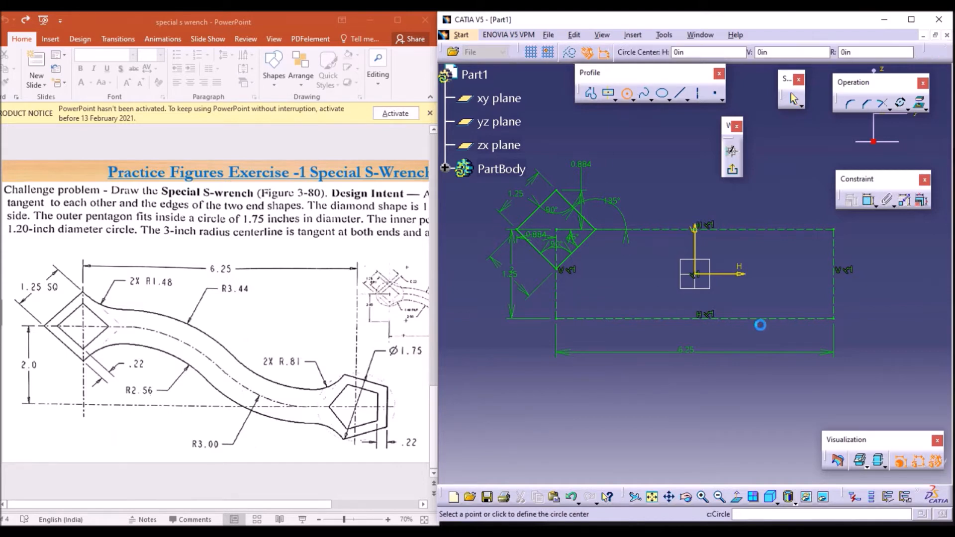
click(834, 318)
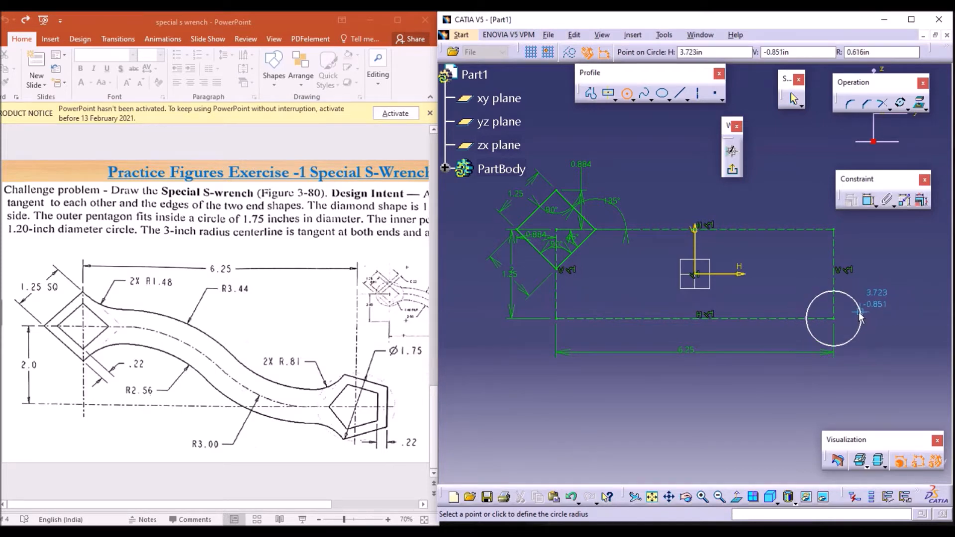
click(873, 308)
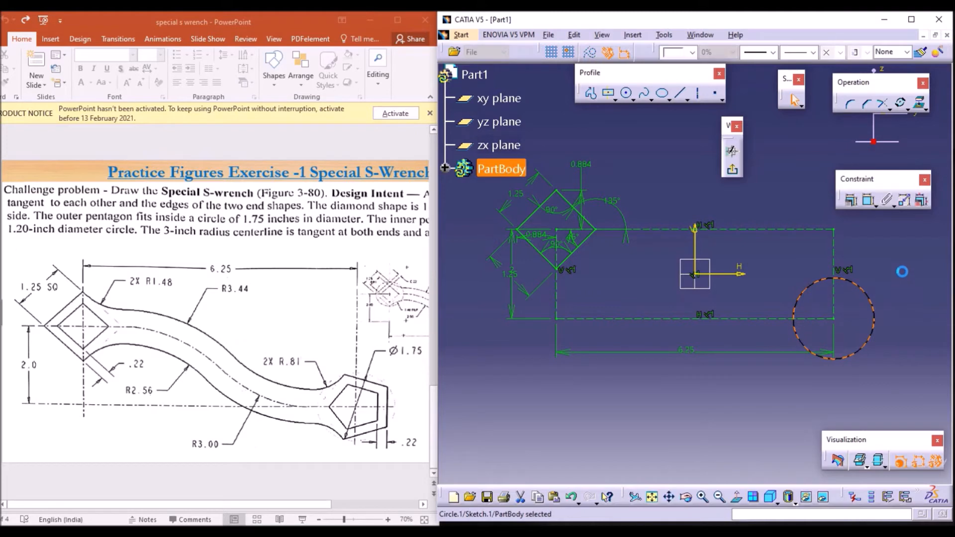
Step: Dimension the circle's diameter and set it to 1.75 in
click(869, 202)
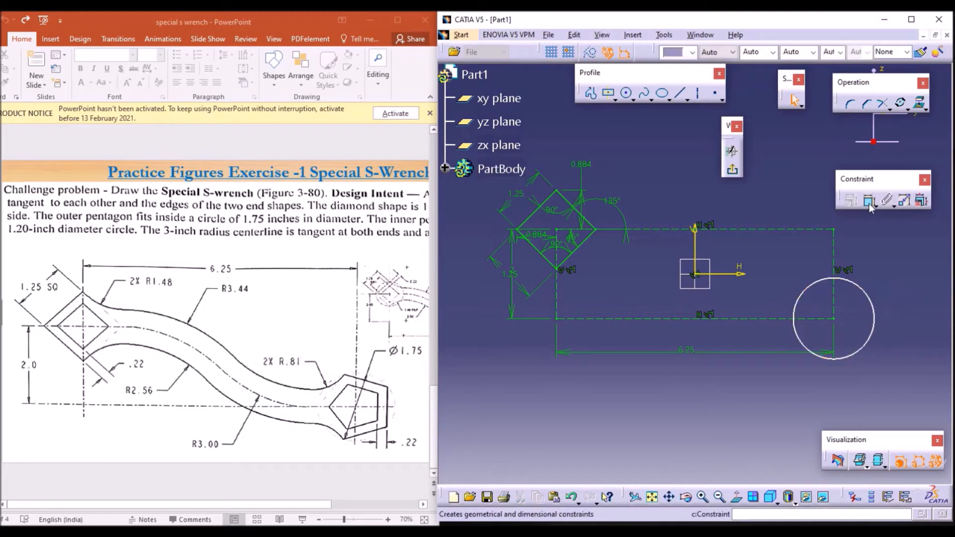
click(873, 300)
click(895, 285)
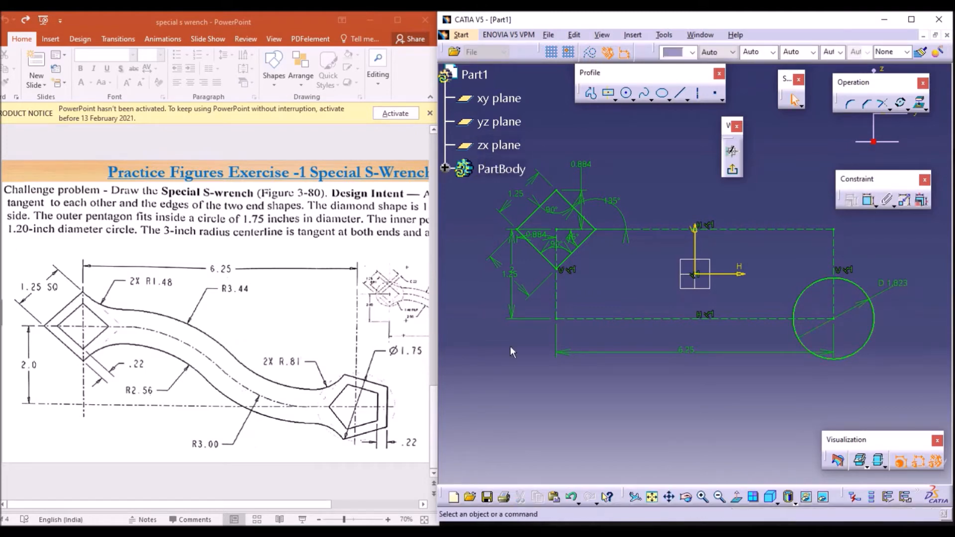
double_click(898, 293)
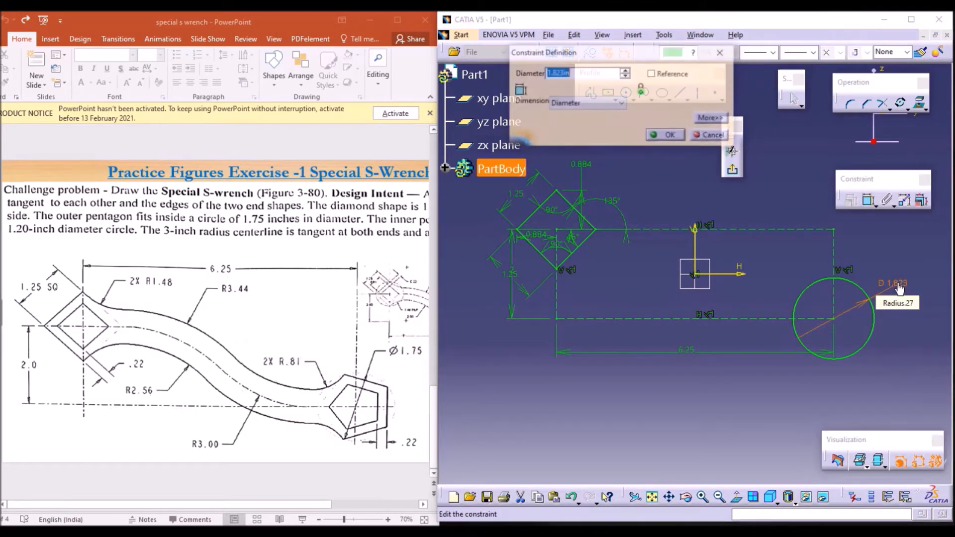
text(1.75)
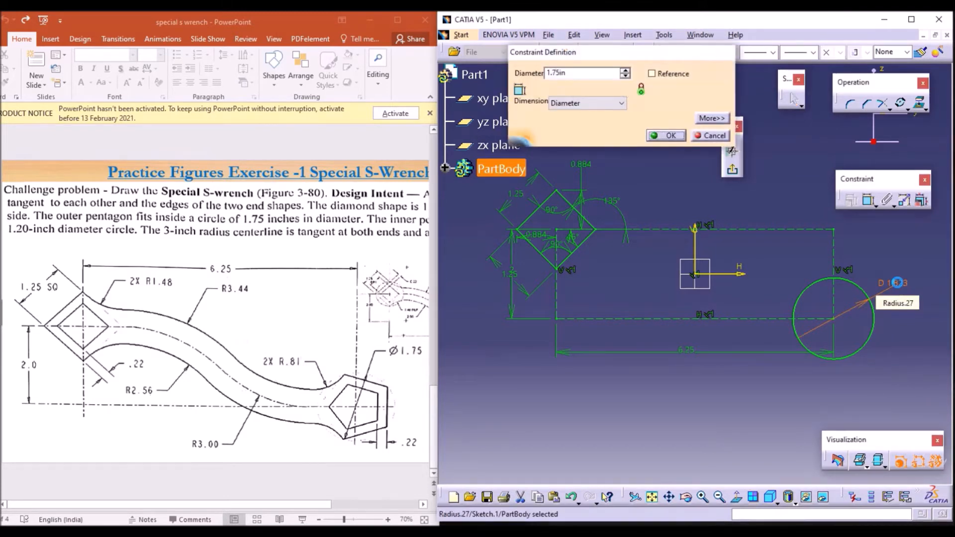
key(Return)
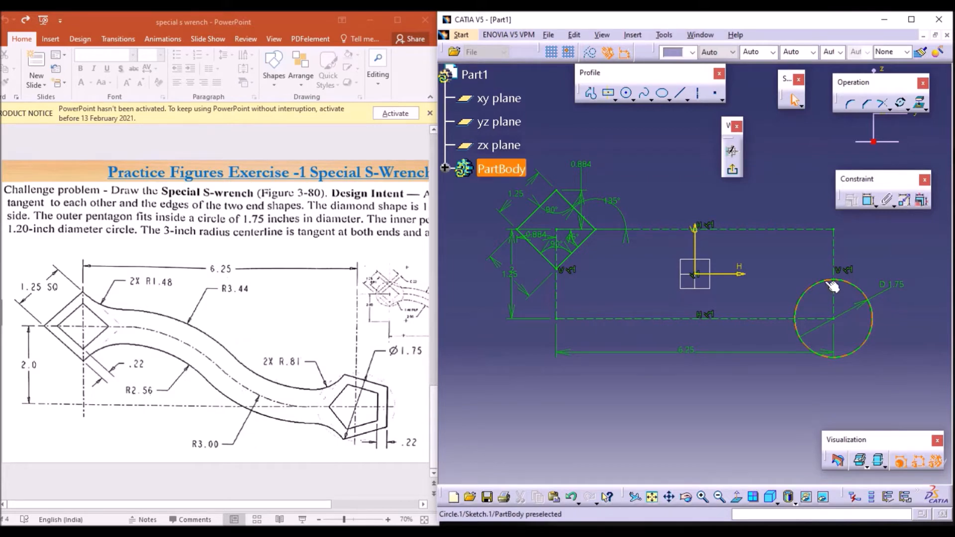
Step: Convert the 1.75 in circle into a construction element
click(833, 287)
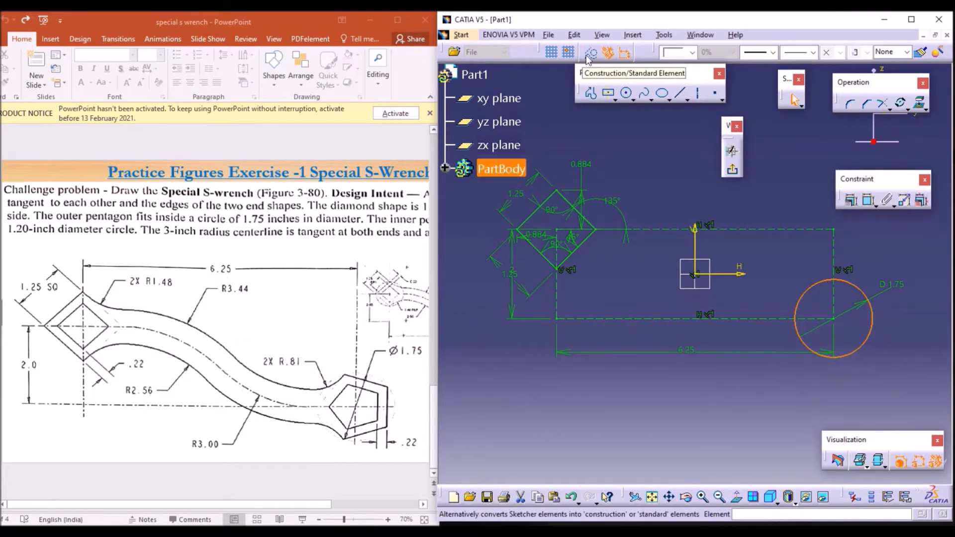
click(590, 55)
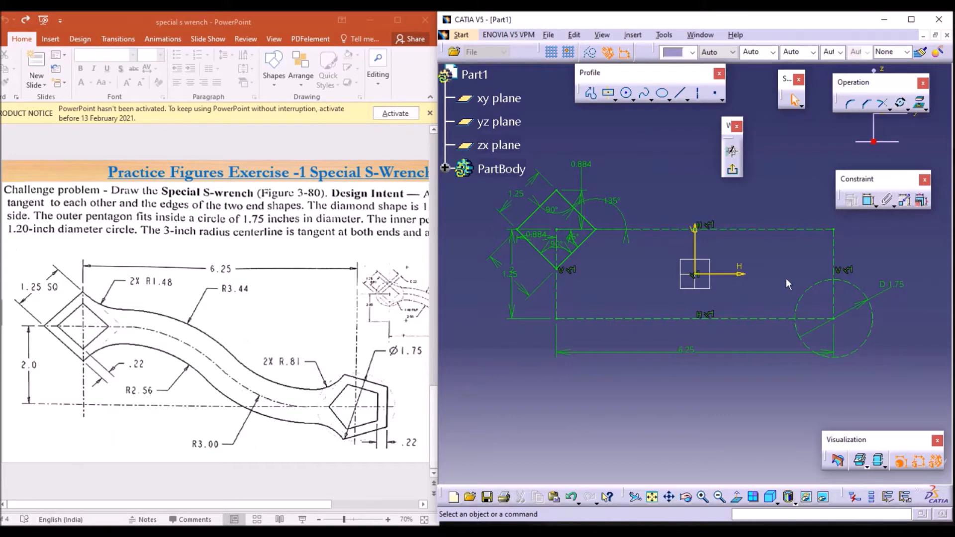
Step: Draw a closed five-sided profile with all its vertices on the construction circle, forming a pentagon
click(592, 95)
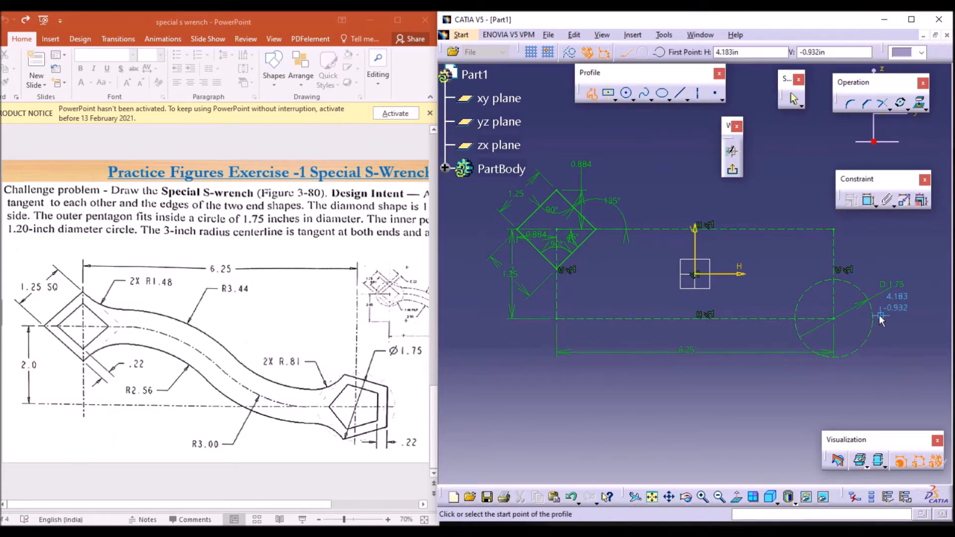
click(866, 296)
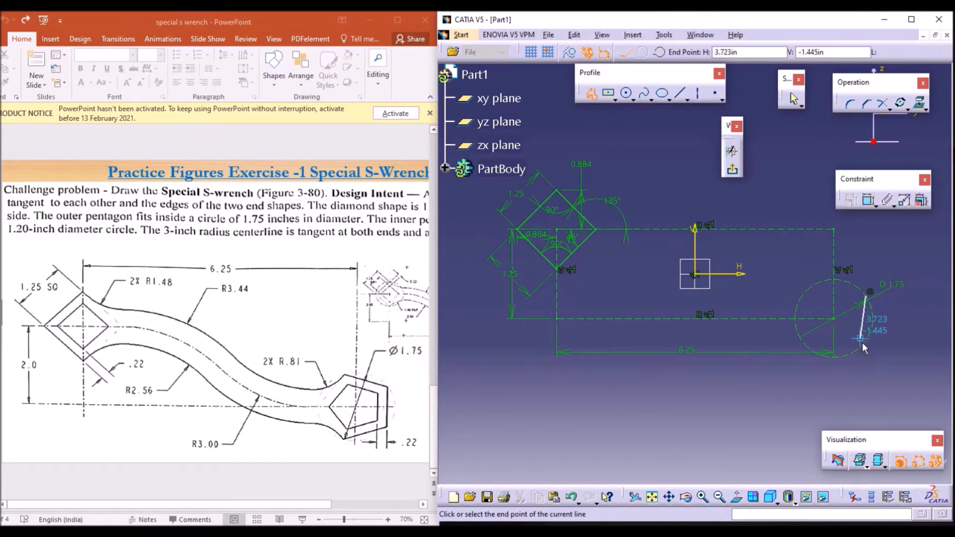
click(868, 338)
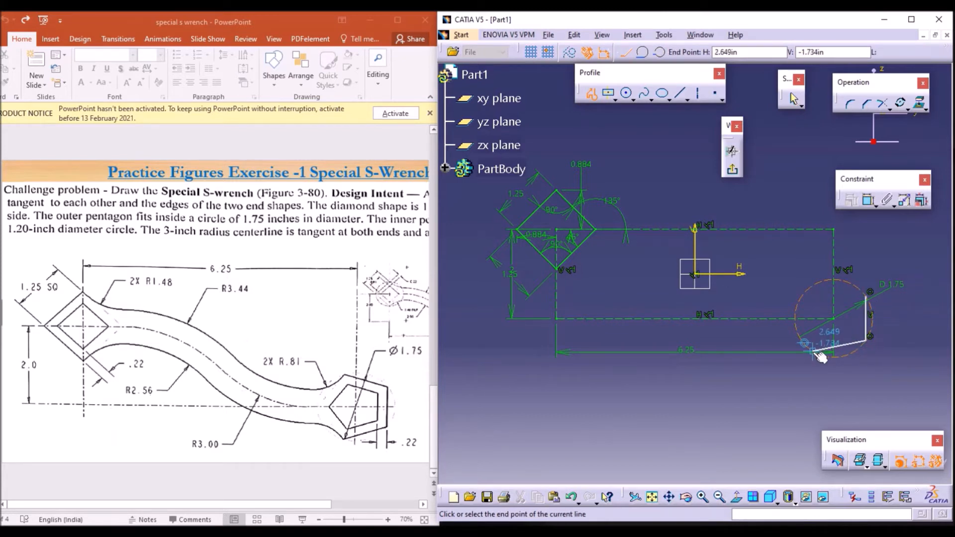
click(812, 351)
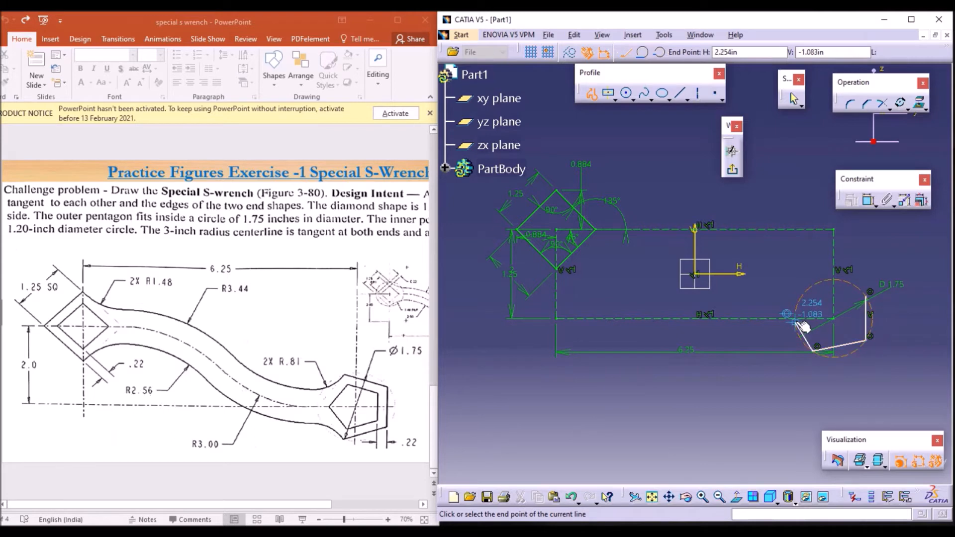
click(795, 319)
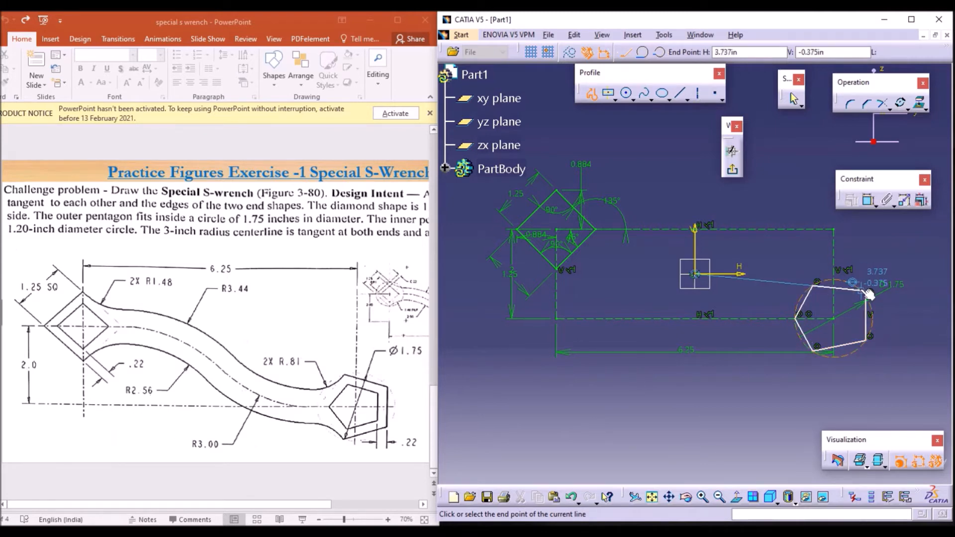
click(866, 296)
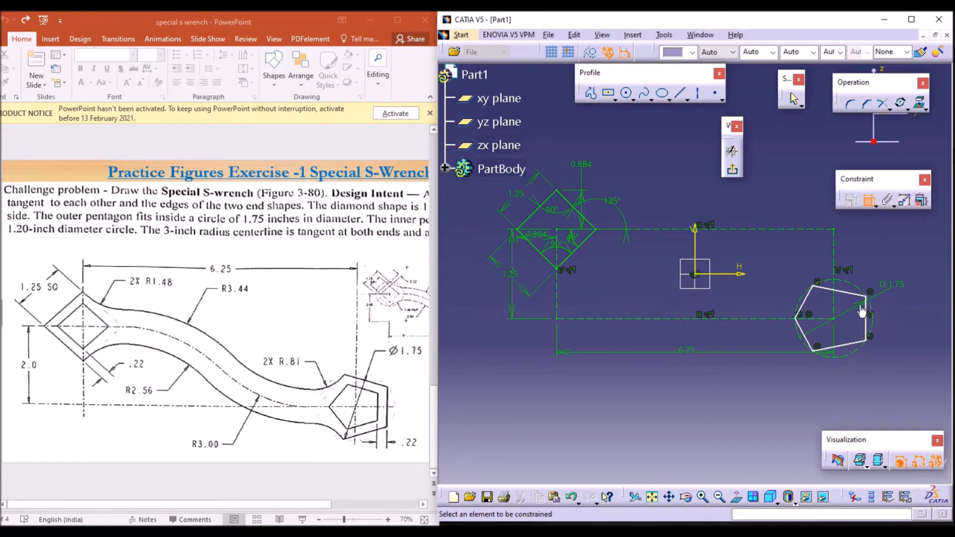
Step: Dimension the pentagon's right vertical edge and set its length to 1 in
click(867, 201)
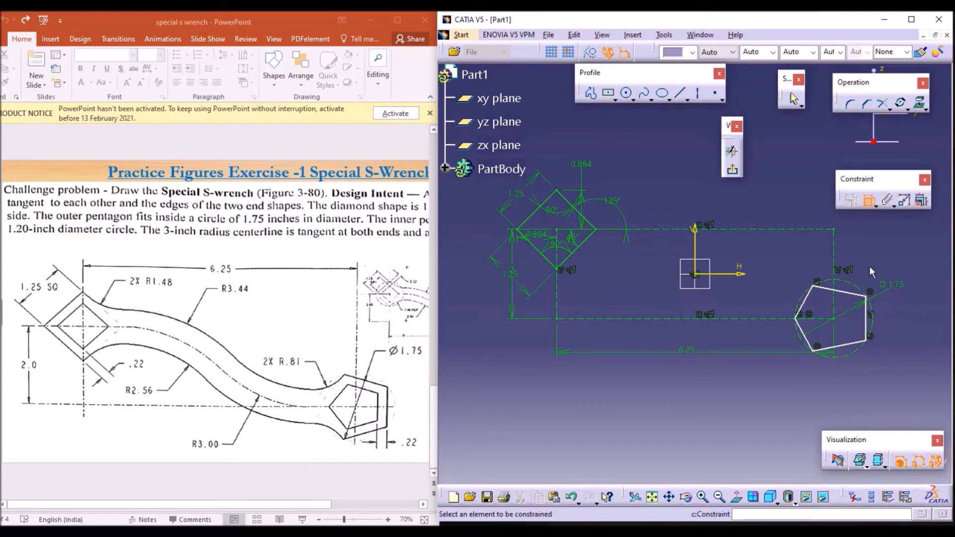
click(872, 325)
click(918, 321)
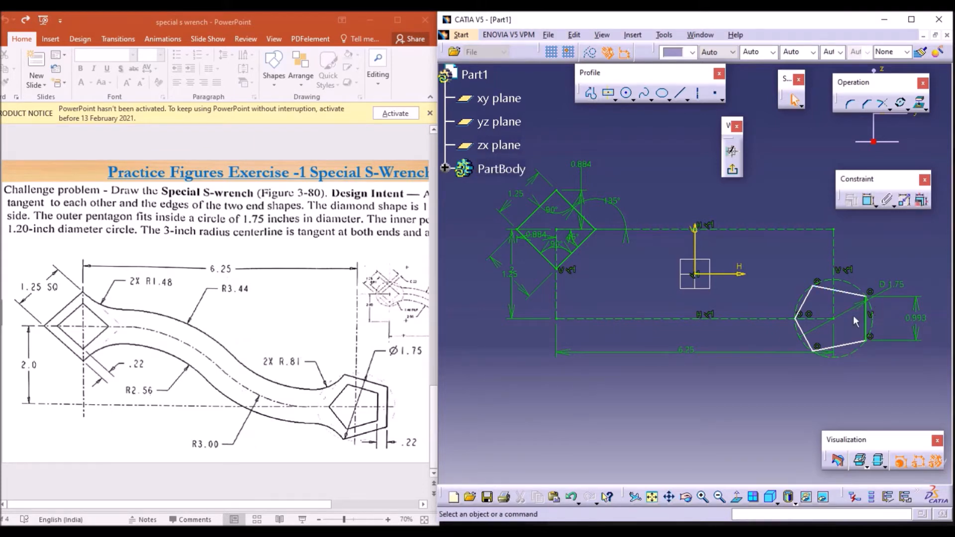
double_click(916, 328)
text(1)
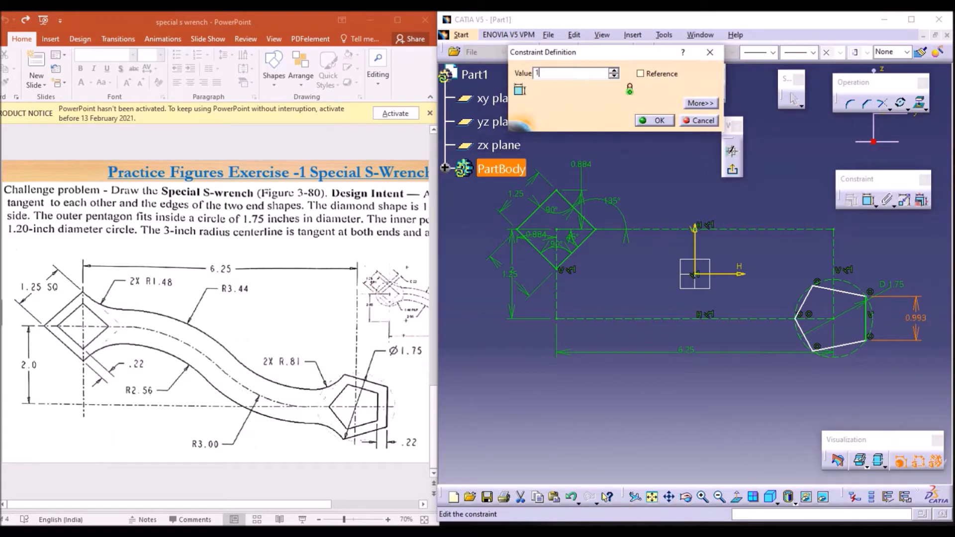
key(Return)
Step: Add an angle constraint between the pentagon's upper-right edge and its right vertical edge
click(869, 201)
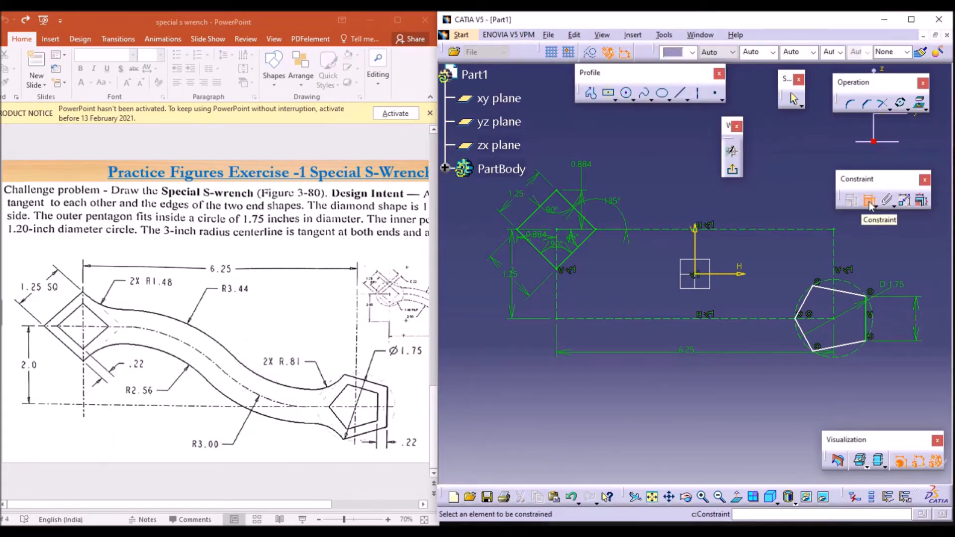
click(854, 297)
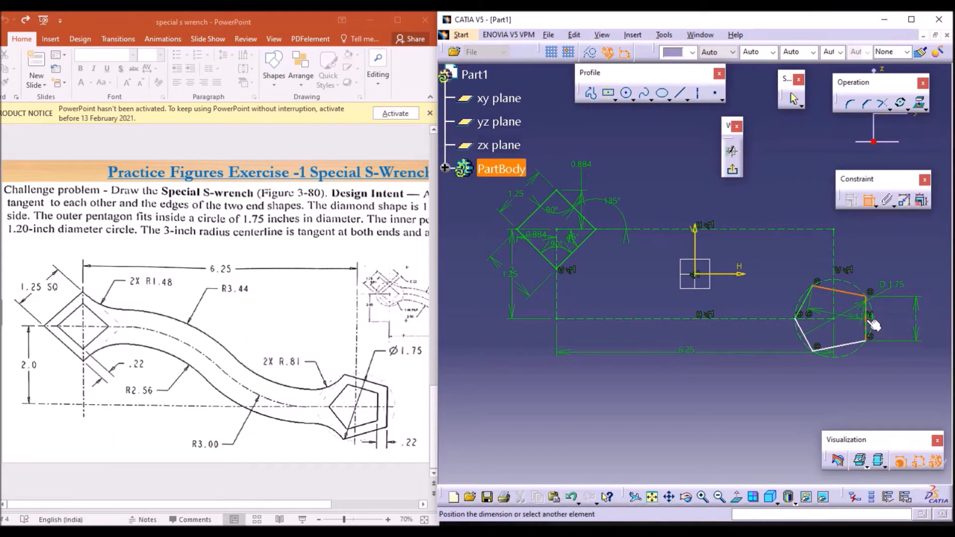
click(866, 321)
click(844, 304)
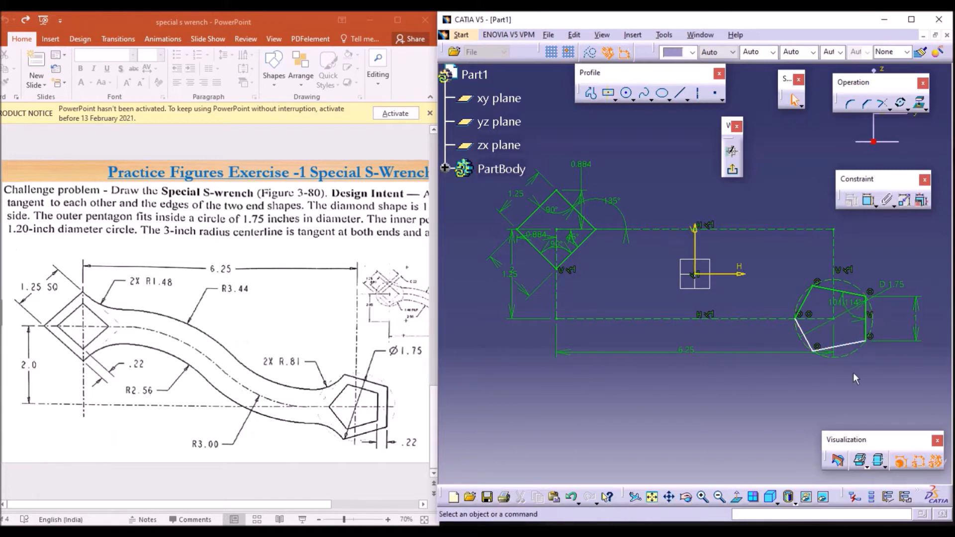
Step: Edit the pentagon's upper-right angle constraint, switch it to sector 1 and set its value to 360-72 degrees
double_click(842, 302)
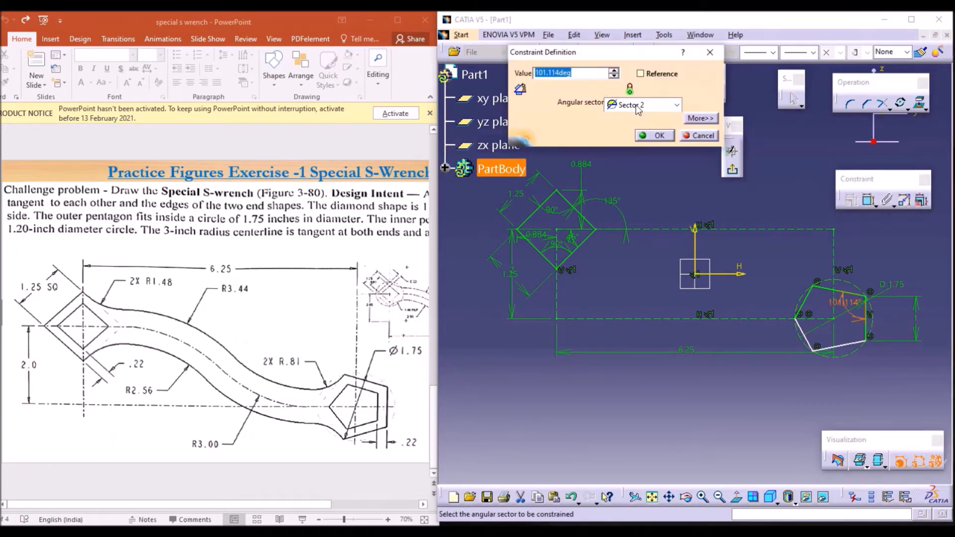
click(642, 104)
click(628, 119)
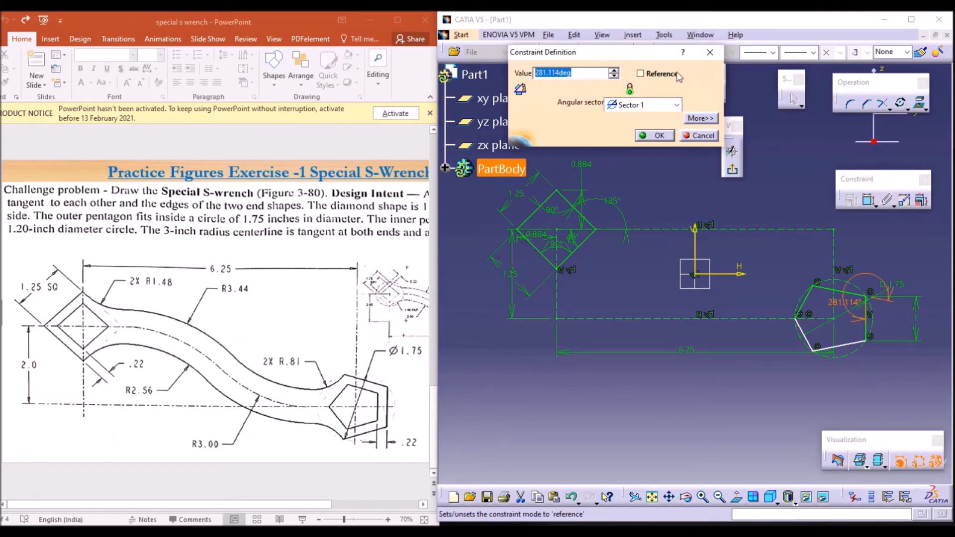
text(360-72)
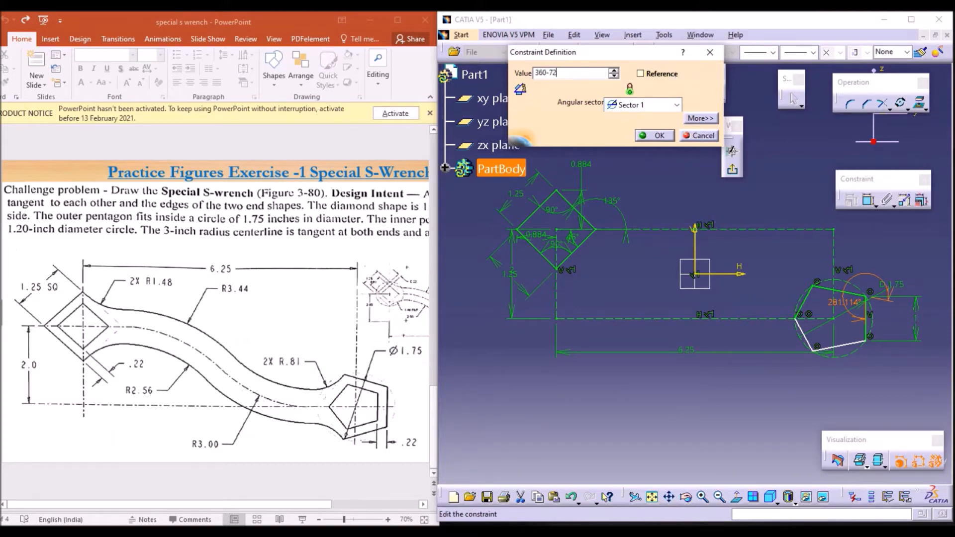
key(Return)
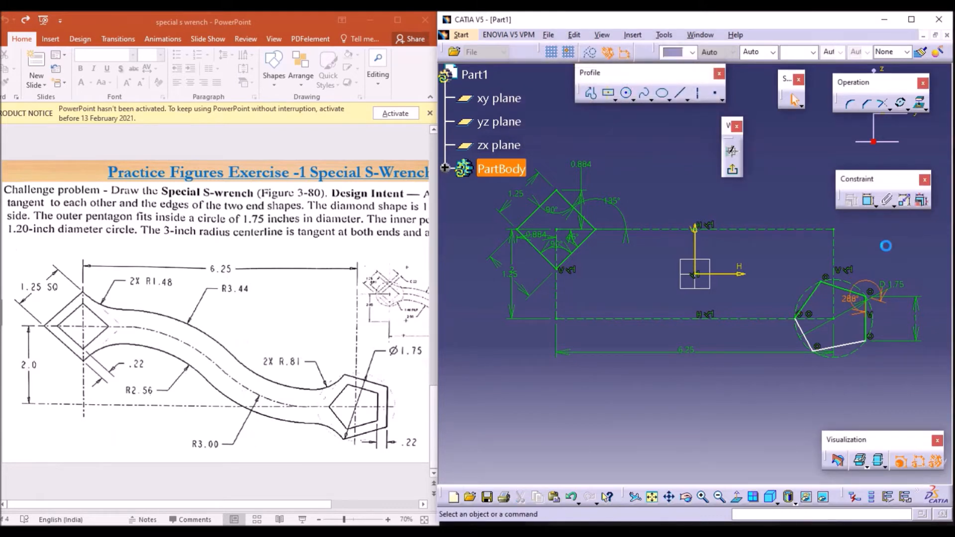
Step: Add a dimension constraint on the pentagon's upper-left edge
click(869, 201)
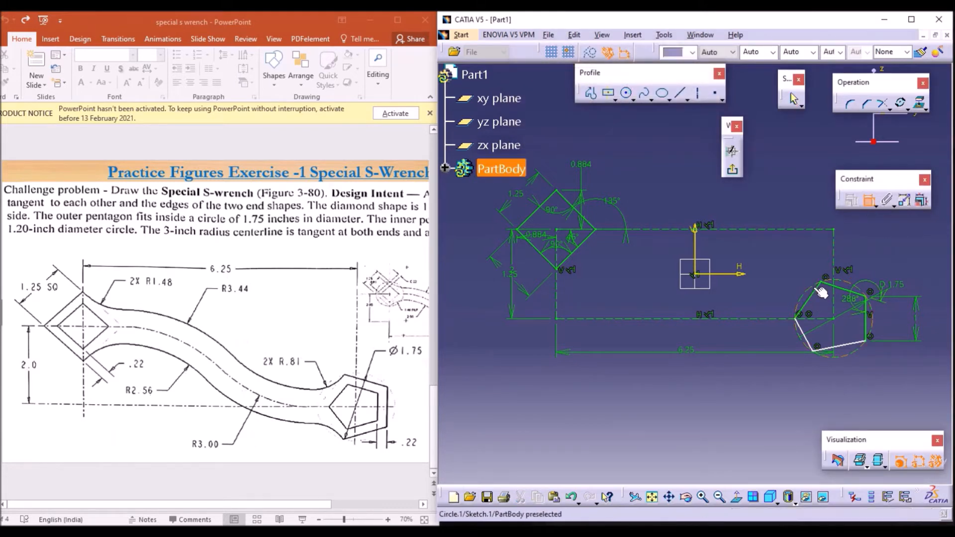
click(819, 290)
click(841, 292)
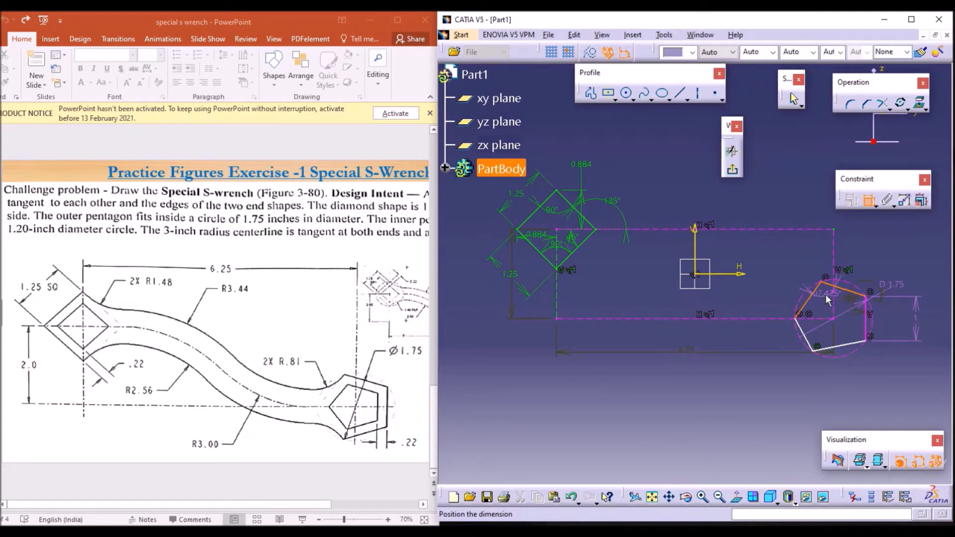
click(825, 294)
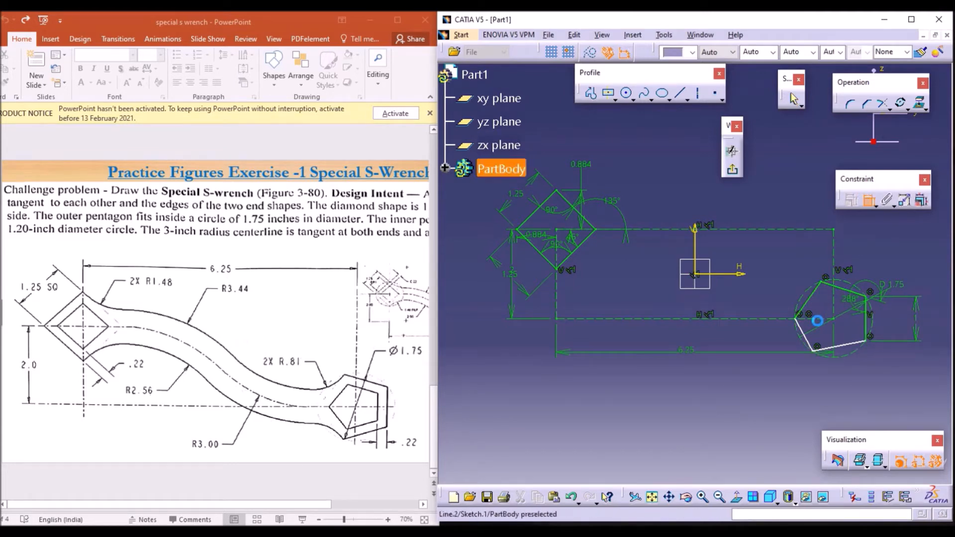
Step: Add an angle constraint at the pentagon's left edge, set to sector 1 and a value of 360-72 degrees
click(804, 330)
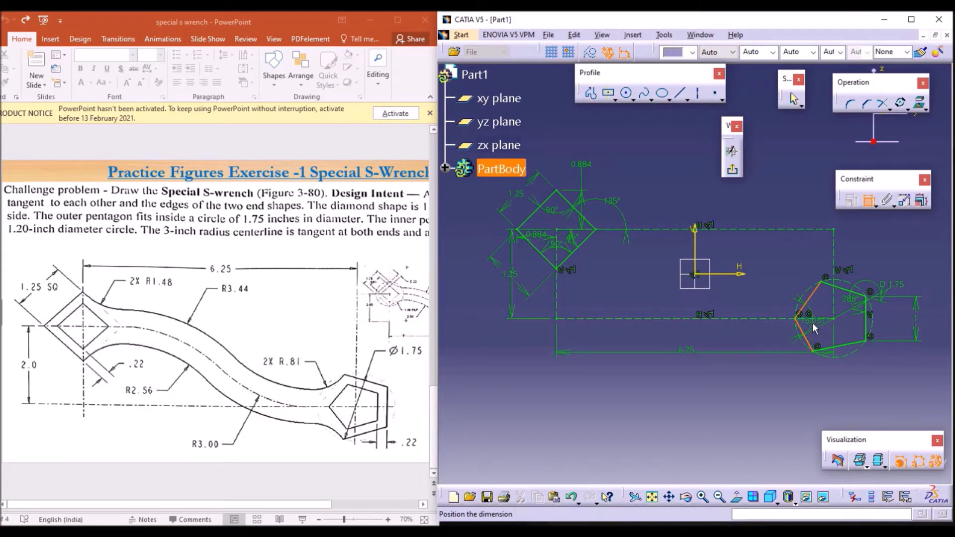
click(811, 323)
double_click(807, 332)
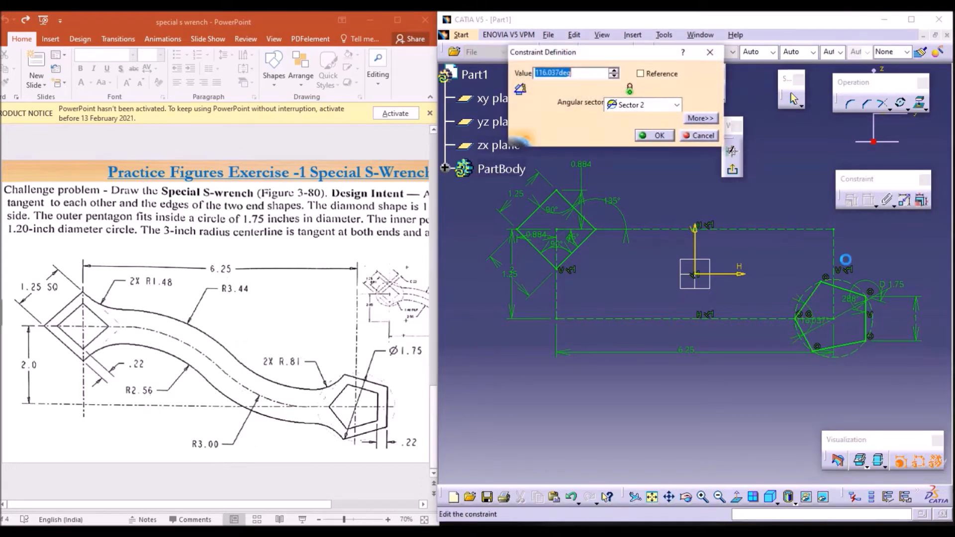
click(633, 105)
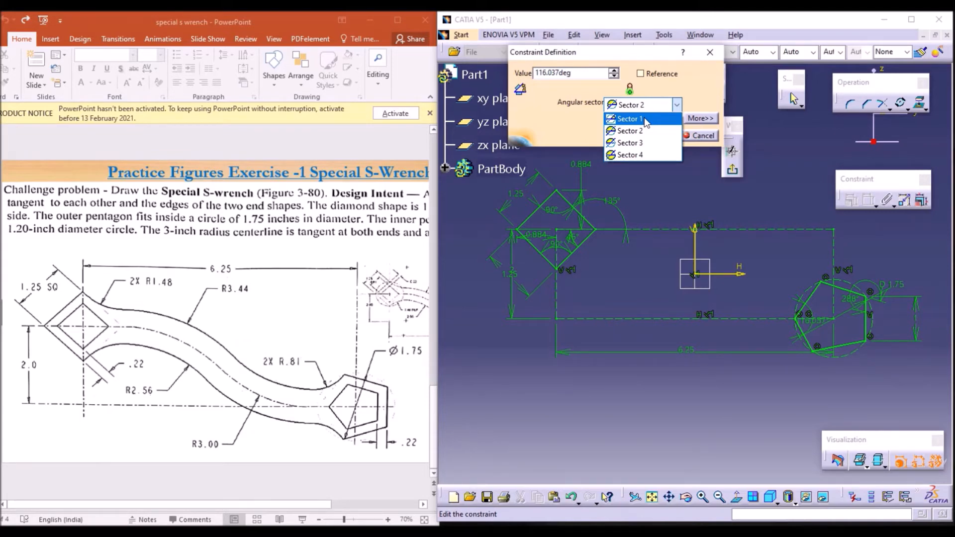
click(643, 118)
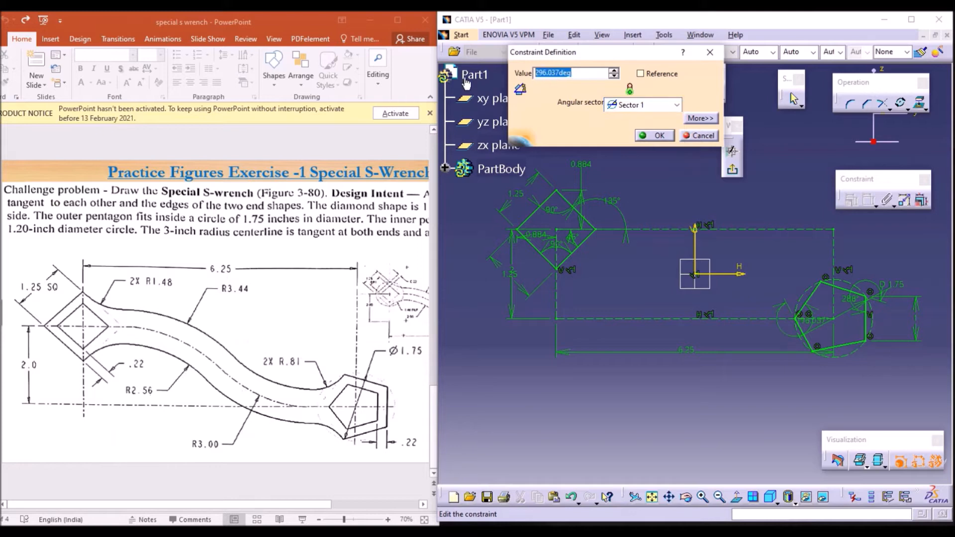
text(360-72)
key(Return)
click(654, 135)
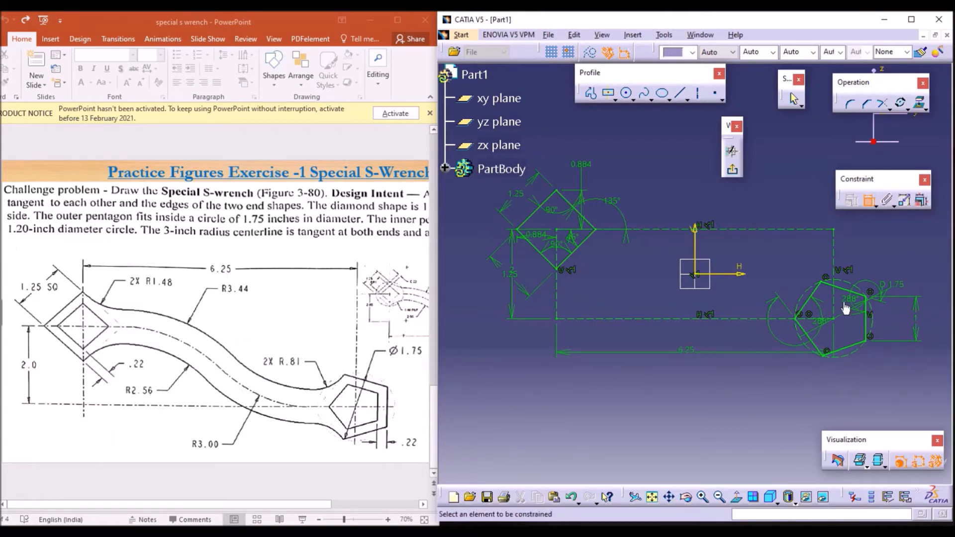
Step: Offset the diamond's four edges inward by about 0.23 in
click(703, 498)
click(704, 499)
click(670, 497)
mouse_move(578, 280)
mouse_down()
mouse_move(740, 326)
mouse_move(755, 344)
mouse_up()
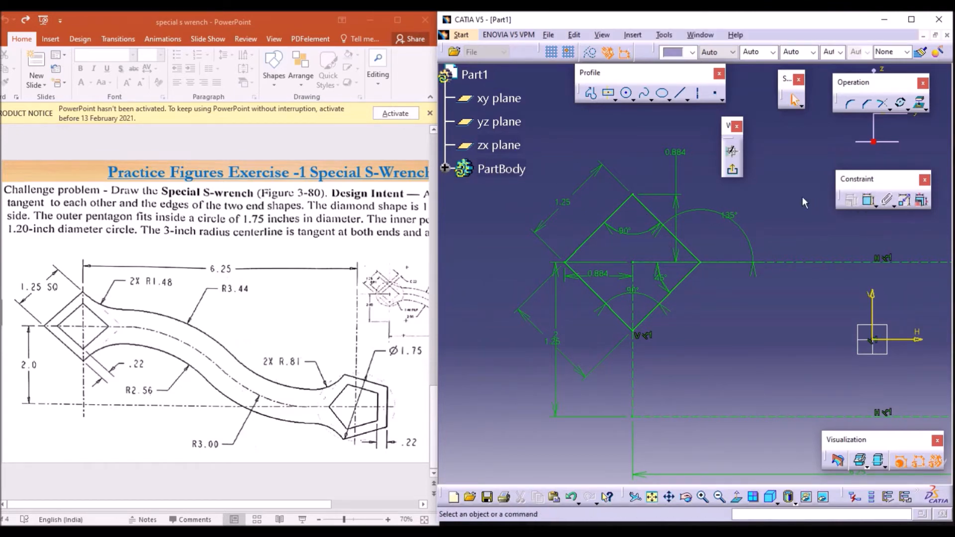
ctrl+click(656, 219)
ctrl+click(680, 287)
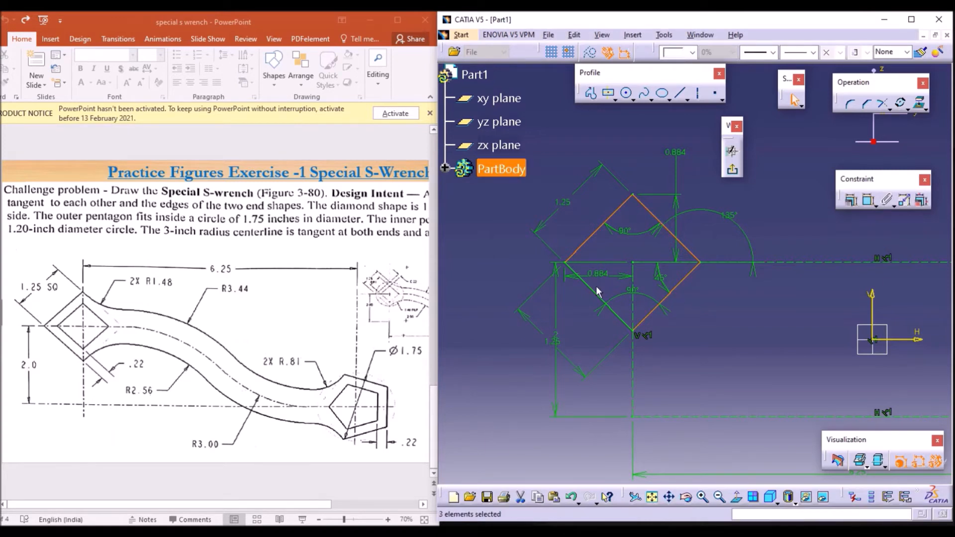
ctrl+click(597, 292)
click(906, 110)
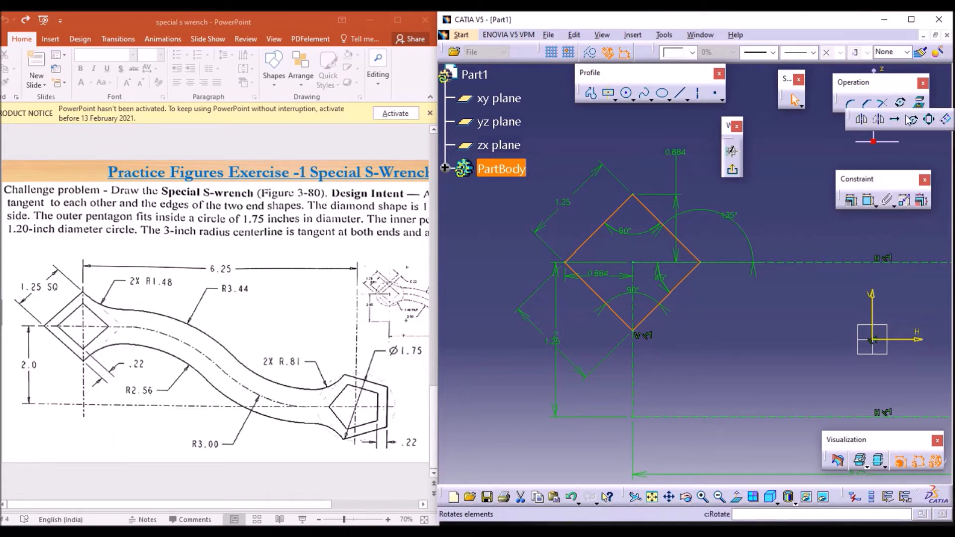
click(946, 123)
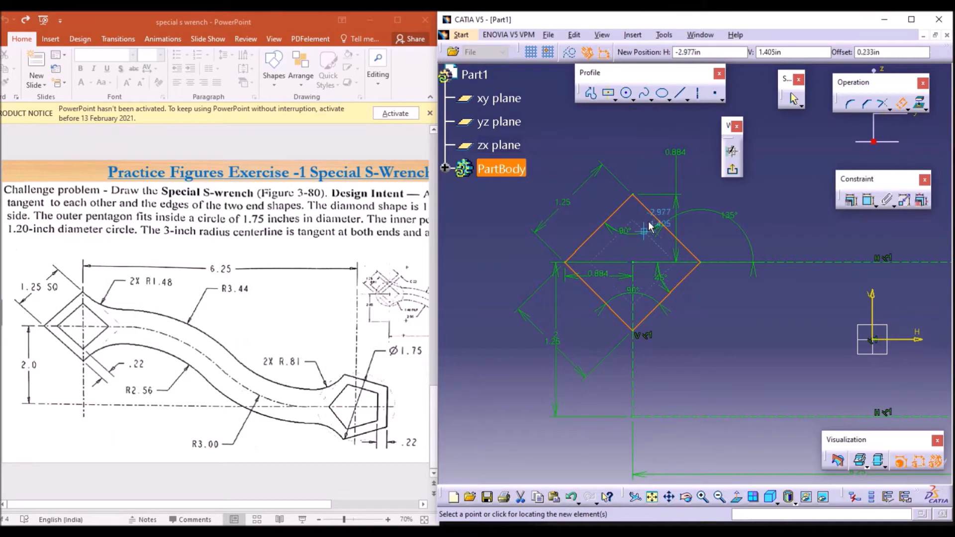
click(646, 243)
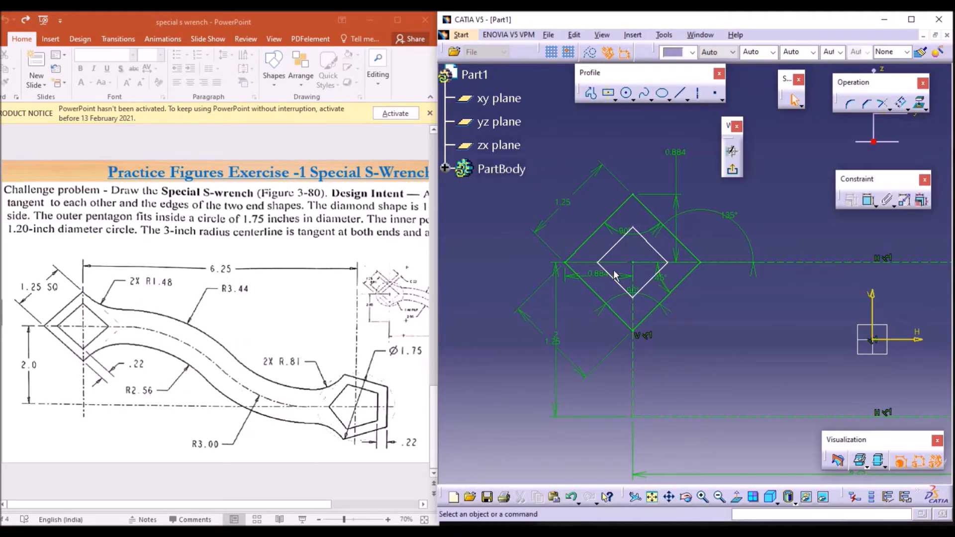
Step: Dimension the gap between the inner and outer diamond edges on two sides
click(869, 201)
click(656, 251)
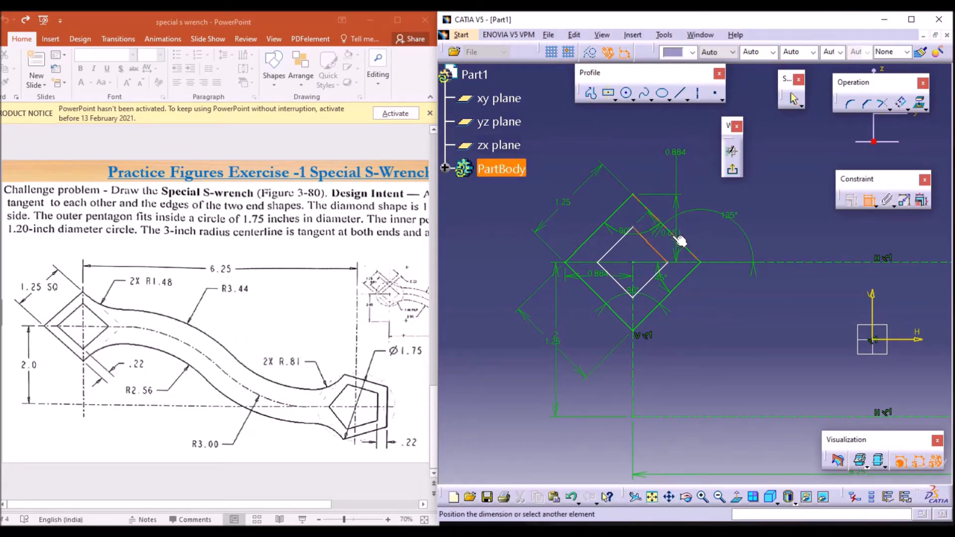
click(676, 236)
click(727, 285)
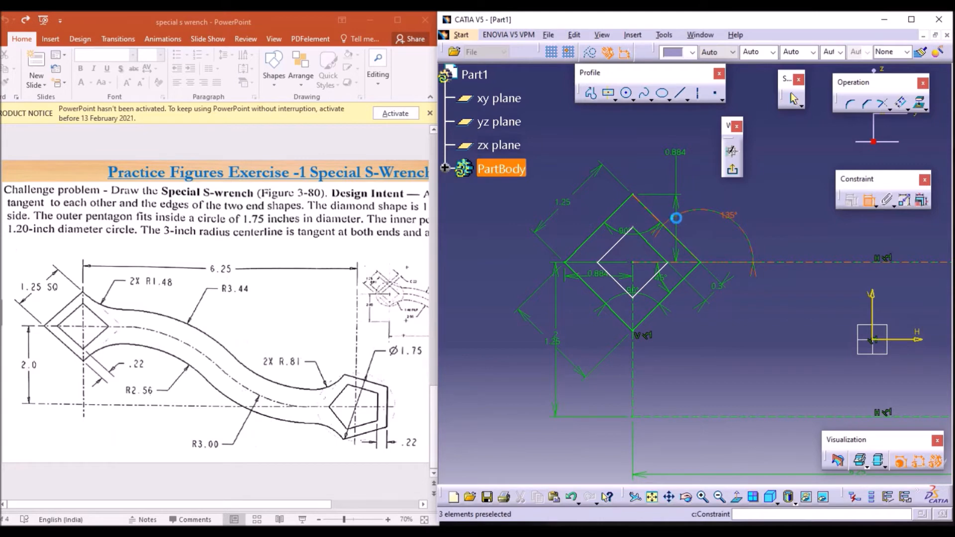
click(612, 215)
click(615, 245)
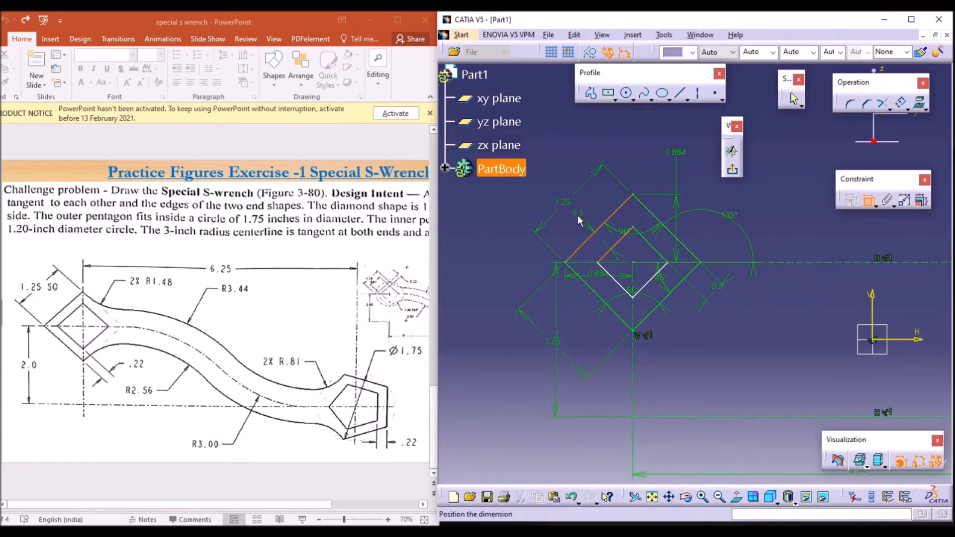
click(578, 215)
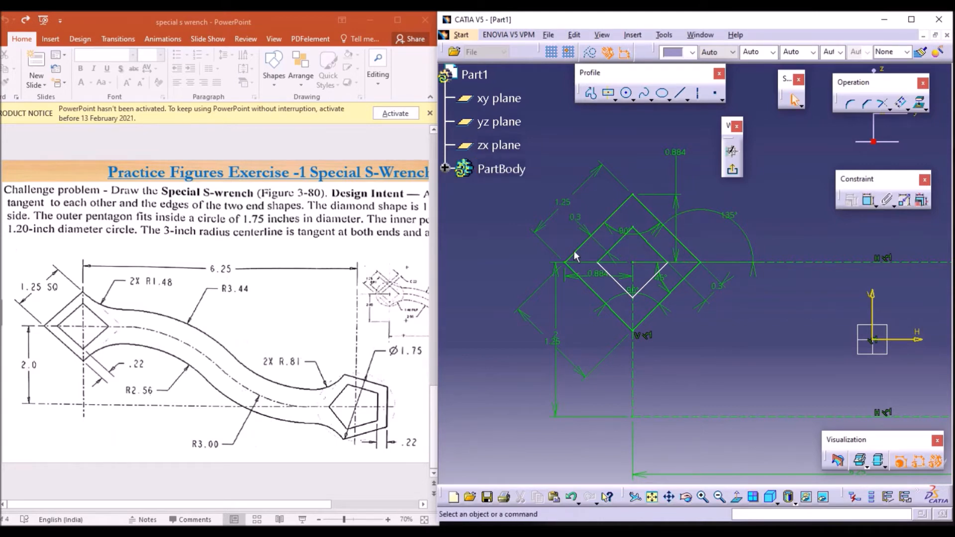
Step: Dimension the gap between the inner and outer diamond edges on the remaining sides
click(870, 200)
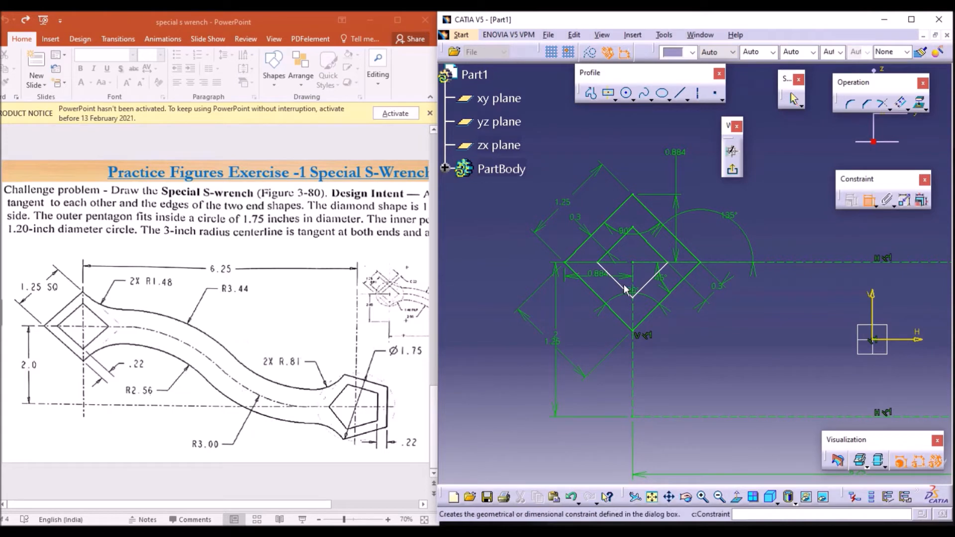
click(616, 279)
key(Escape)
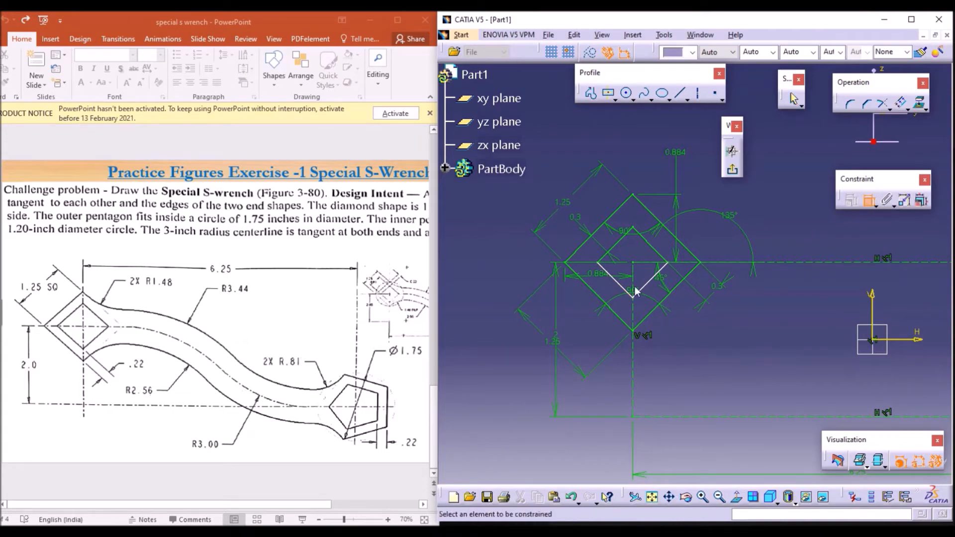
click(603, 299)
key(Escape)
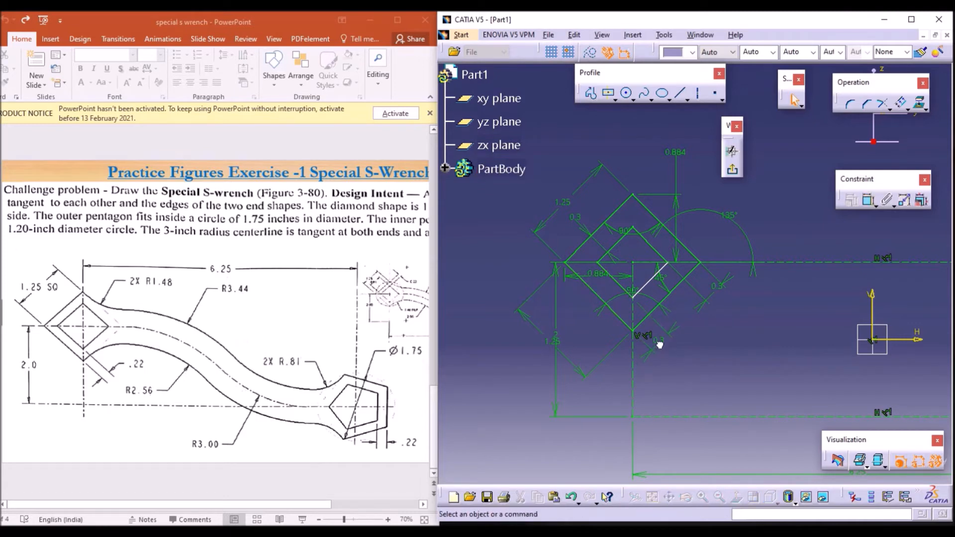
click(874, 205)
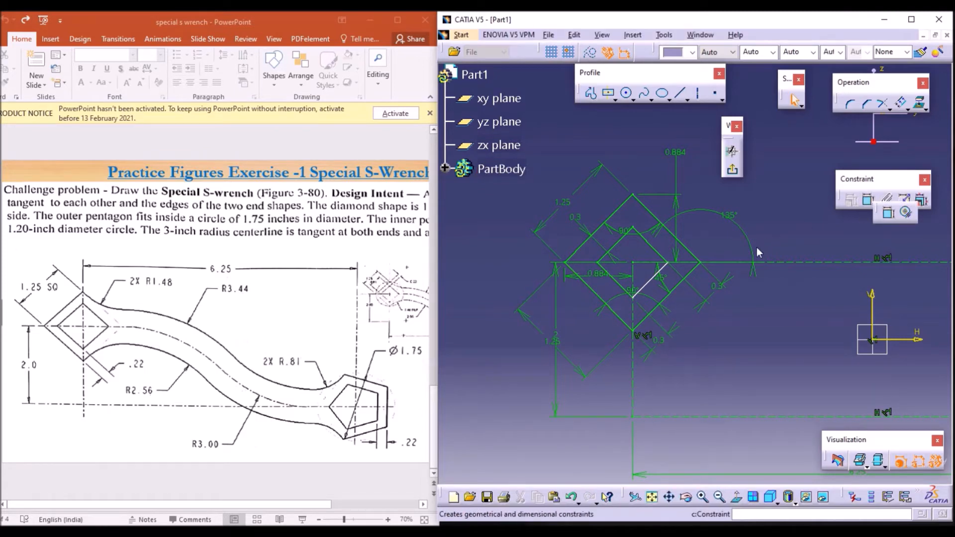
click(657, 273)
click(721, 251)
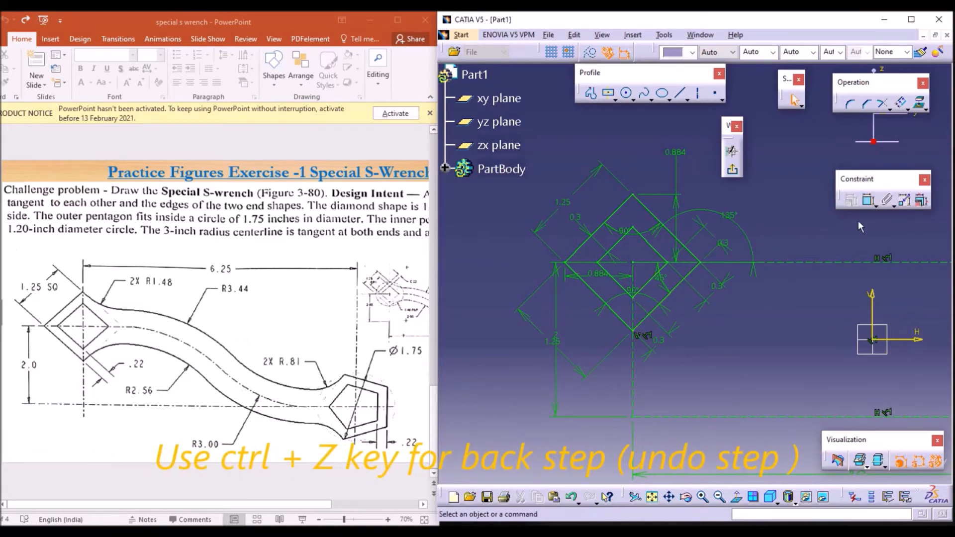
Step: Undo the offset dimensions and the inner diamond offset
key(ctrl+z)
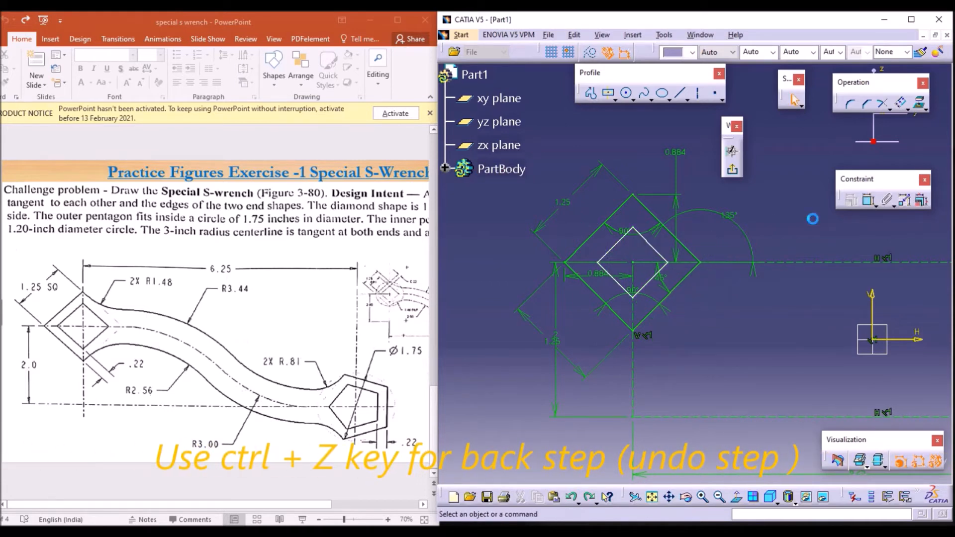
key(ctrl+z)
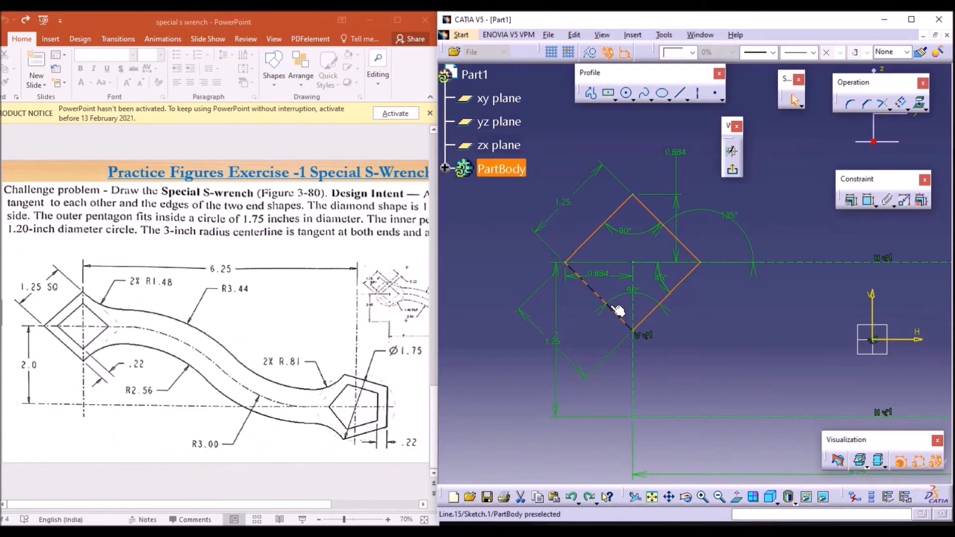
Step: Offset the diamond's four edges inward by 0.22 in
click(902, 104)
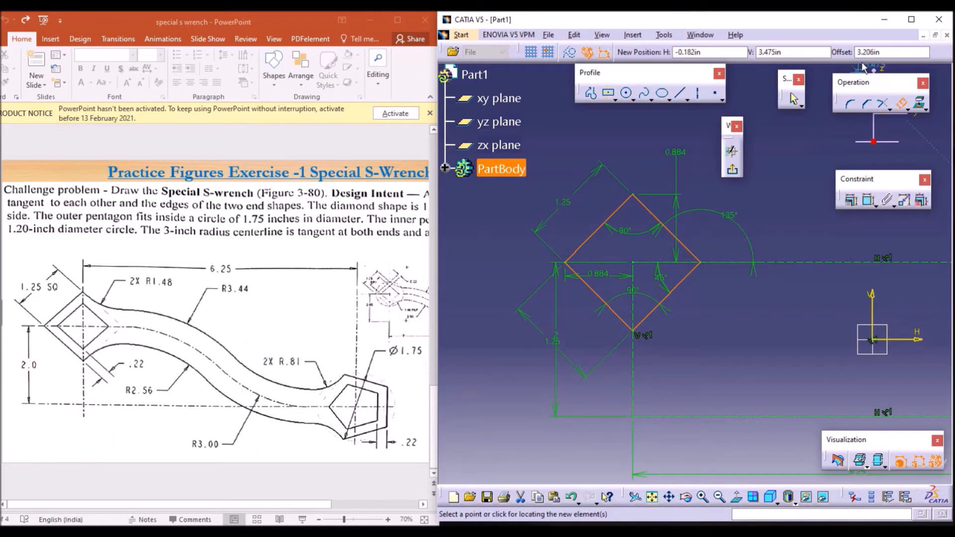
click(891, 52)
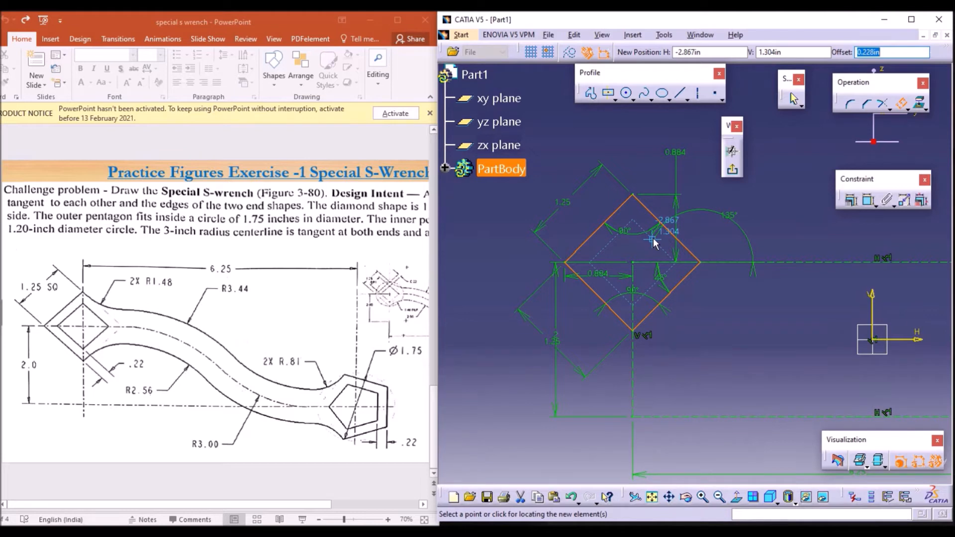
text(0.22)
key(Return)
click(787, 216)
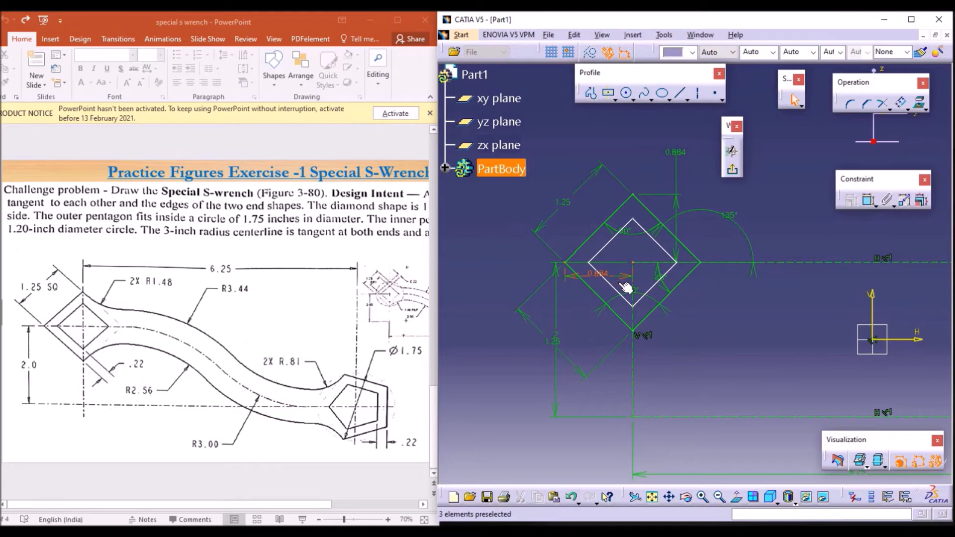
Step: Dimension the offset gap between the upper-right inner and outer diamond edges
click(868, 202)
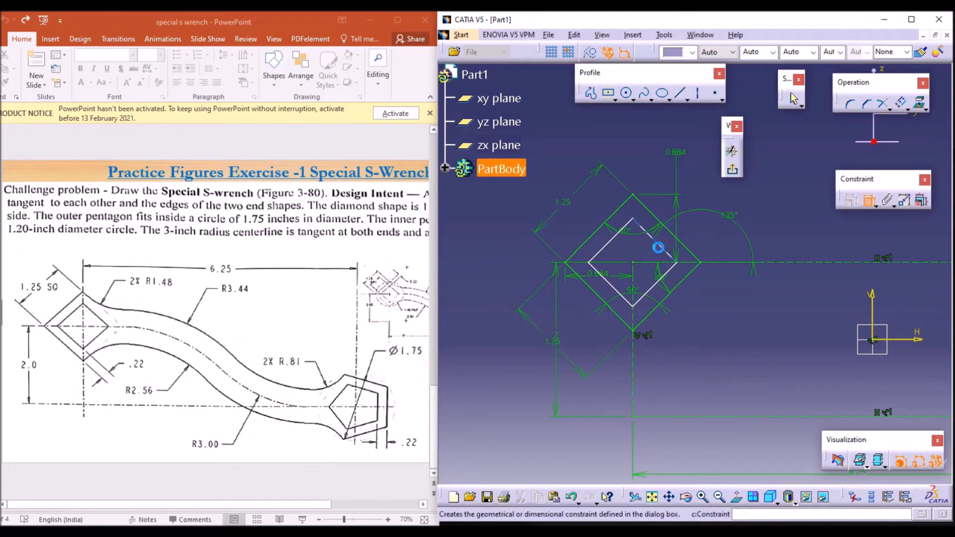
click(658, 247)
click(670, 229)
click(637, 161)
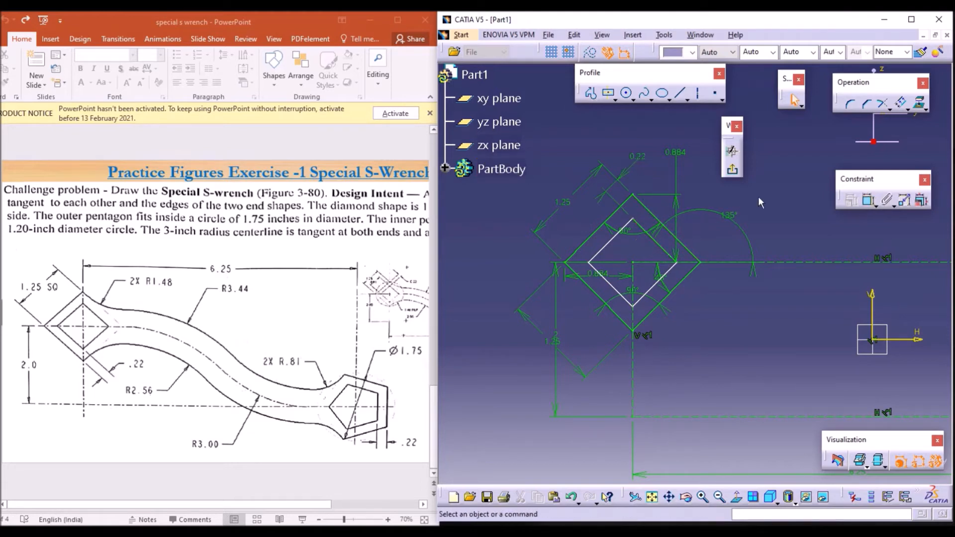
Step: Dimension the offset gap between the upper-left inner and outer diamond edges
click(868, 201)
click(609, 241)
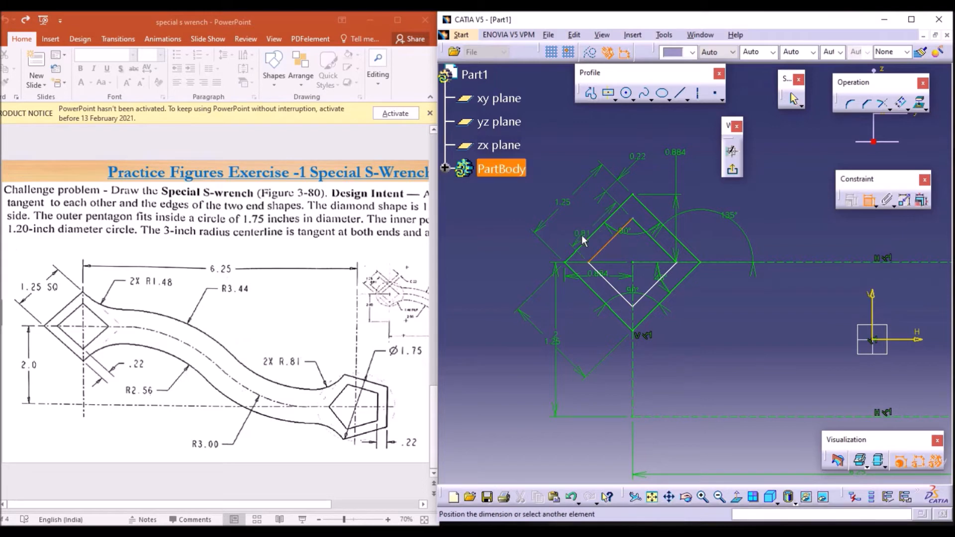
click(583, 242)
click(512, 261)
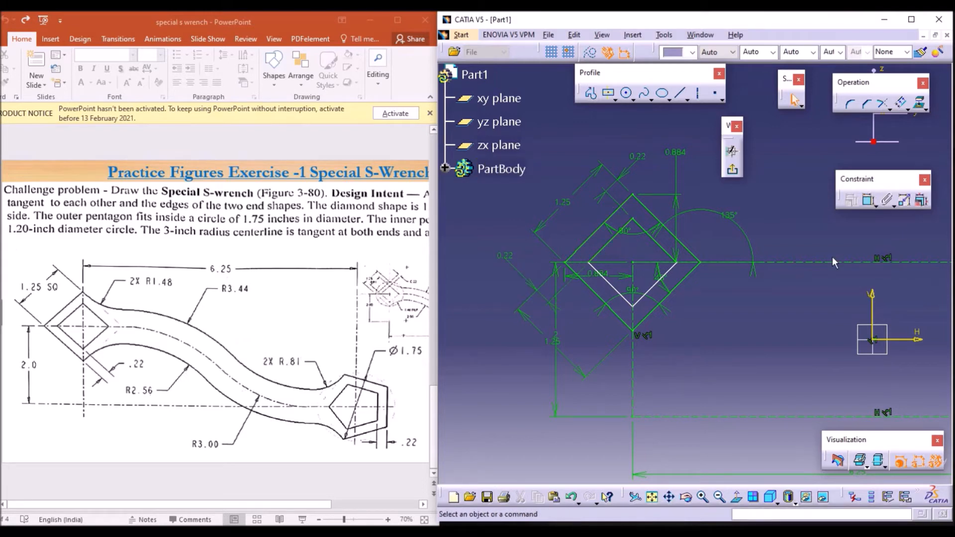
Step: Dimension the offset gaps between the lower-left and lower-right inner and outer diamond edges
click(868, 201)
click(598, 297)
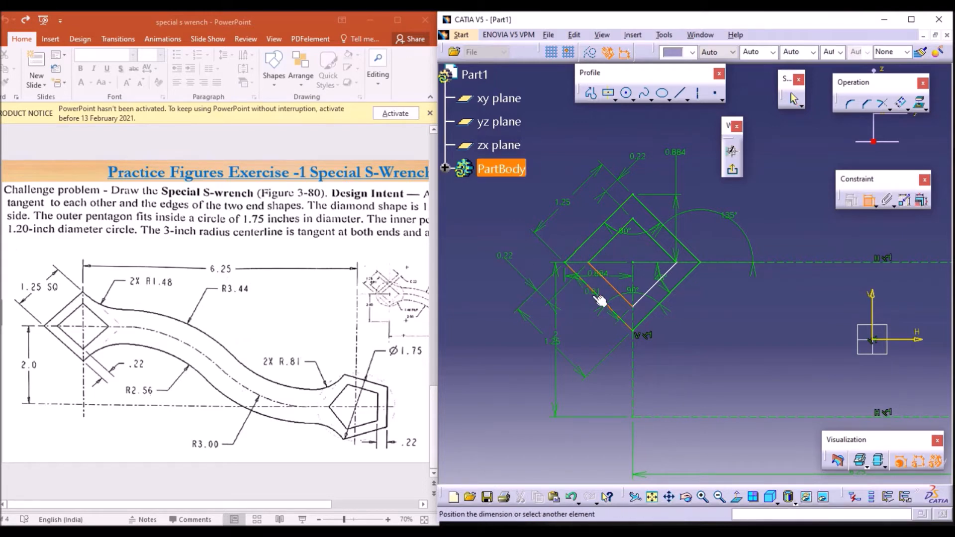
click(593, 336)
click(868, 201)
click(671, 280)
click(686, 277)
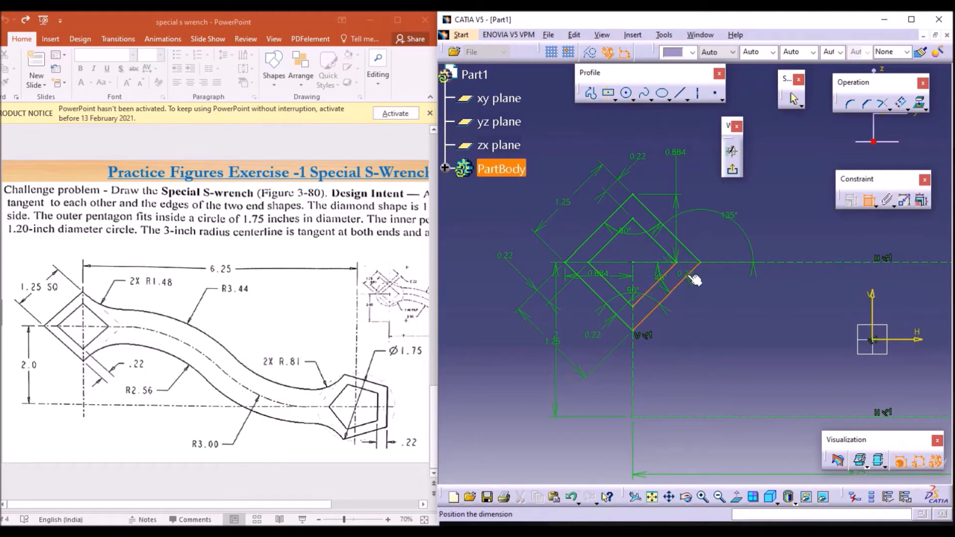
click(714, 298)
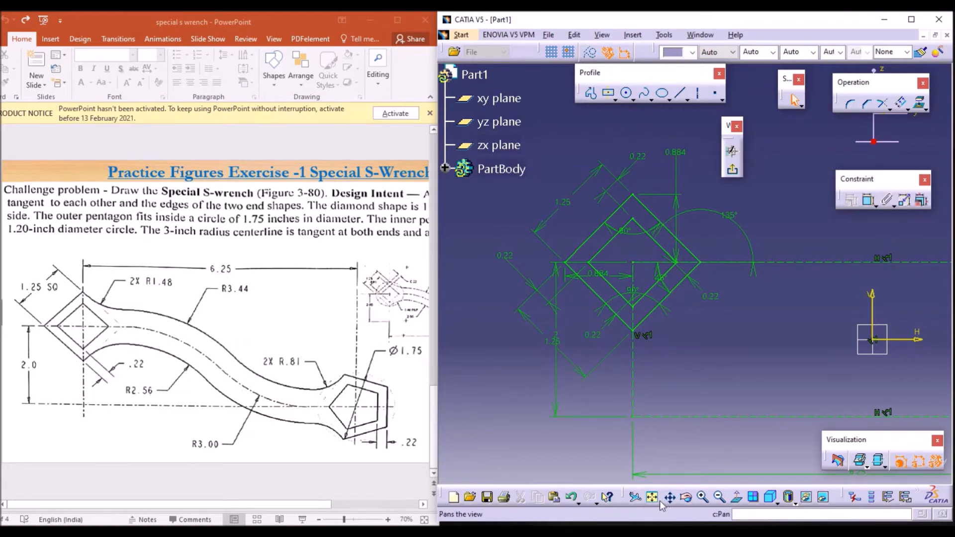
Step: Offset the pentagon's five edges inward by 0.22 in
mouse_move(706, 355)
middle_down()
mouse_move(572, 330)
mouse_move(396, 279)
middle_up()
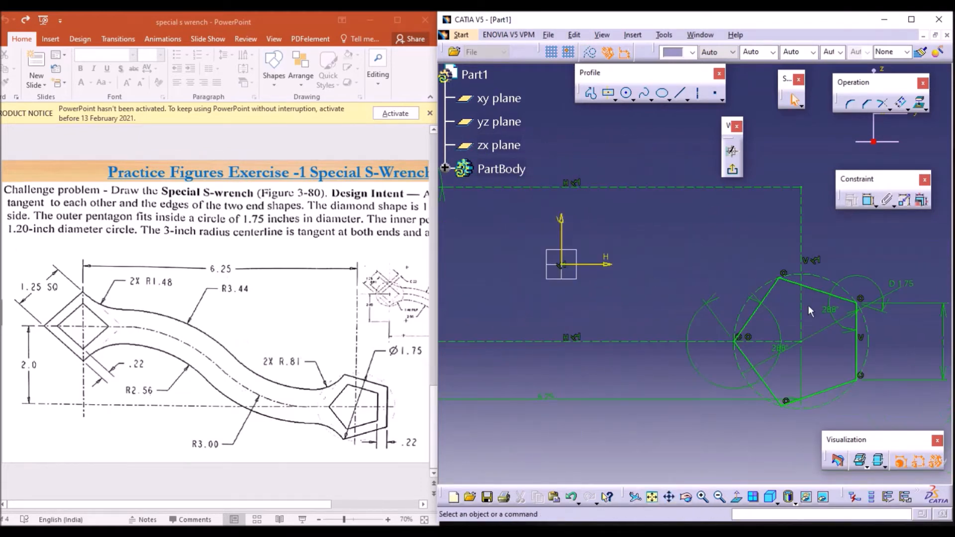
middle_drag(751, 335, 639, 314)
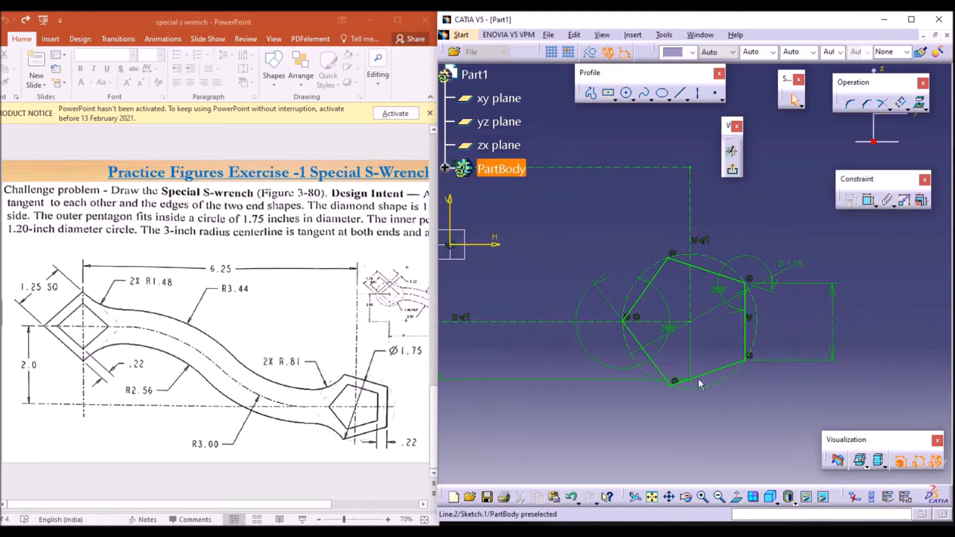
click(746, 333)
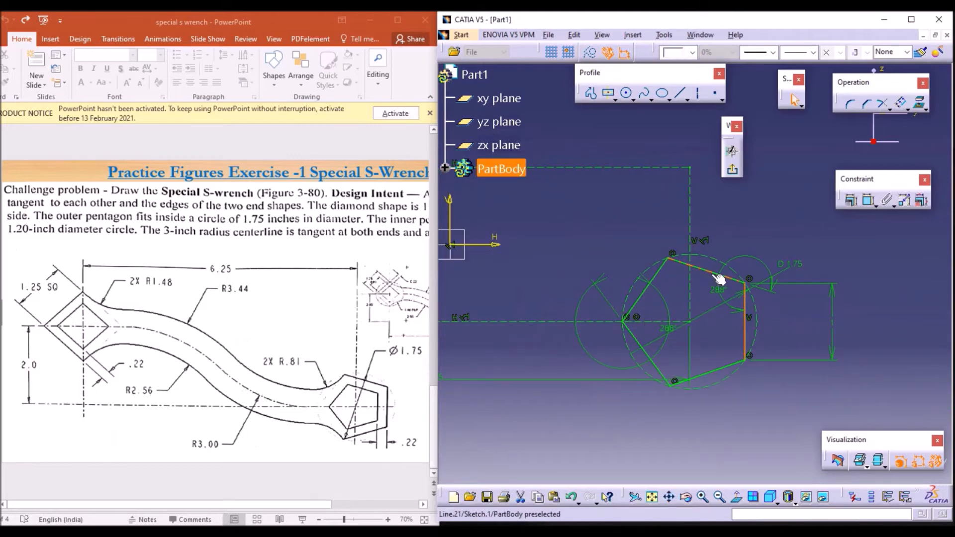
ctrl+click(719, 278)
ctrl+click(646, 288)
ctrl+click(645, 348)
ctrl+click(702, 367)
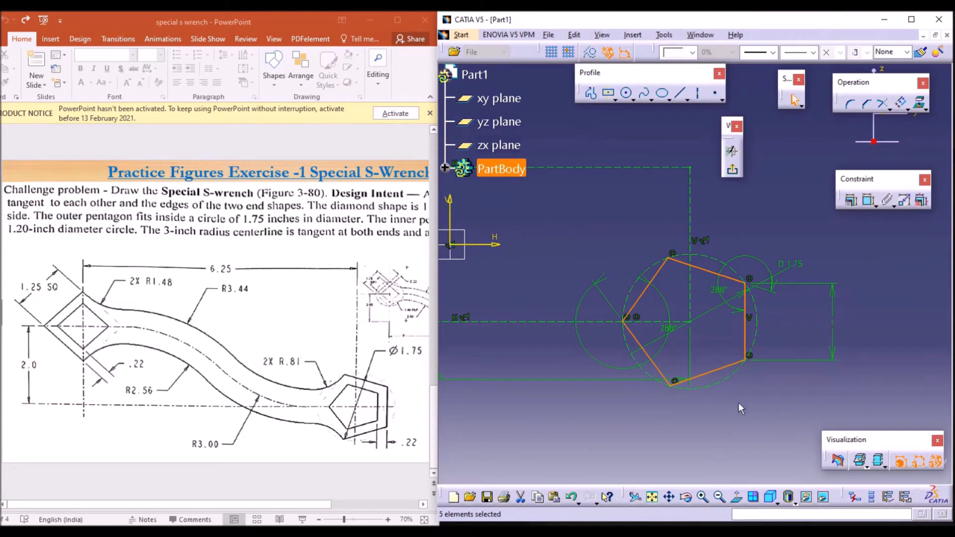
click(908, 104)
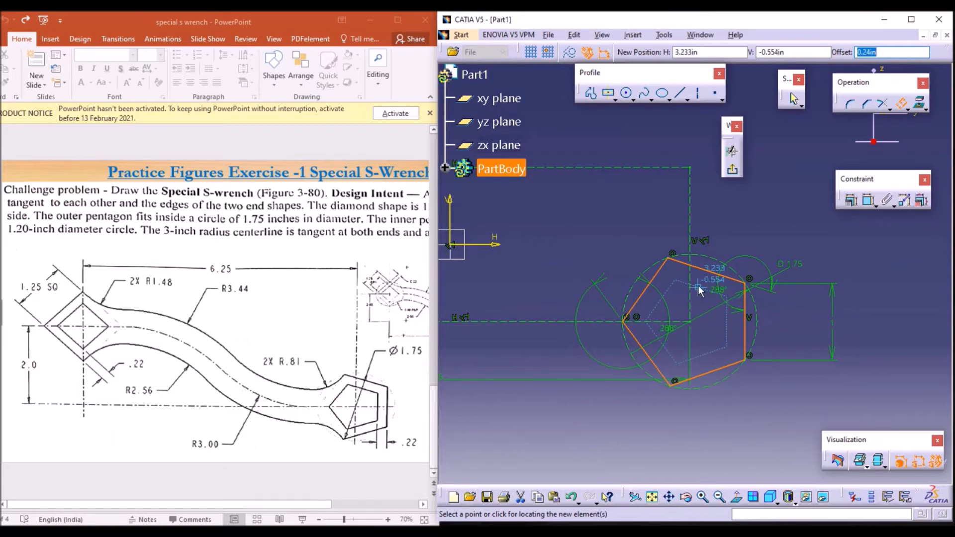
text(0.22)
key(Return)
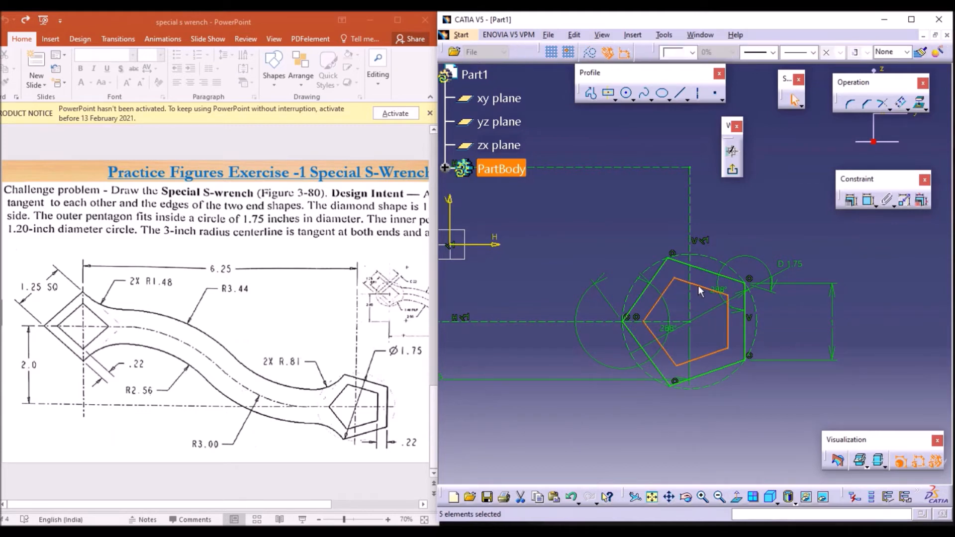
click(760, 224)
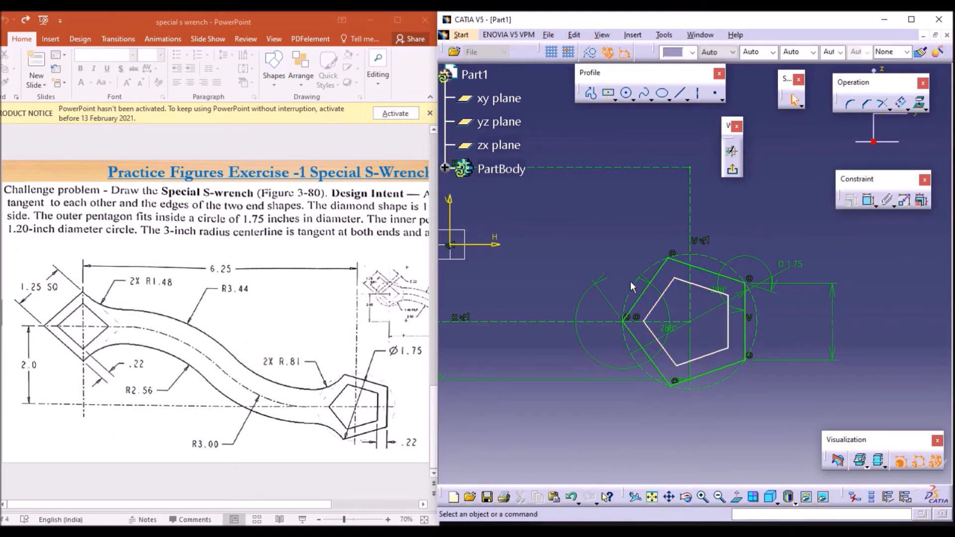
Step: Dimension the offset gaps between the upper-right and upper-left inner and outer pentagon edges
click(869, 204)
click(697, 283)
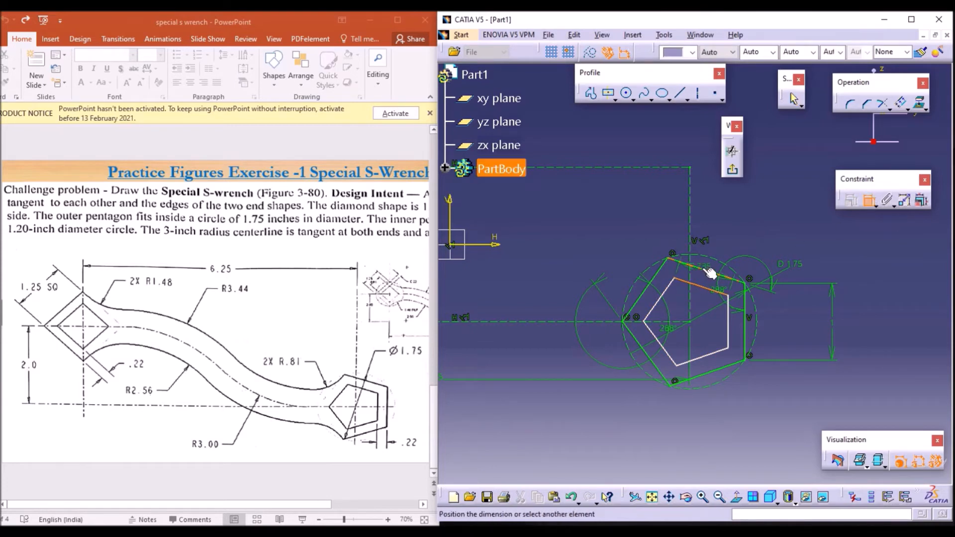
click(722, 245)
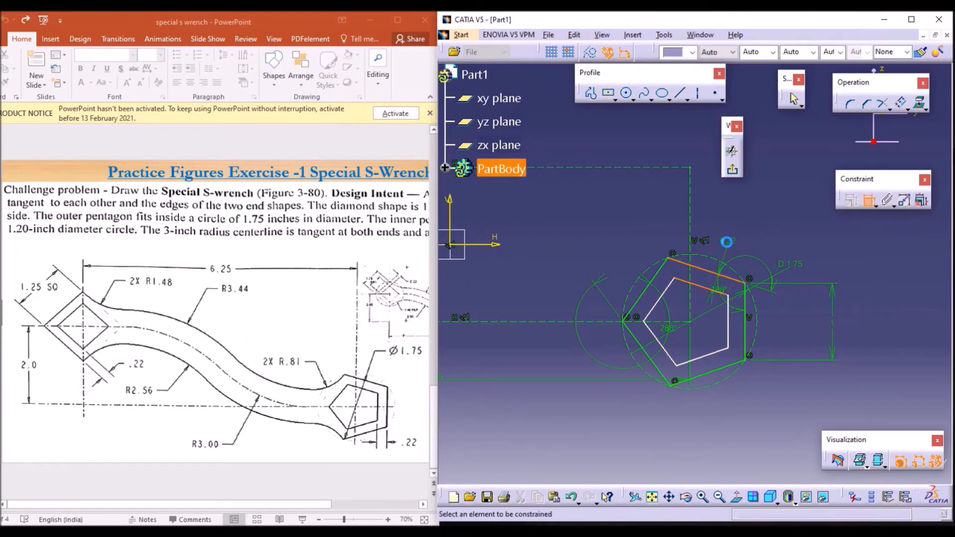
click(869, 202)
click(673, 262)
click(666, 289)
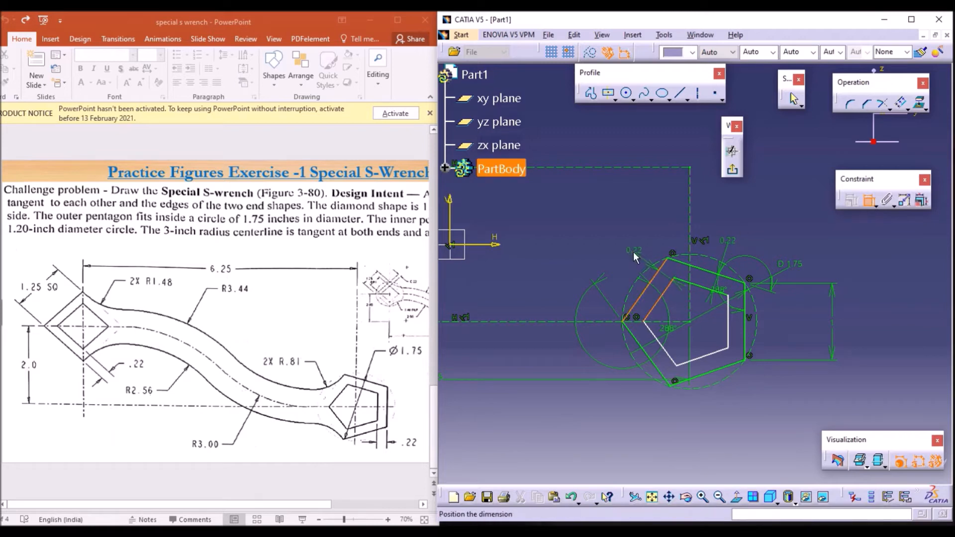
click(634, 252)
Step: Dimension the offset gaps between the lower-left, lower-right and right inner and outer pentagon edges
click(676, 366)
click(666, 378)
click(628, 397)
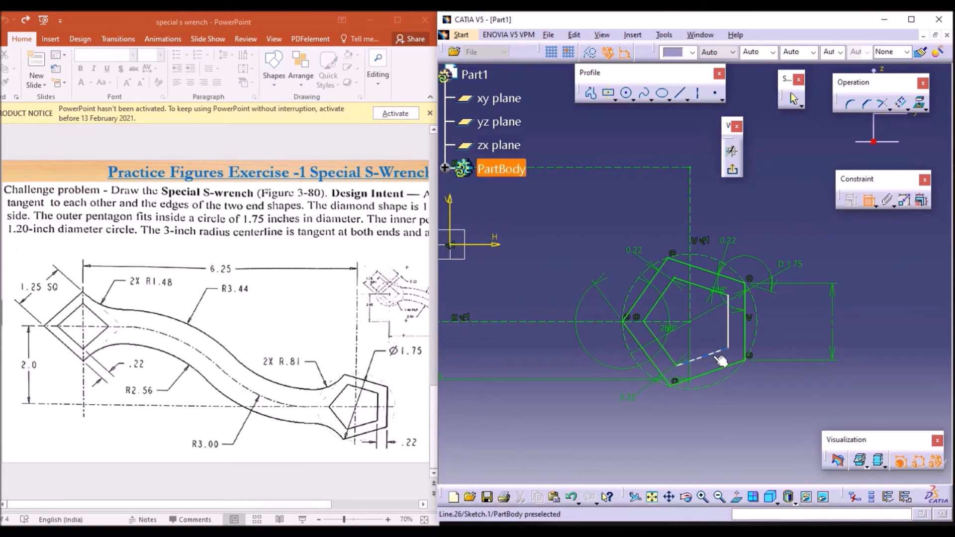
click(722, 358)
click(728, 370)
click(729, 393)
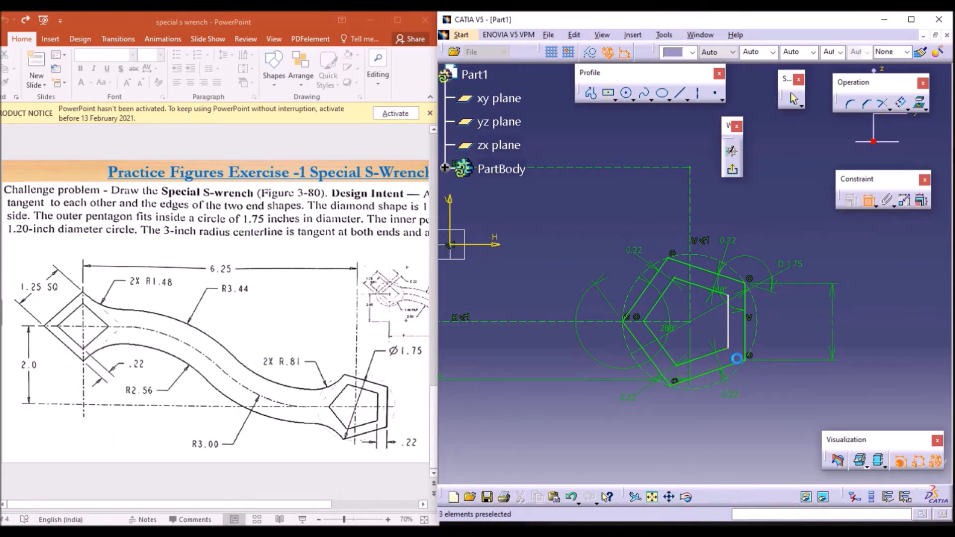
click(728, 324)
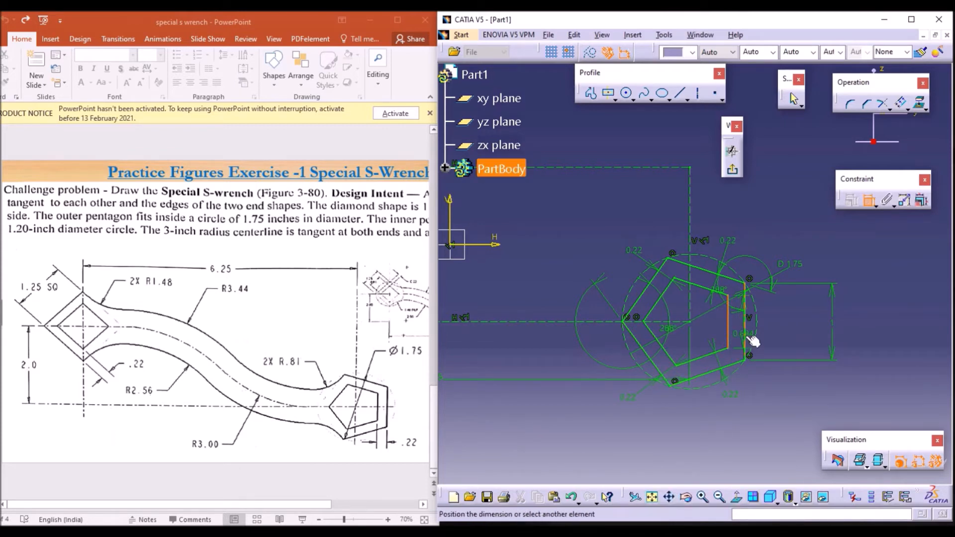
click(745, 340)
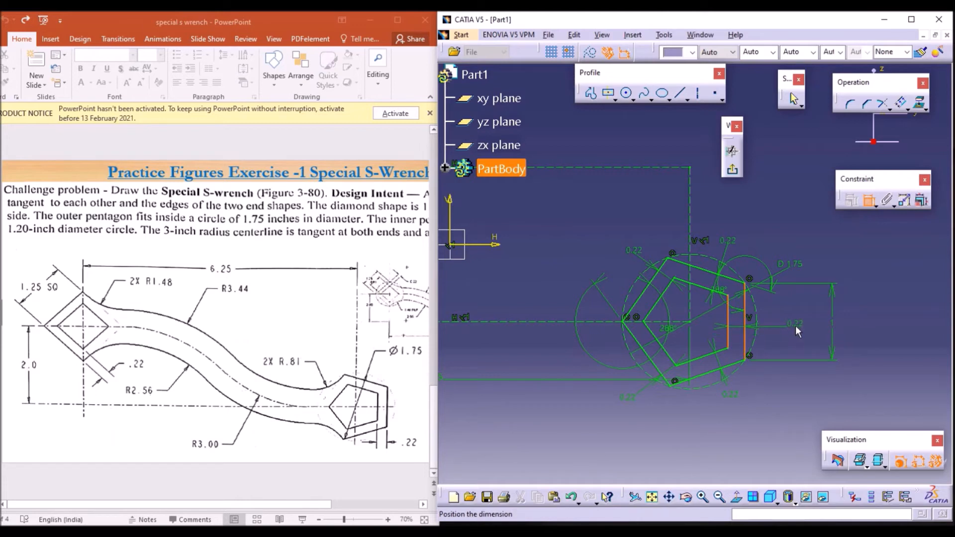
click(795, 325)
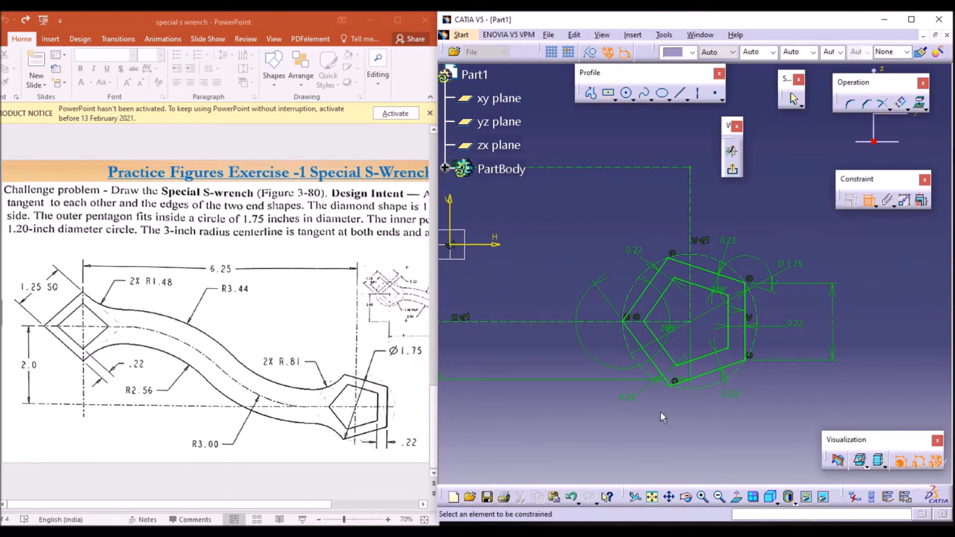
Step: Draw a horizontal line from the diamond's centre to the pentagon's centre
click(652, 497)
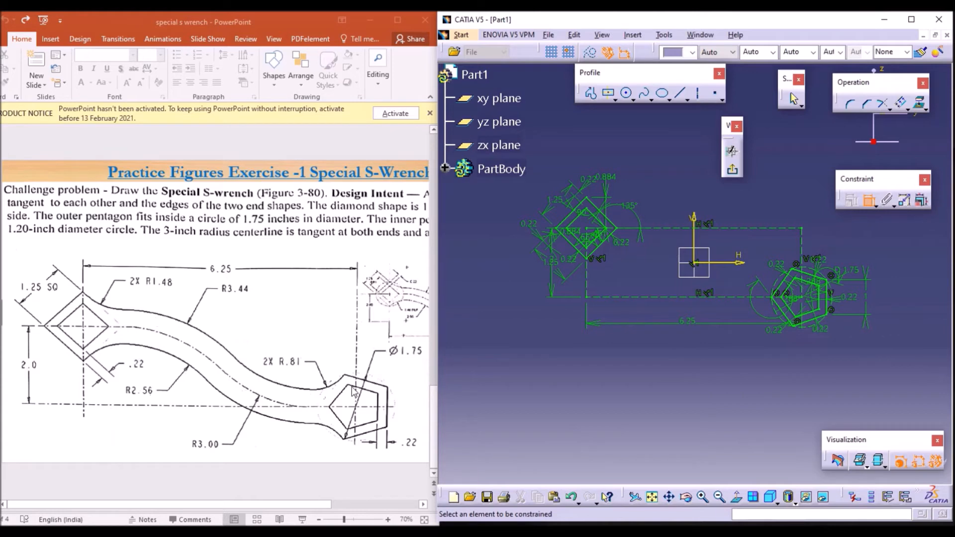
click(702, 497)
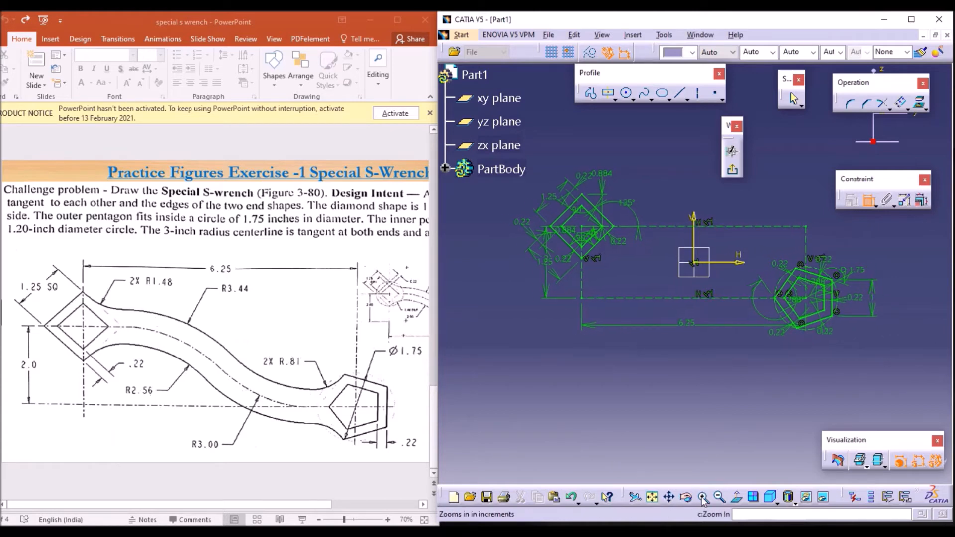
click(703, 497)
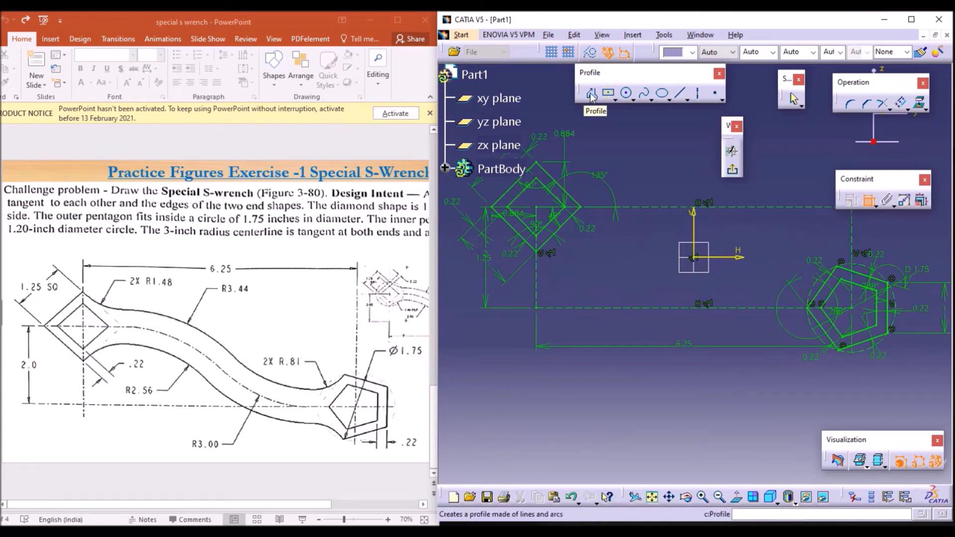
click(591, 93)
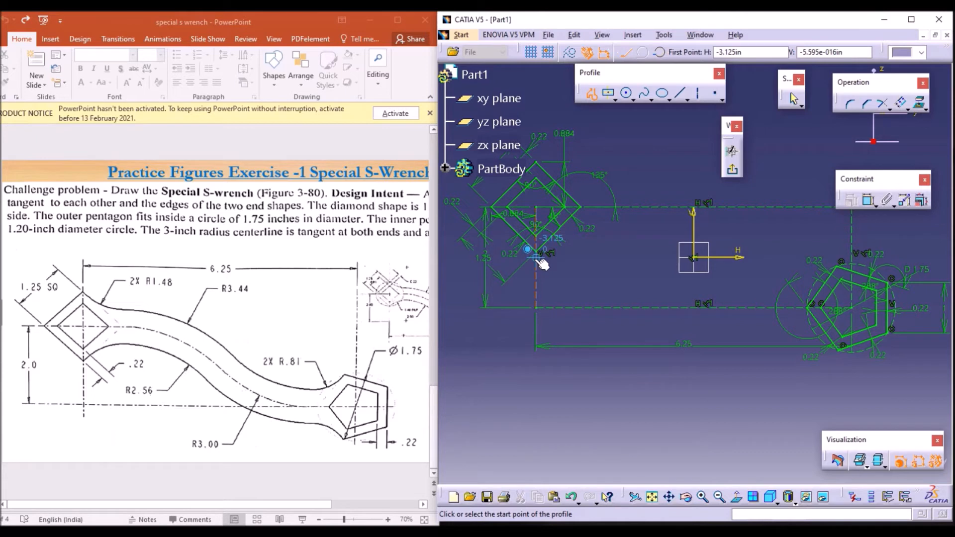
click(536, 257)
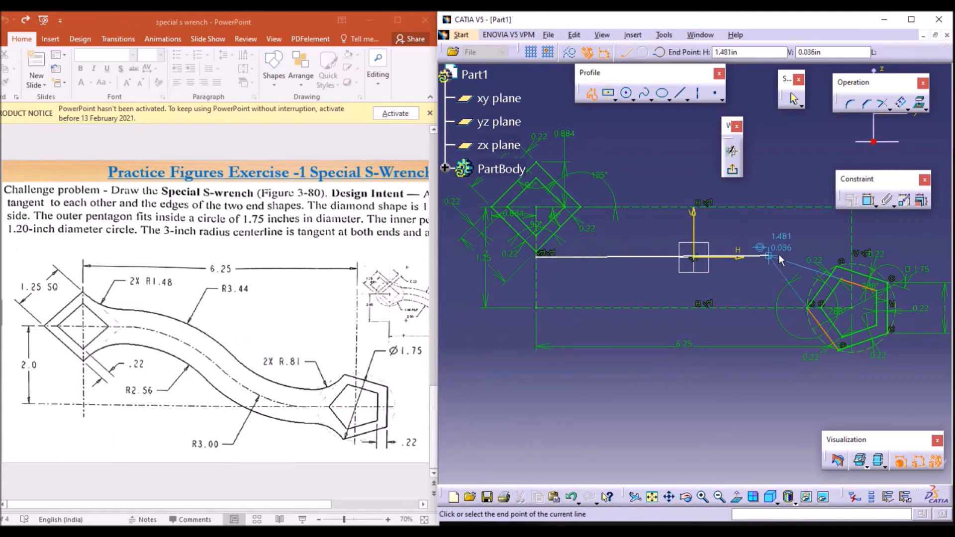
click(854, 258)
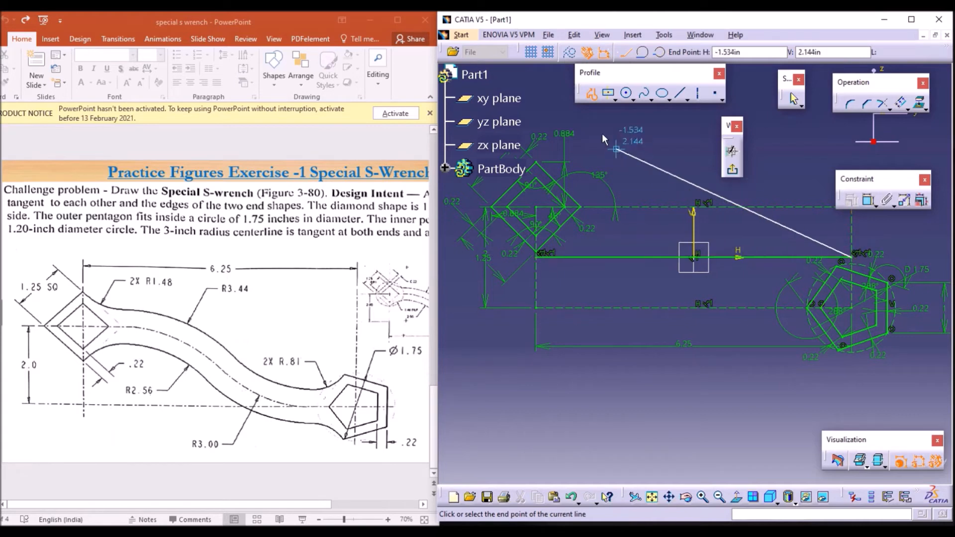
key(Escape)
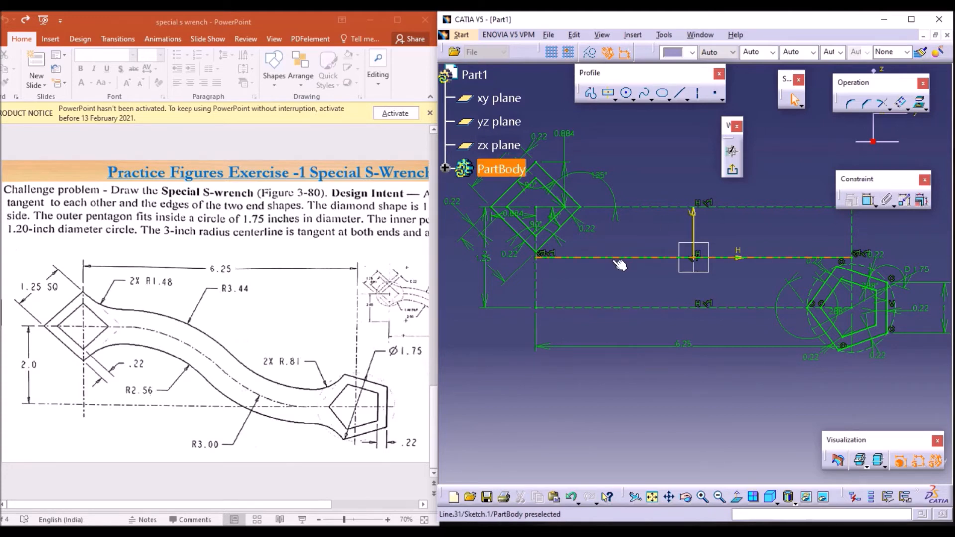
Step: Convert the centre-to-centre line into a construction line
click(633, 258)
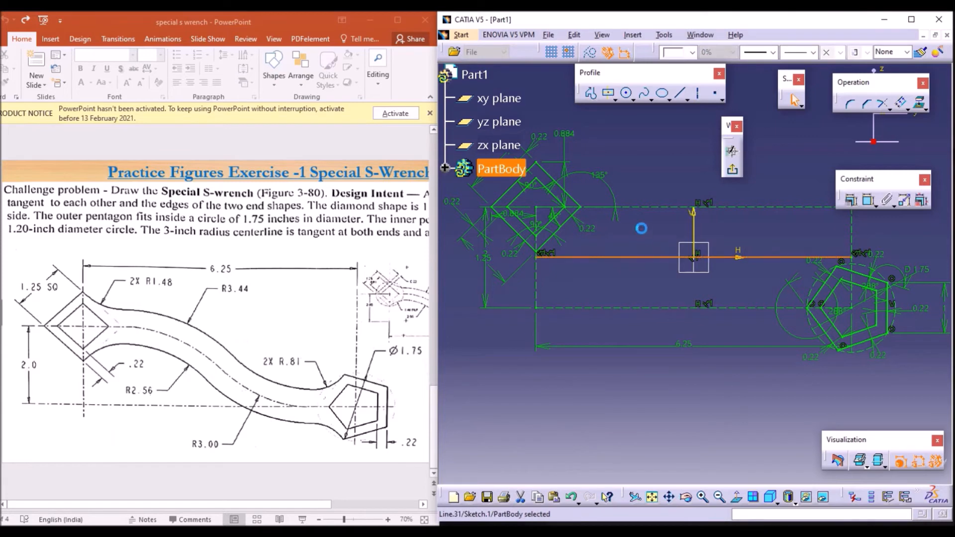
click(591, 54)
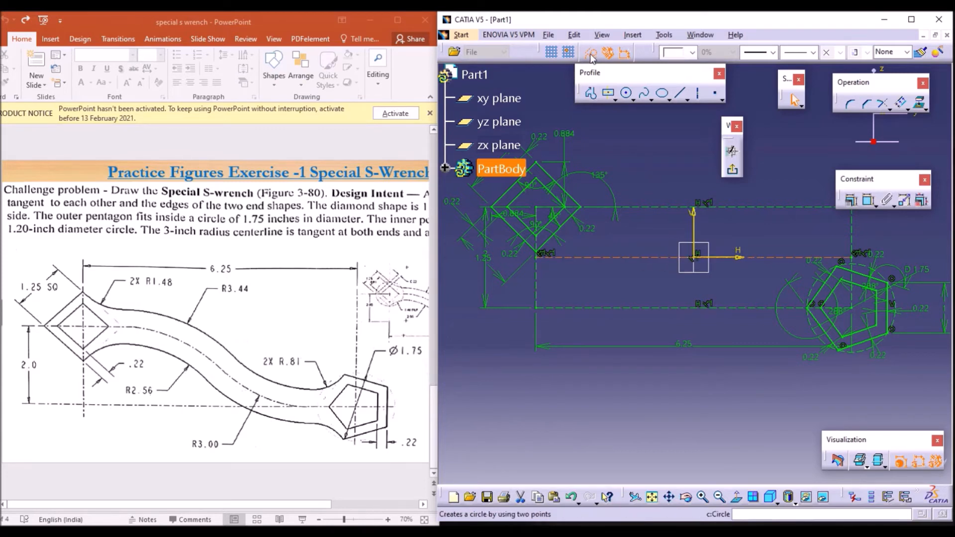
click(627, 131)
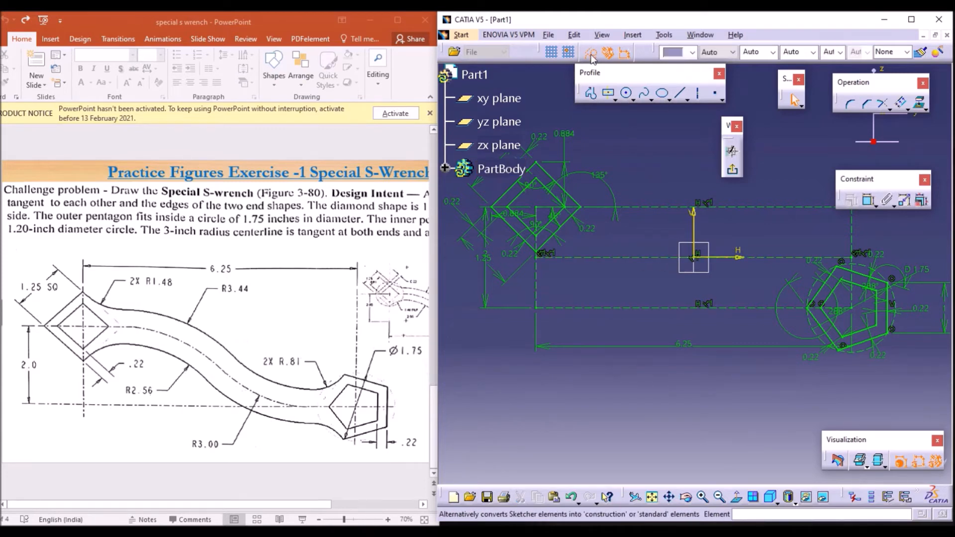
click(591, 54)
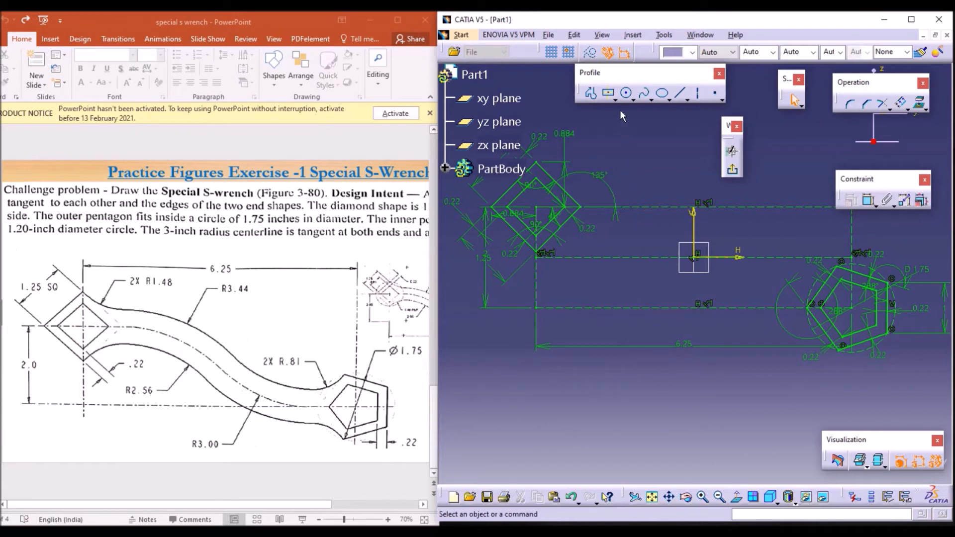
Step: Draw a three-point arc from the diamond's right corner to the sketch origin, bending downward between them
click(634, 99)
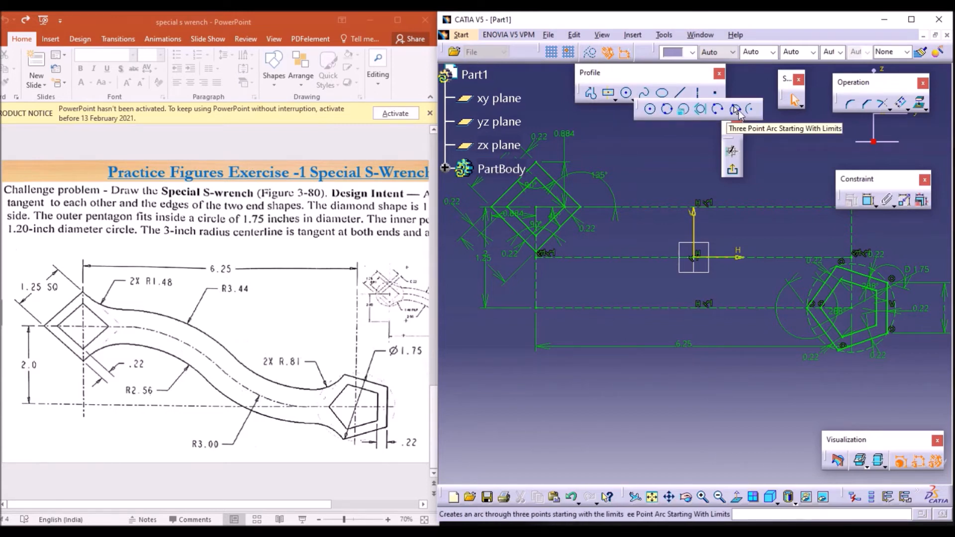
click(736, 110)
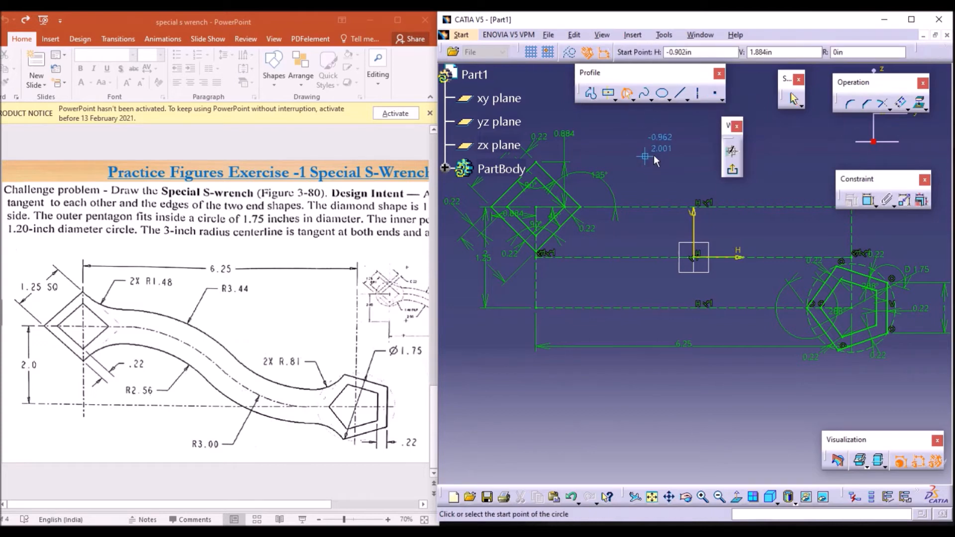
click(581, 207)
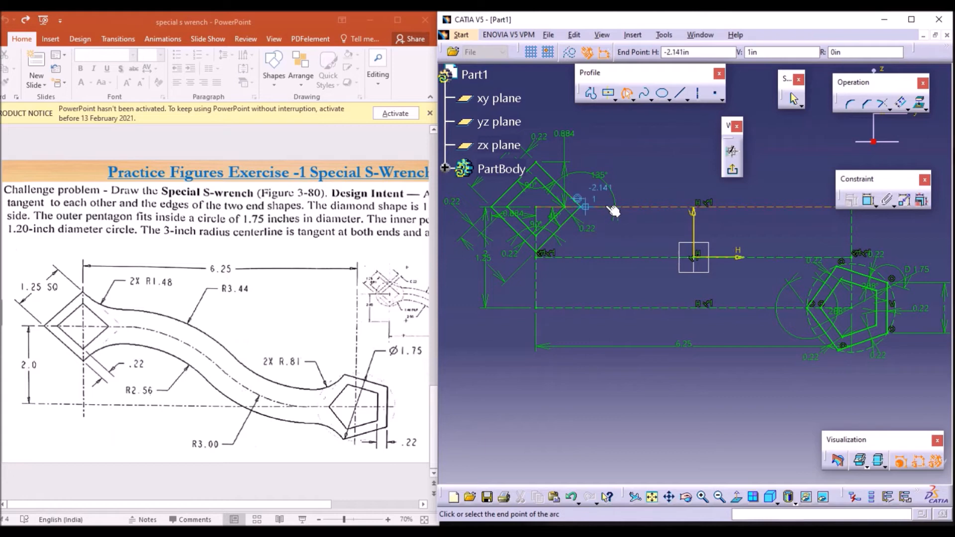
click(696, 258)
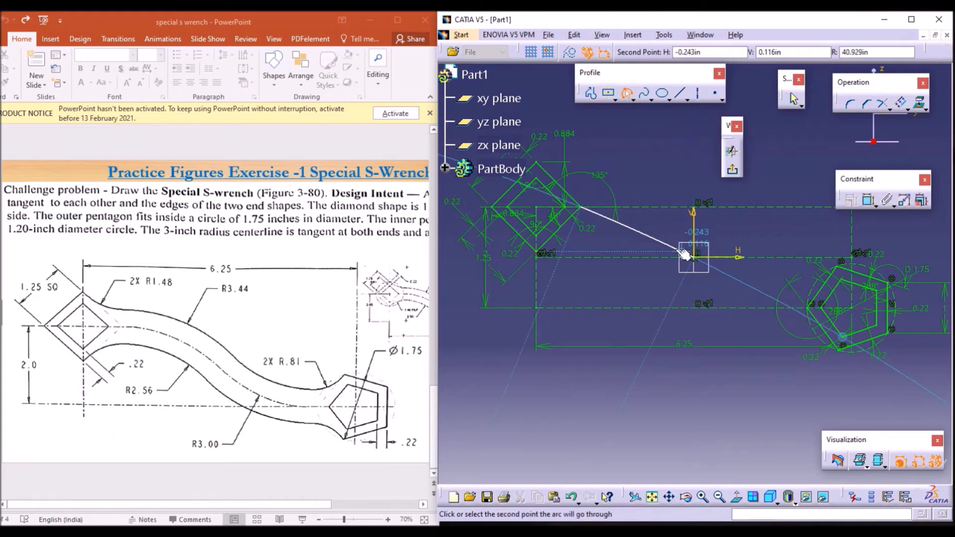
click(641, 232)
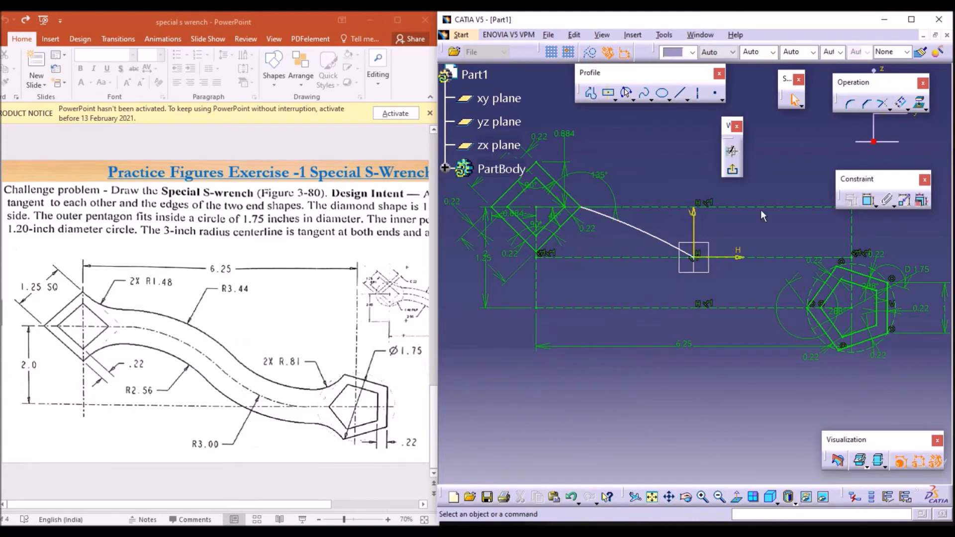
click(868, 200)
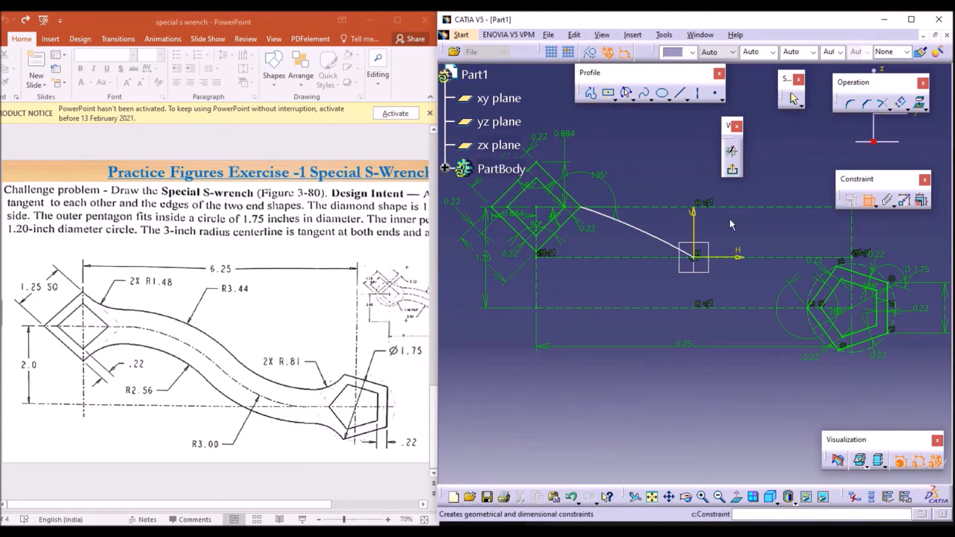
Step: Dimension the radius of the arc from the diamond to the origin and set it to 3 in
click(613, 263)
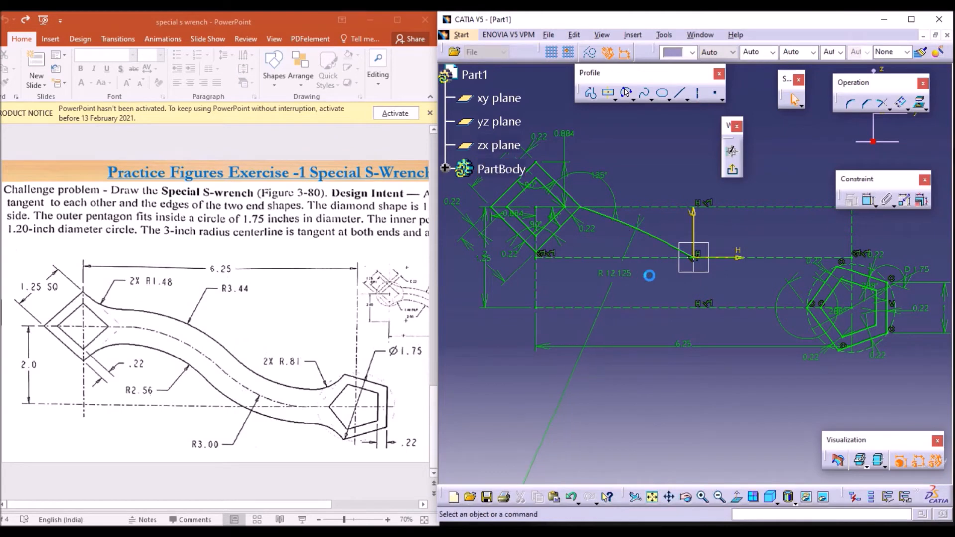
double_click(623, 275)
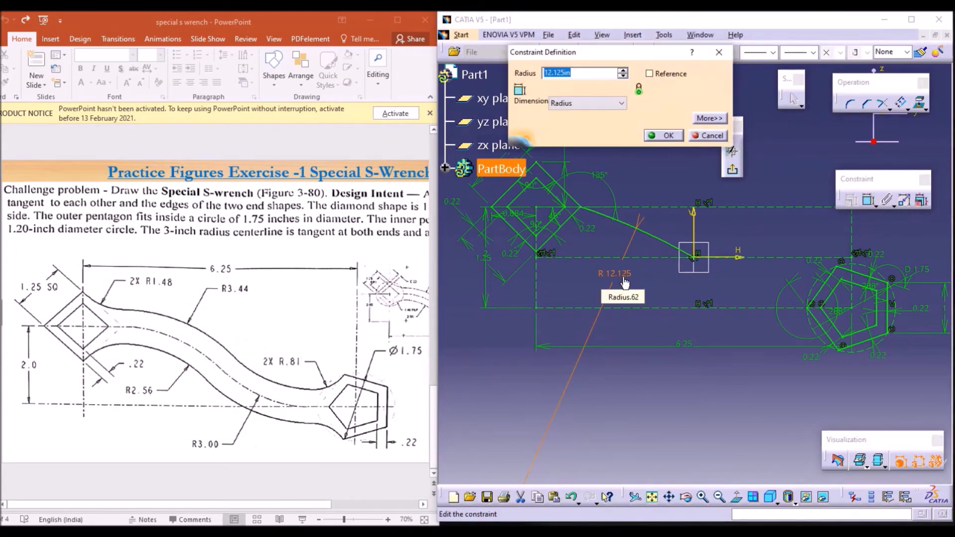
text(3.0)
key(Return)
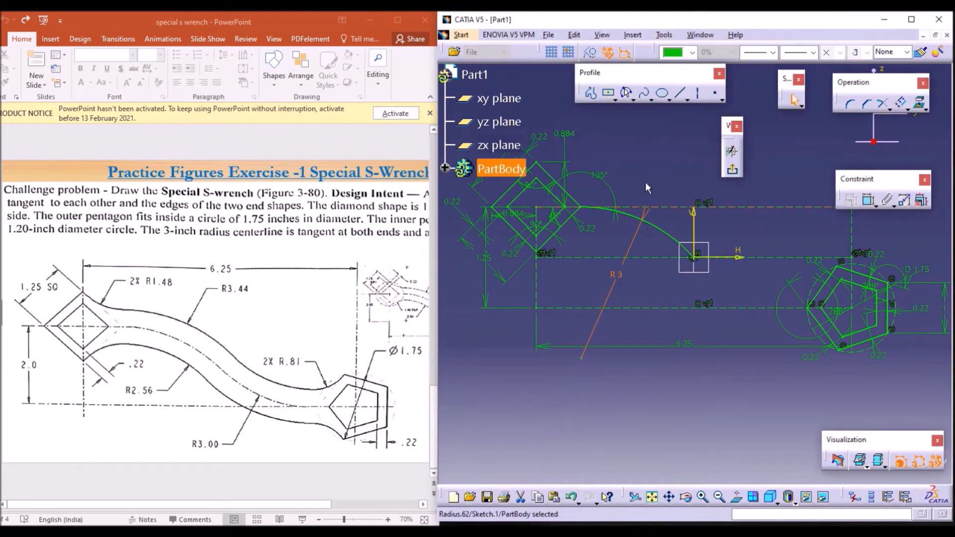
Step: Draw a three-point arc from the sketch origin to the pentagon's left corner, bending downward between them
ctrl+scroll(609, 142, down, 3)
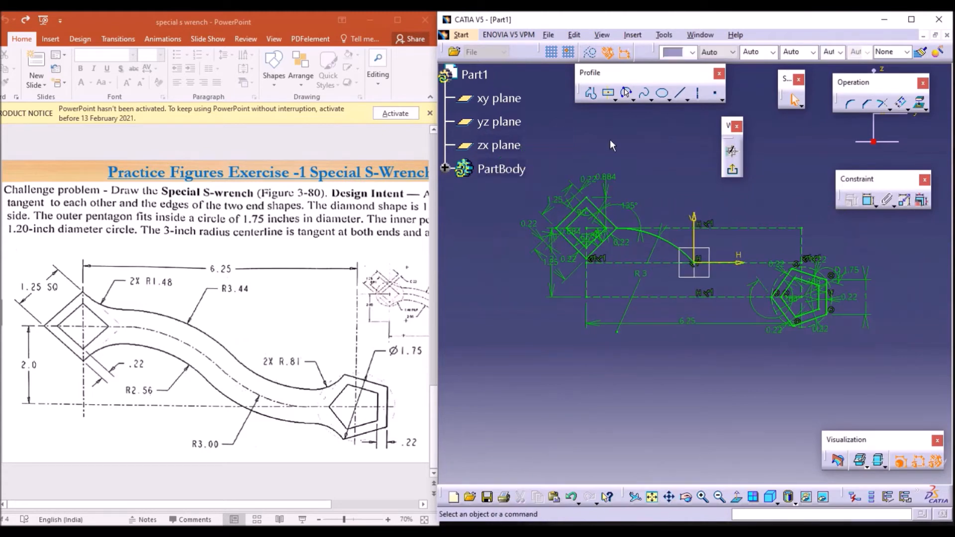
click(700, 500)
click(700, 499)
click(704, 499)
click(705, 499)
click(705, 499)
click(670, 497)
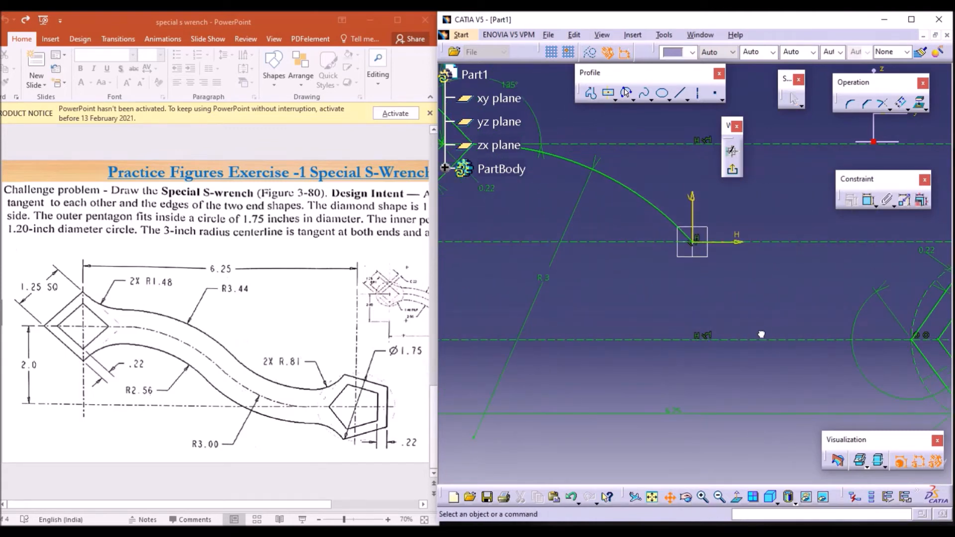
drag(761, 334, 654, 335)
key(Escape)
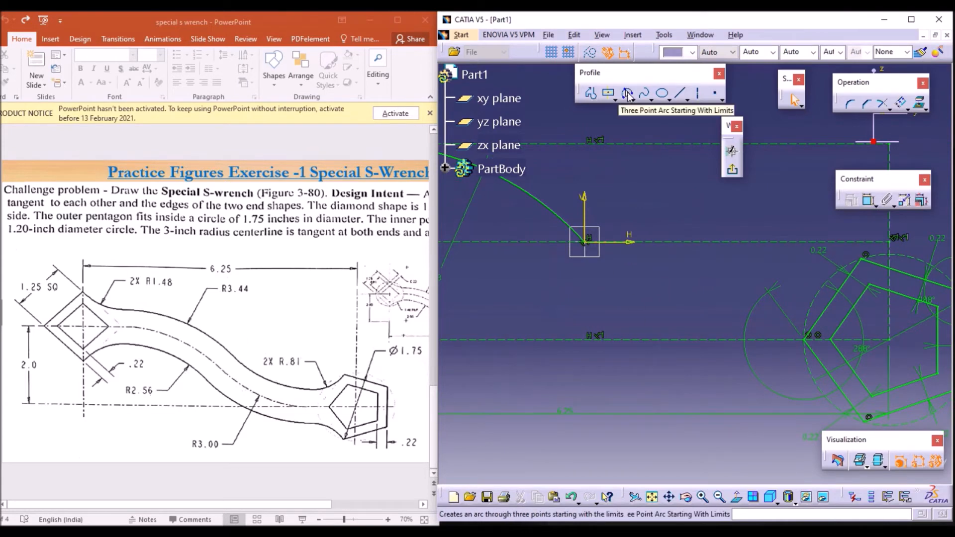
click(628, 95)
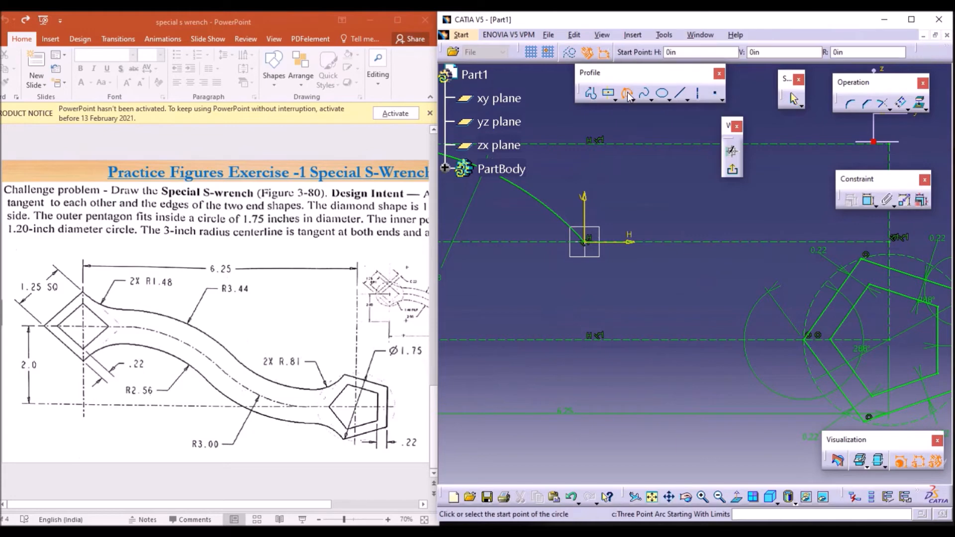
click(590, 244)
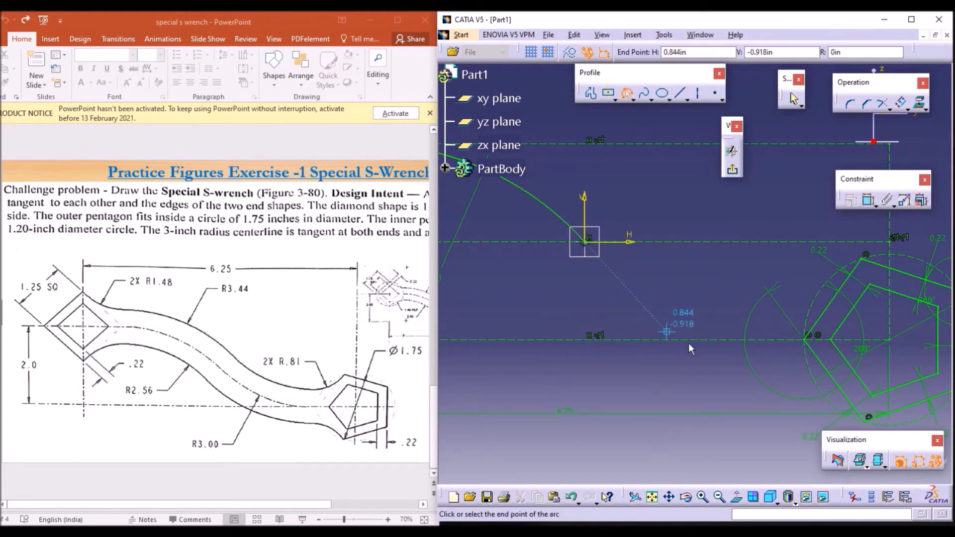
click(804, 341)
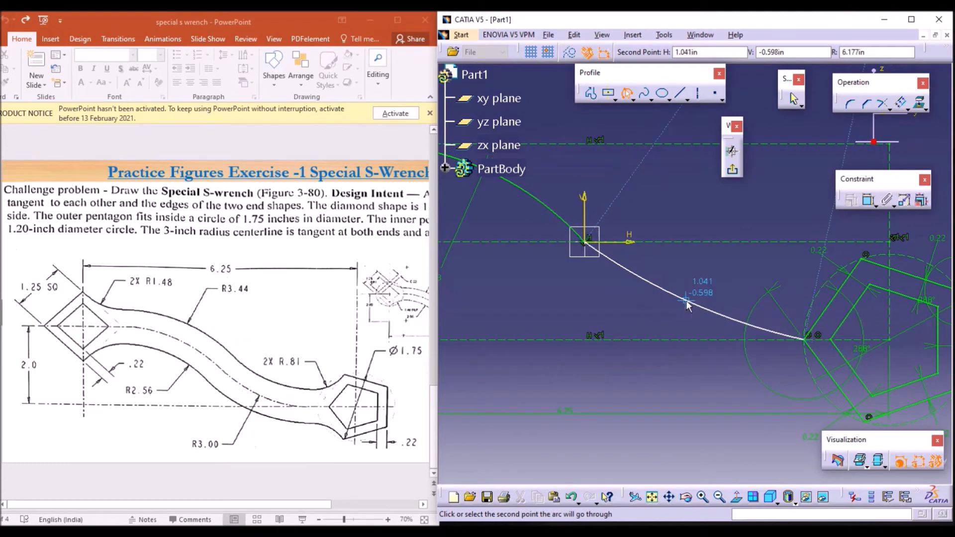
click(687, 302)
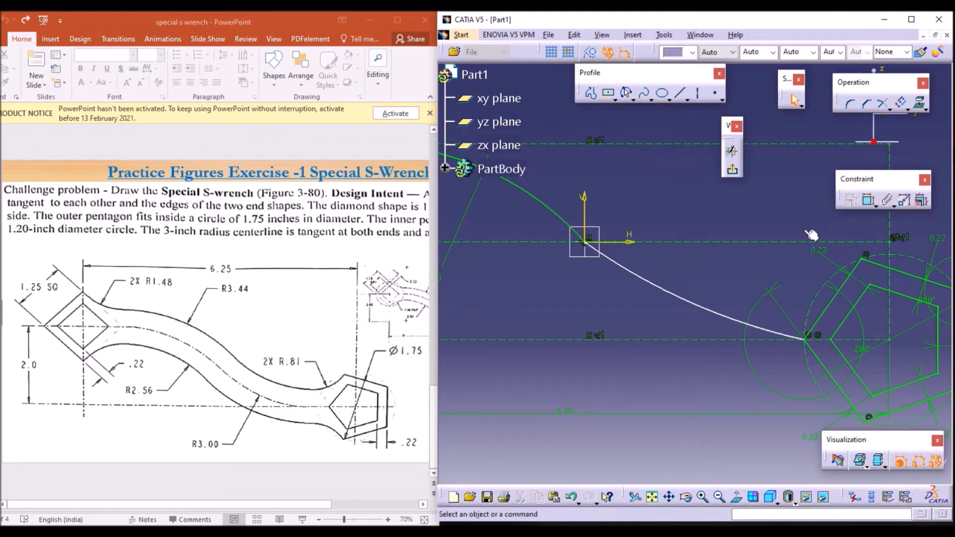
Step: Dimension the new arc's radius and set it to 3 in
click(868, 202)
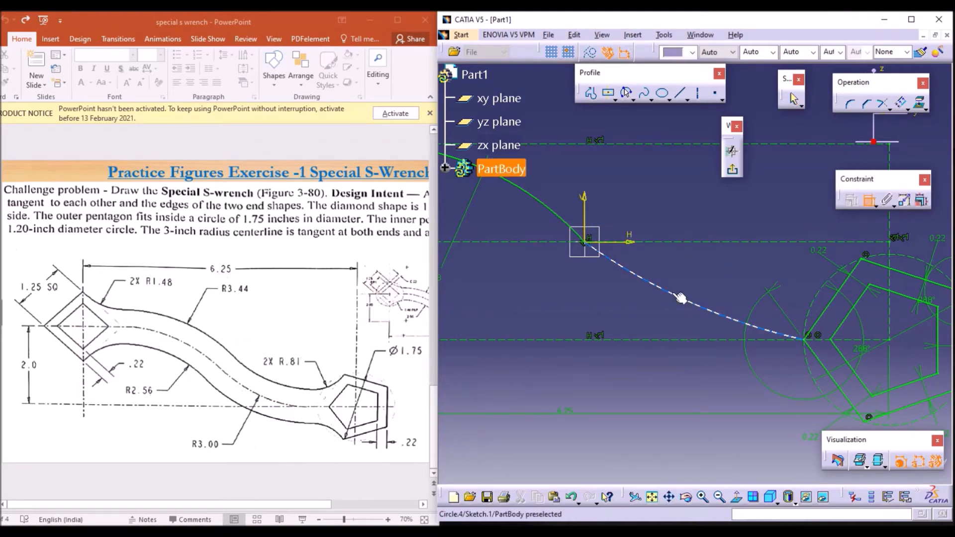
click(681, 297)
click(694, 279)
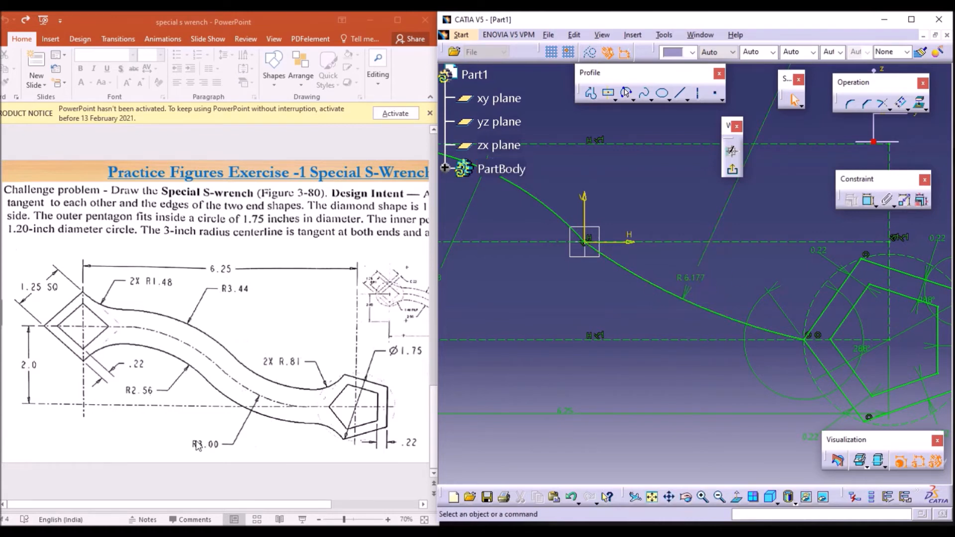
double_click(709, 282)
text(3.)
key(Return)
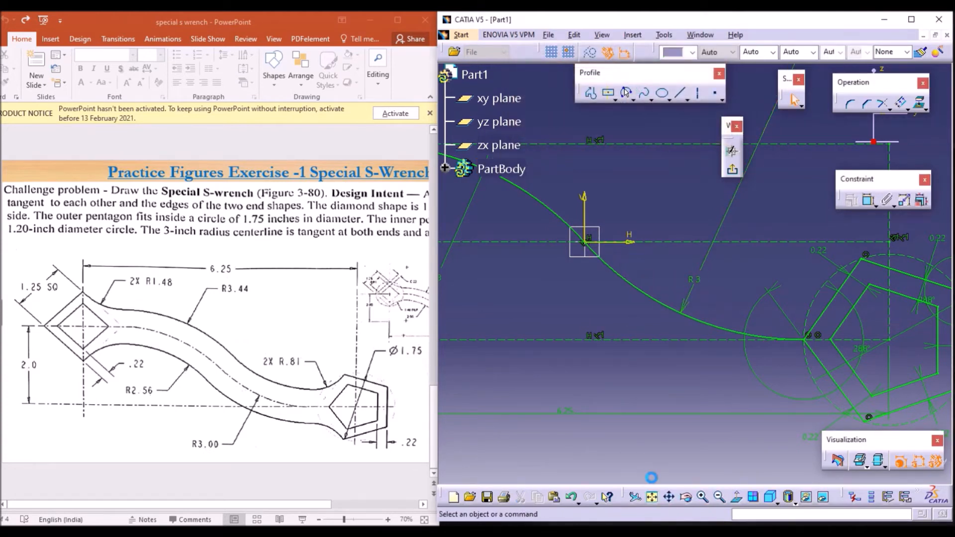
Step: Offset the diamond-side centreline arc upward by 0.44 in
mouse_move(615, 356)
middle_down()
mouse_move(758, 384)
mouse_move(642, 348)
mouse_move(725, 368)
middle_up()
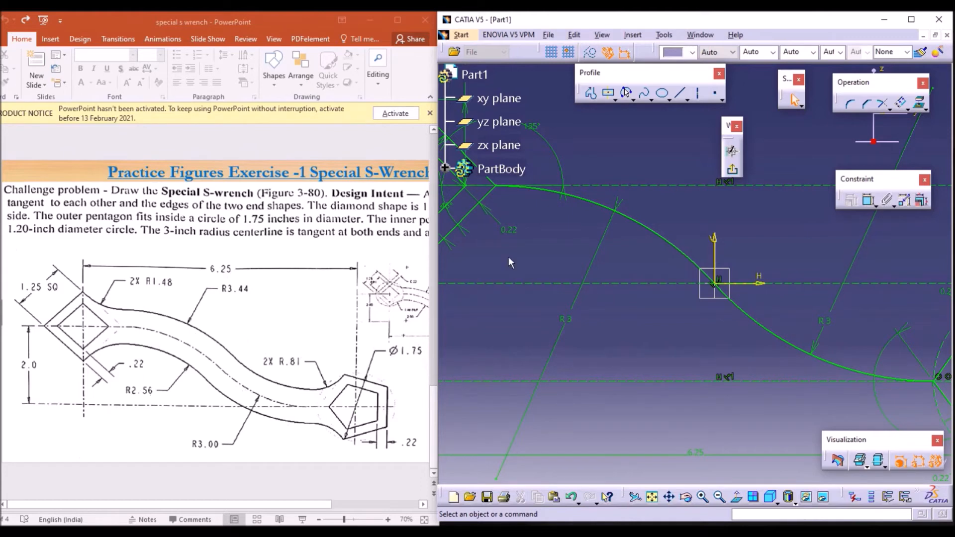
click(649, 235)
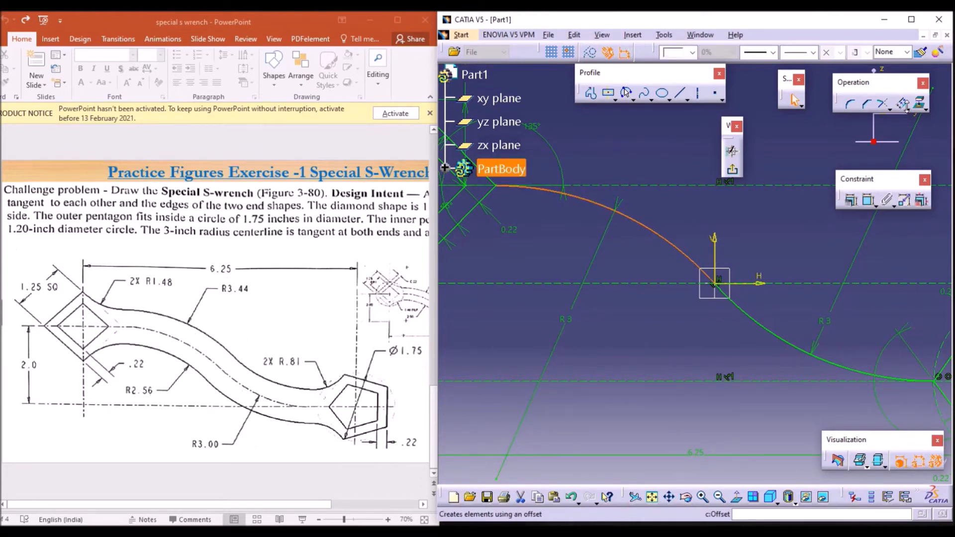
click(731, 153)
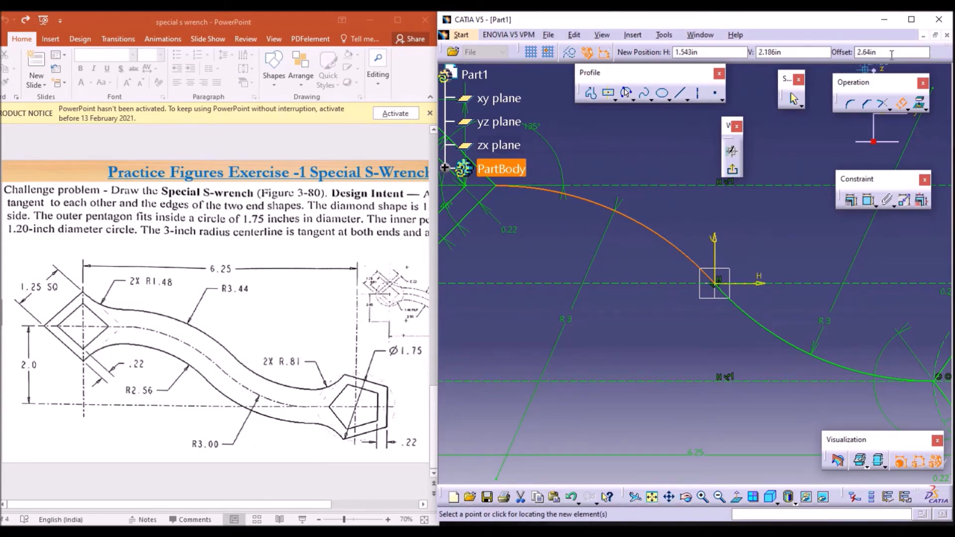
click(856, 52)
text(0.44)
key(Return)
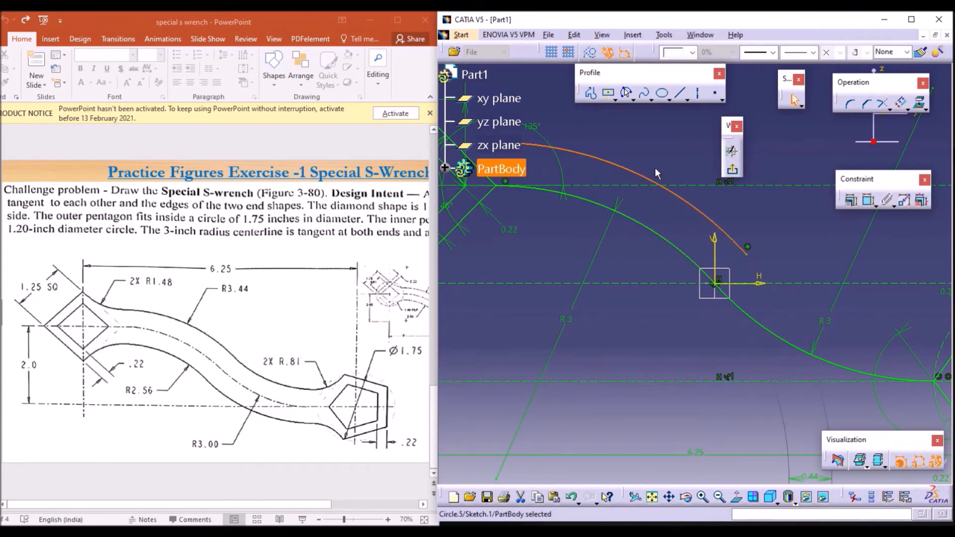
click(562, 168)
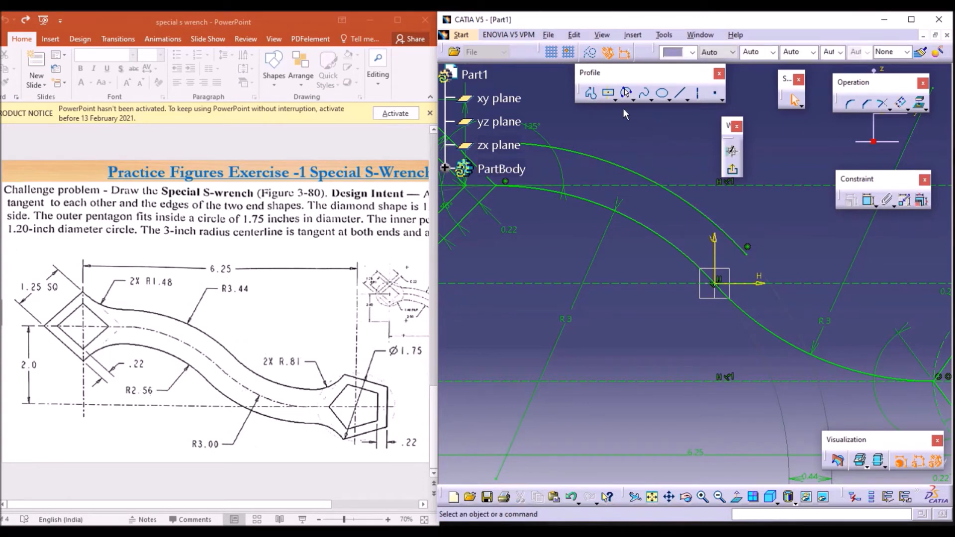
click(869, 200)
click(655, 179)
click(677, 149)
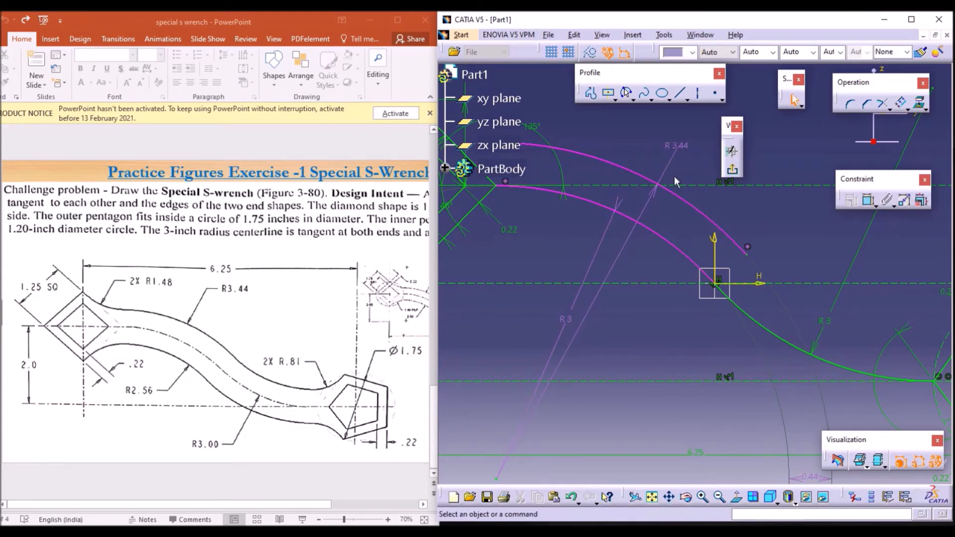
click(677, 146)
key(Delete)
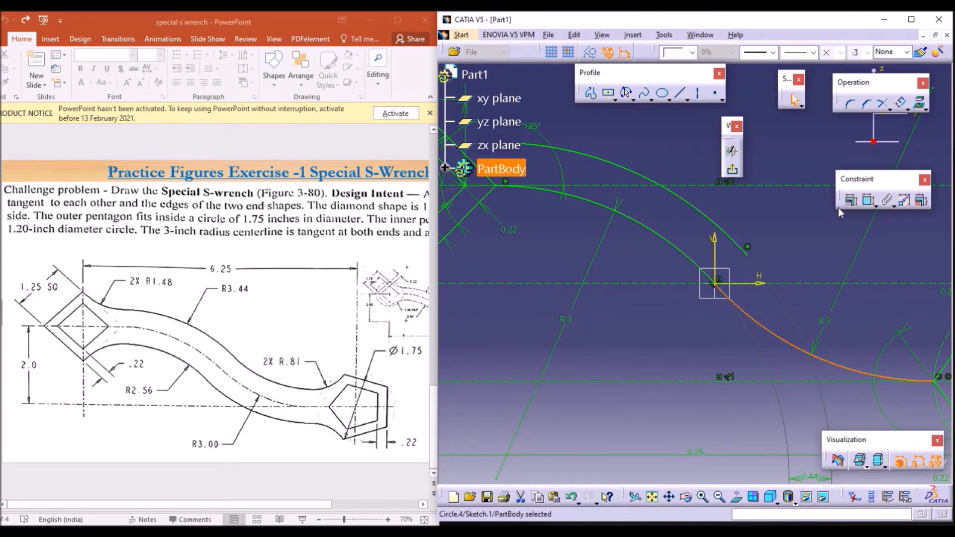
Step: Offset the pentagon-side centreline arc upward by 0.44 in
click(901, 102)
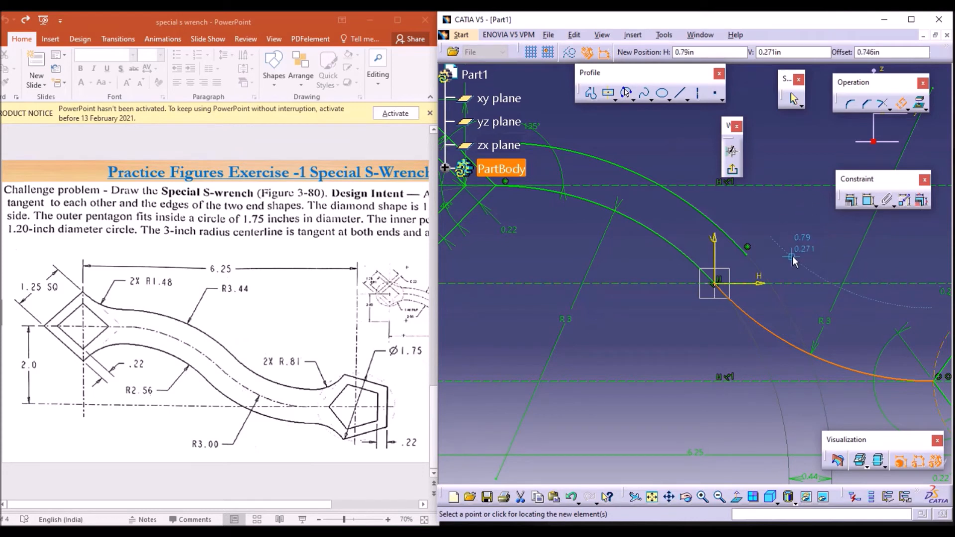
text(0.44)
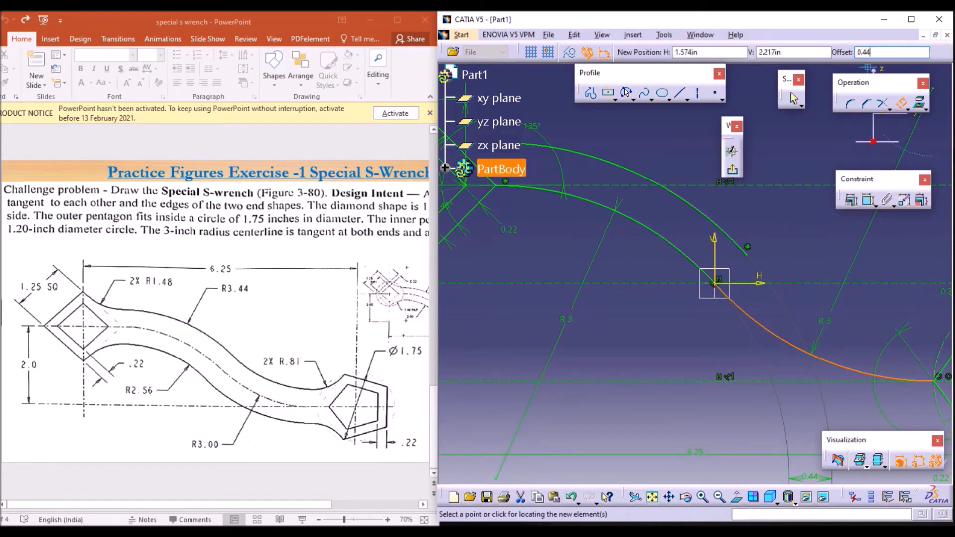
key(Return)
click(772, 182)
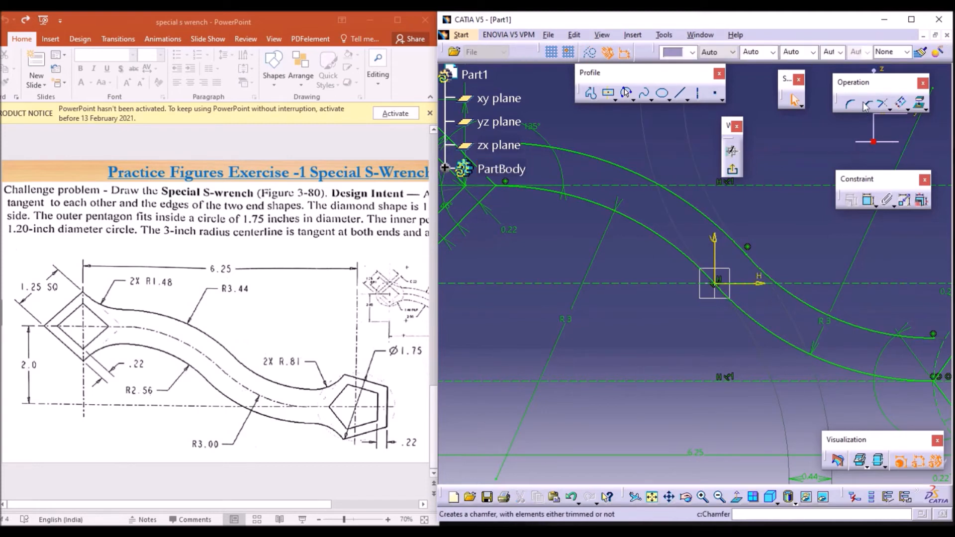
Step: Measure the radius of the pentagon-side arc's upper offset curve
click(869, 201)
click(786, 293)
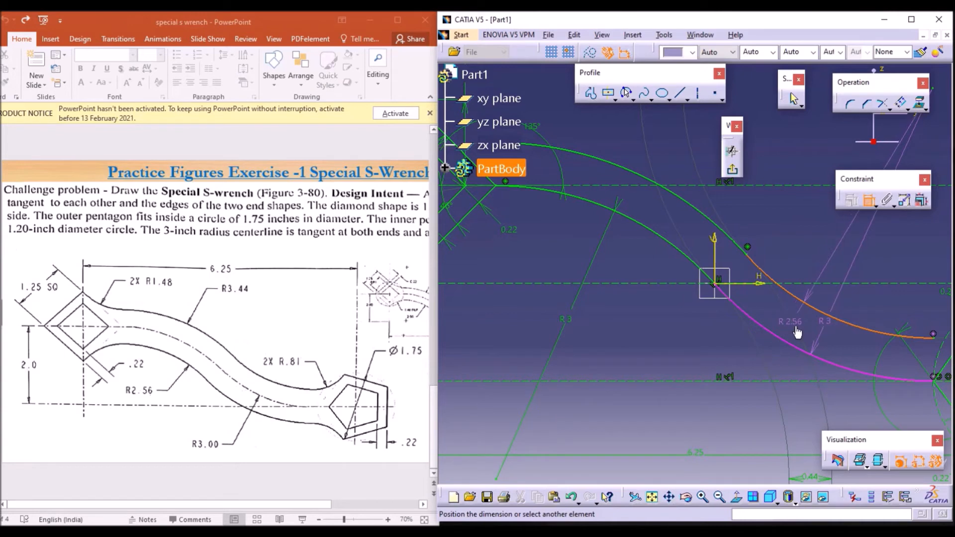
click(796, 330)
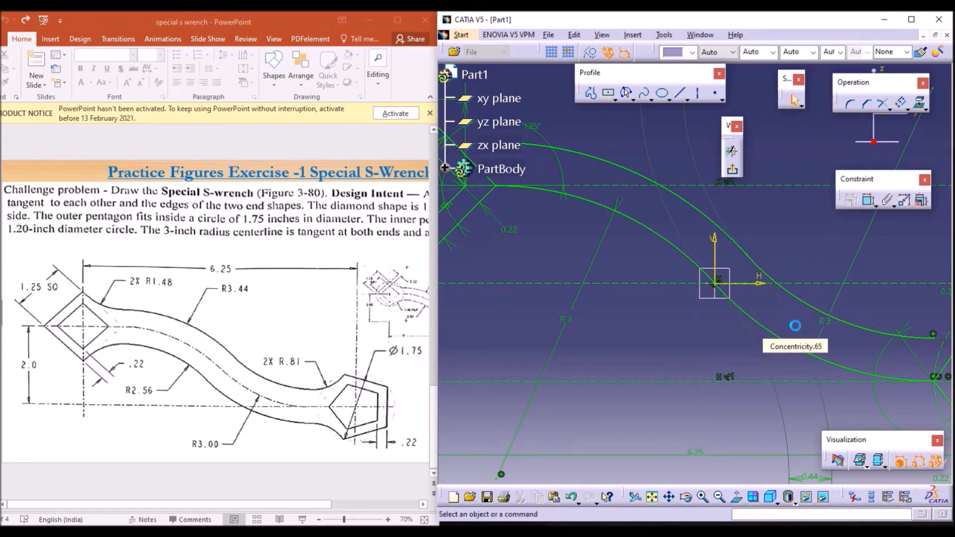
Step: Offset the diamond-side centreline arc downward by 0.44 in
click(663, 239)
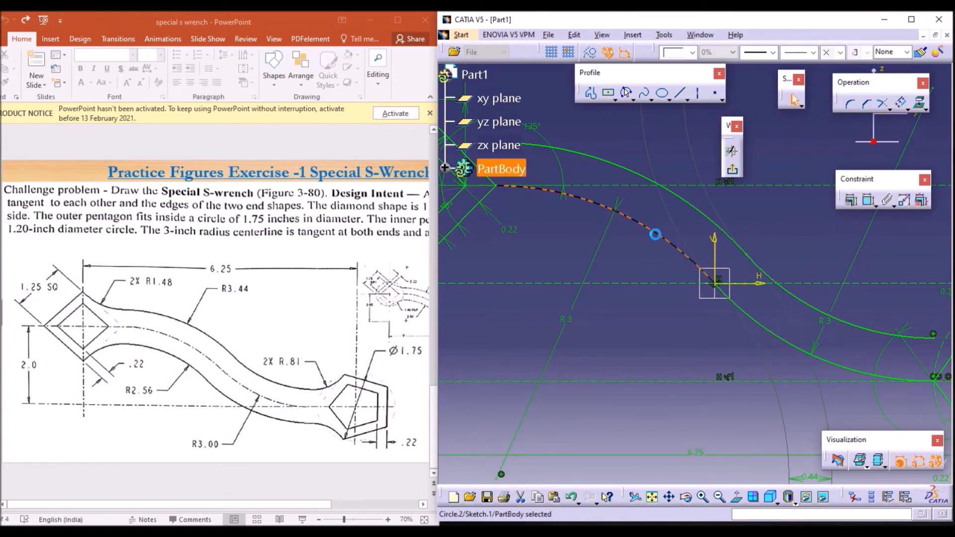
click(901, 104)
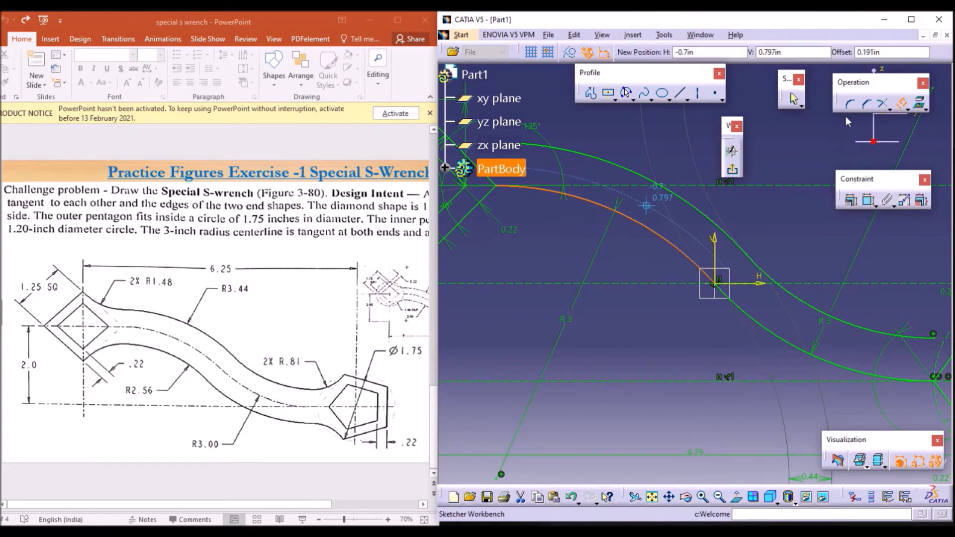
click(895, 51)
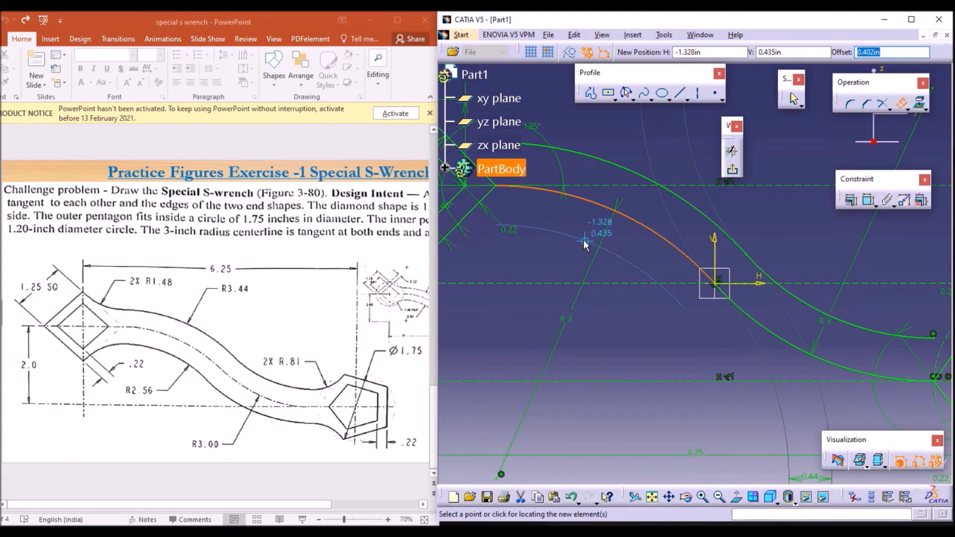
text(0.4)
key(Return)
click(516, 241)
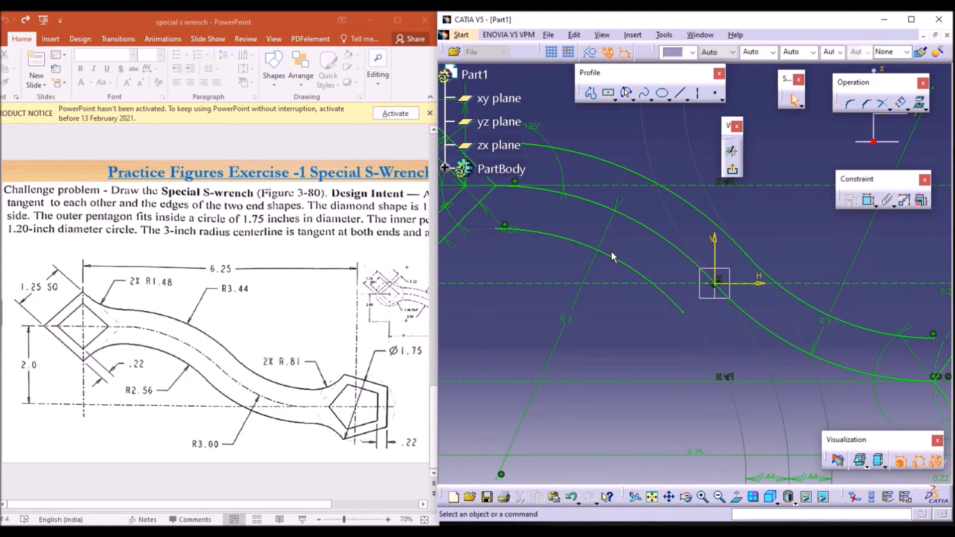
Step: Offset the pentagon-side centreline arc downward by 0.44 in
click(765, 324)
click(901, 103)
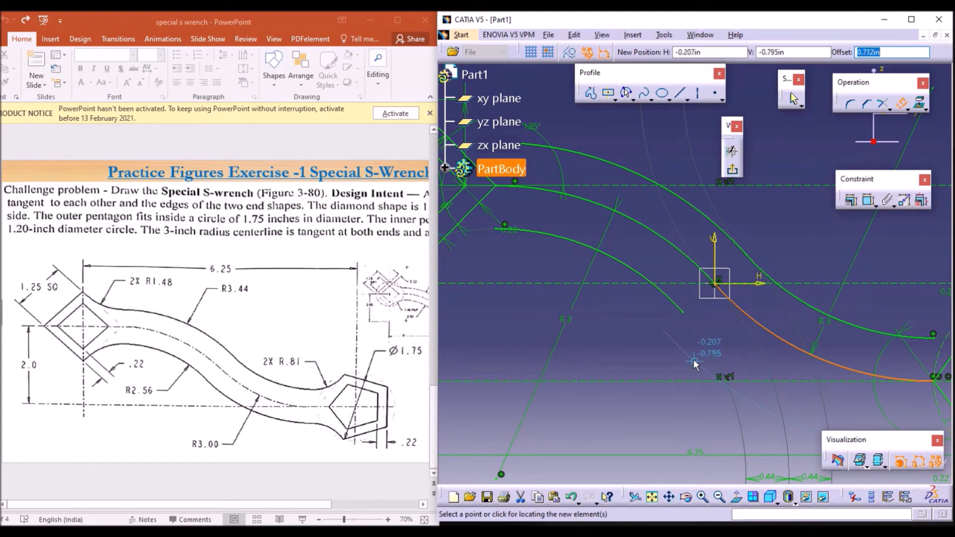
text(0.44)
key(Return)
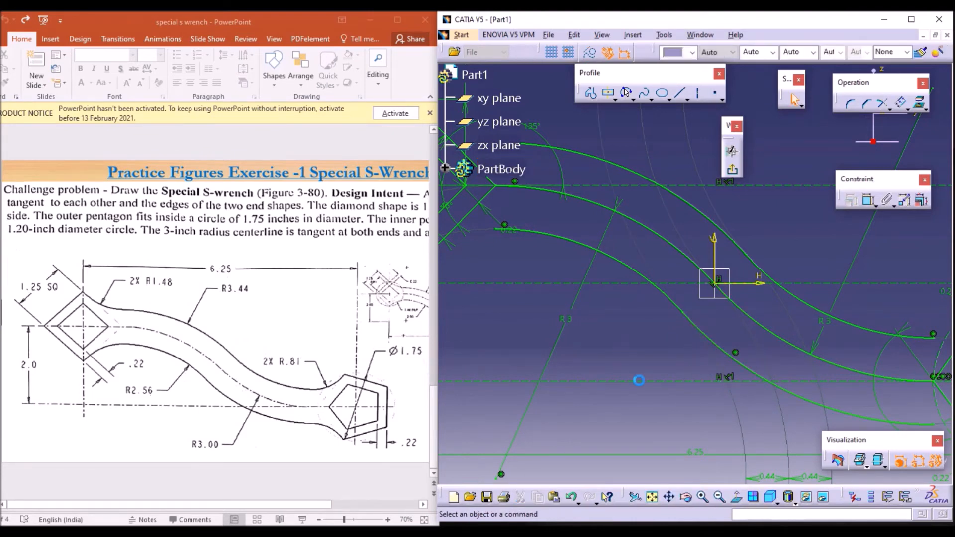
Step: Fillet the corner between the diamond's upper edge and the upper diamond-side offset arc with a 1.48 in radius
click(717, 498)
click(716, 498)
click(715, 497)
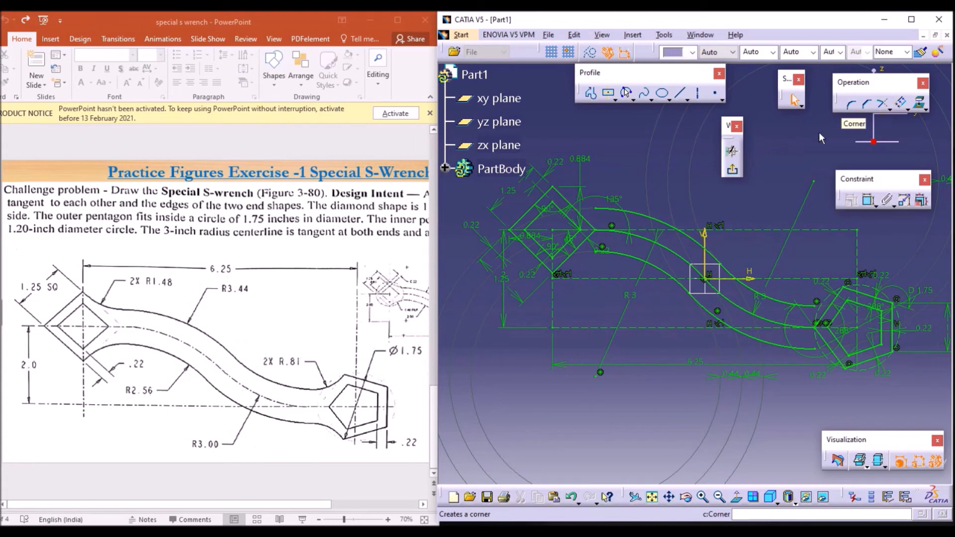
click(703, 499)
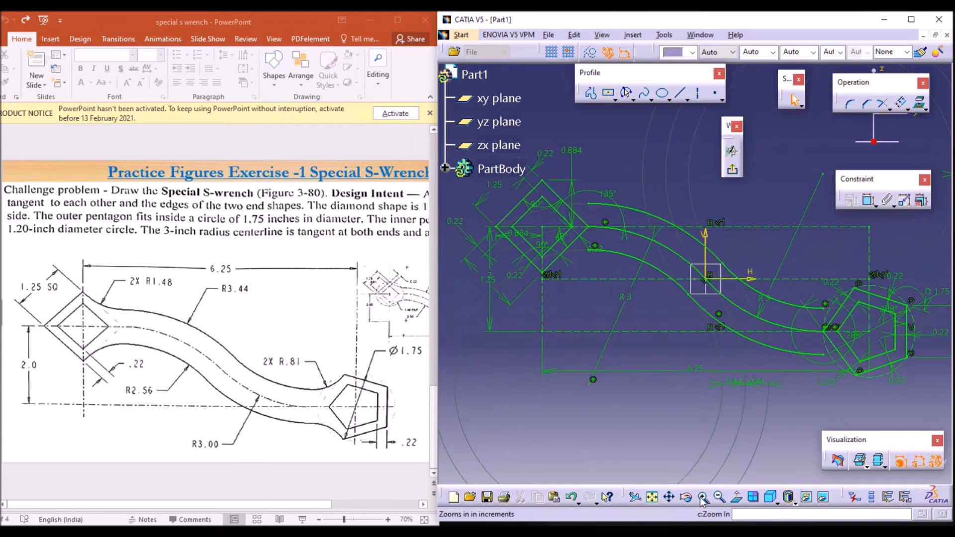
middle_drag(592, 279, 730, 369)
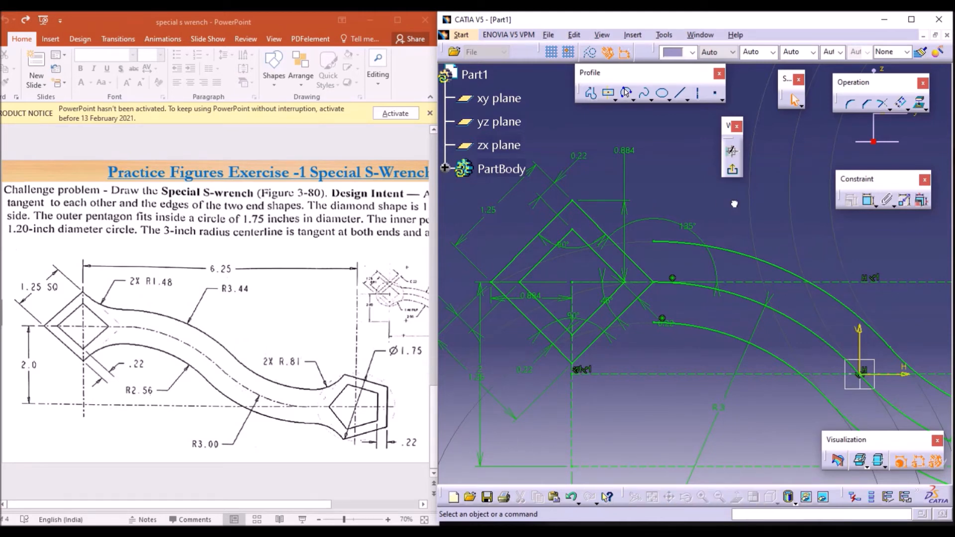
click(851, 106)
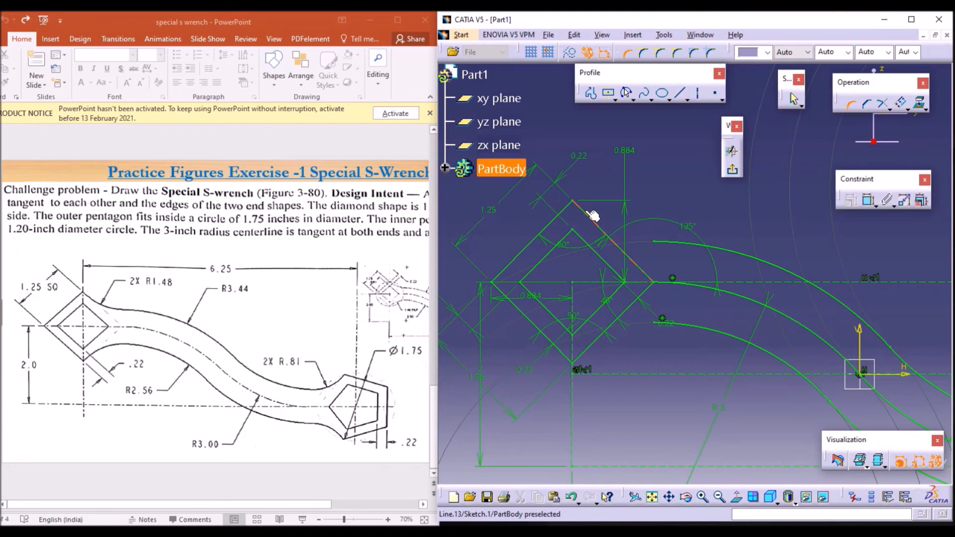
click(593, 215)
click(640, 233)
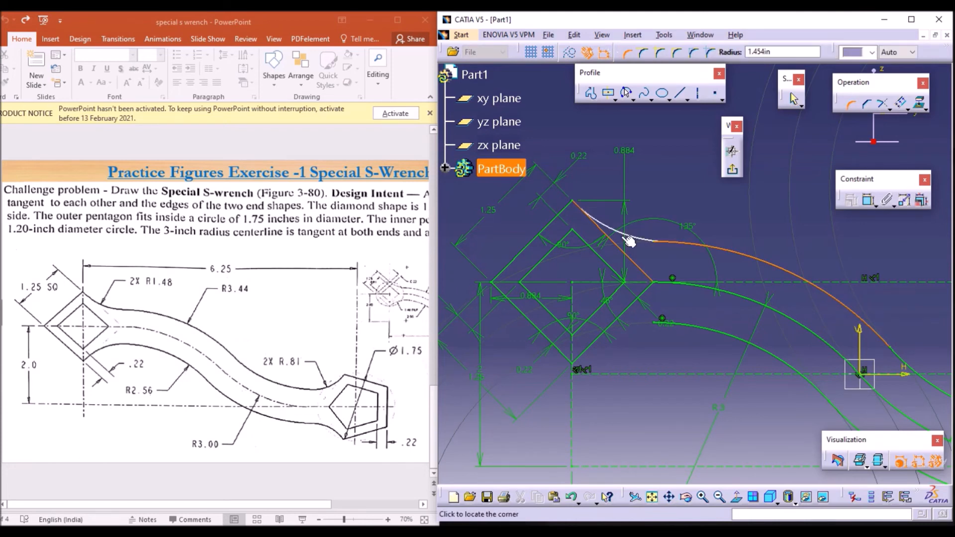
click(629, 241)
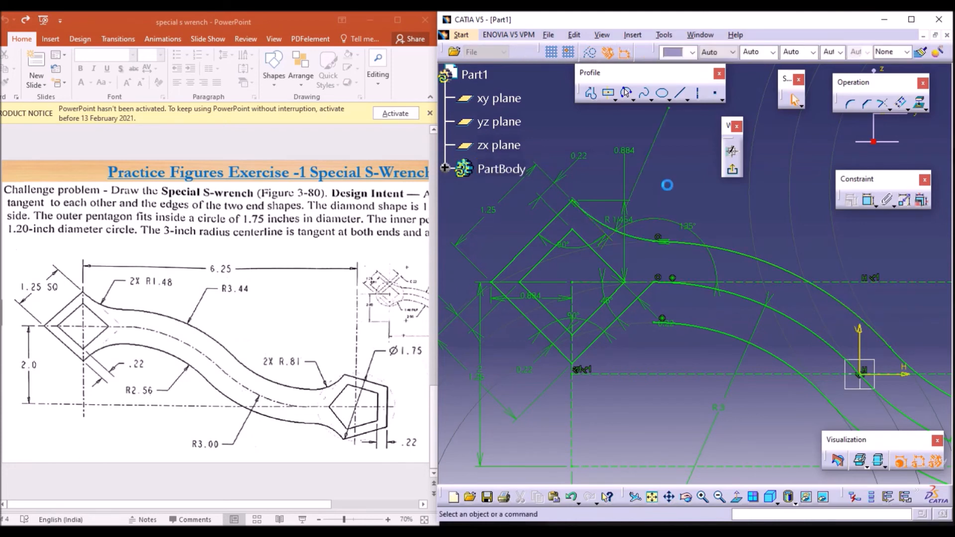
click(615, 220)
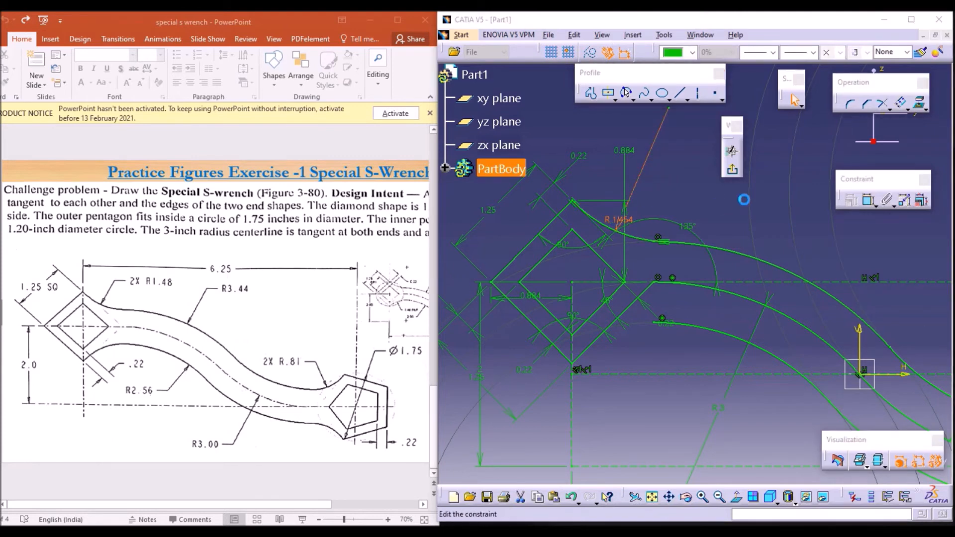
double_click(615, 220)
text(1.48)
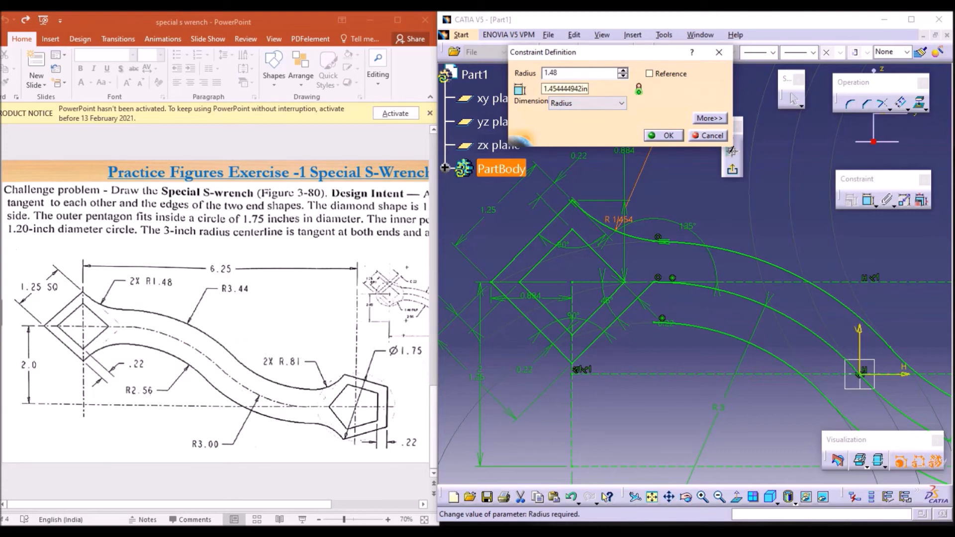
key(Return)
click(691, 165)
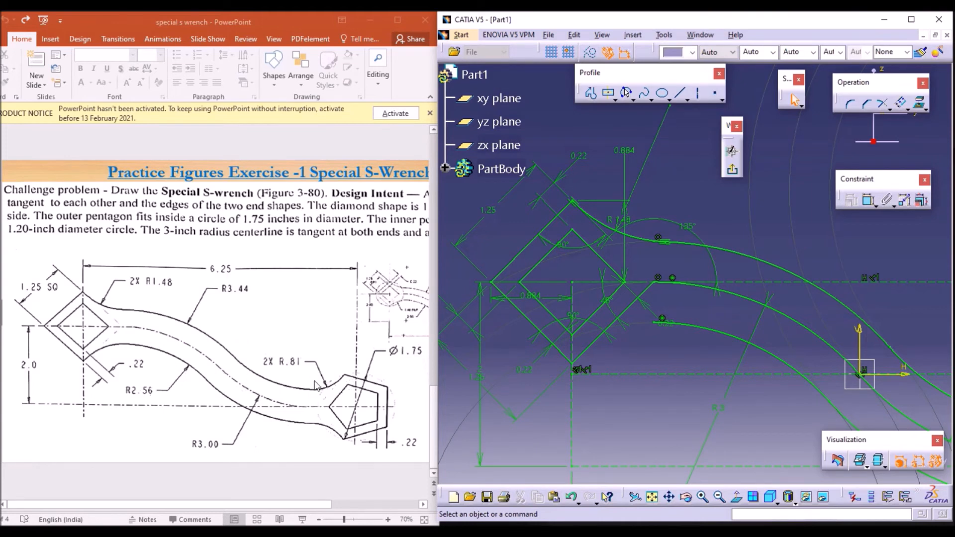
Step: Fillet the corner between the diamond's lower edge and the lower diamond-side offset arc with a 0.81 in radius
click(854, 106)
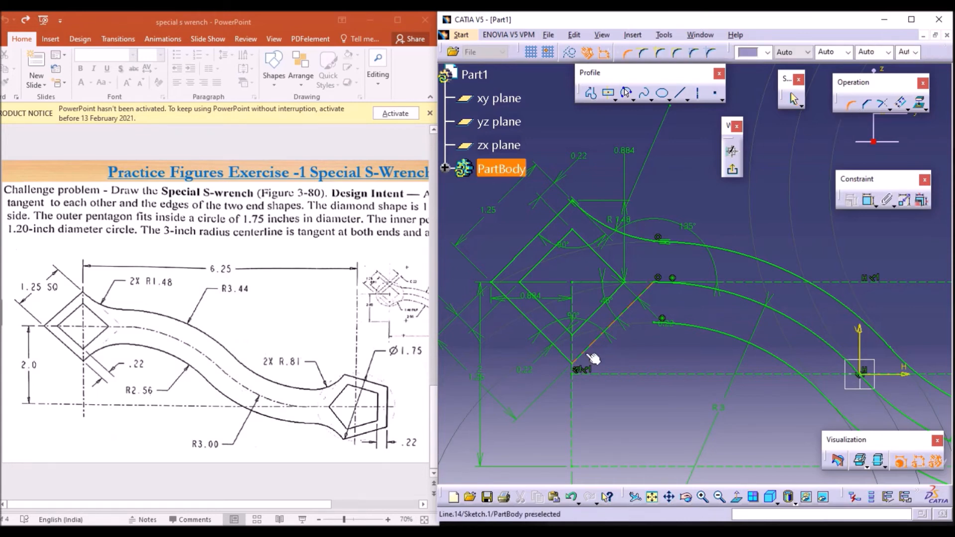
click(593, 358)
click(687, 326)
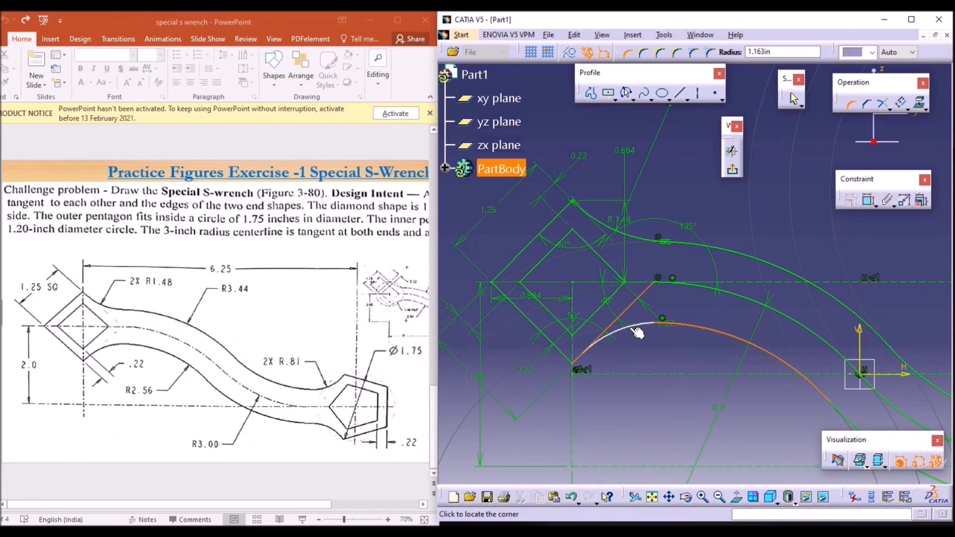
click(637, 330)
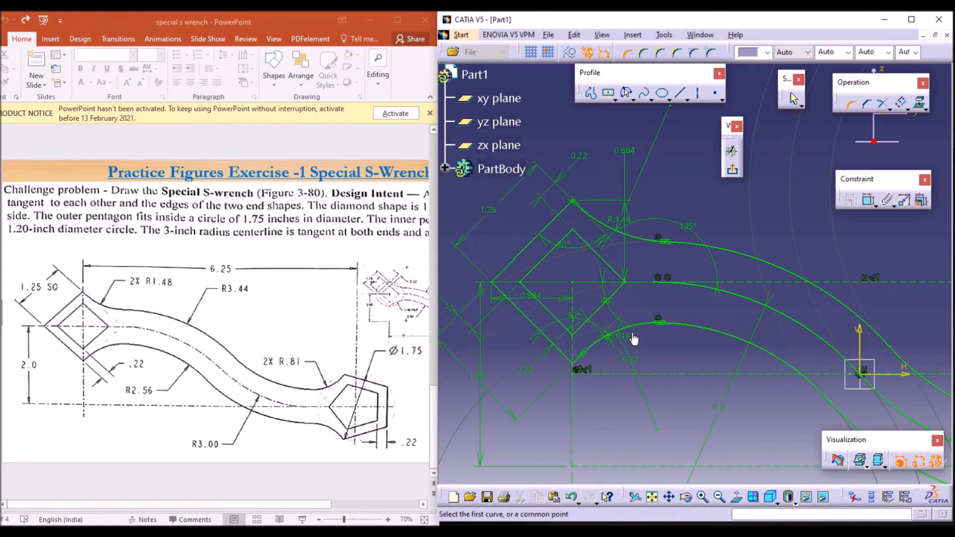
double_click(639, 383)
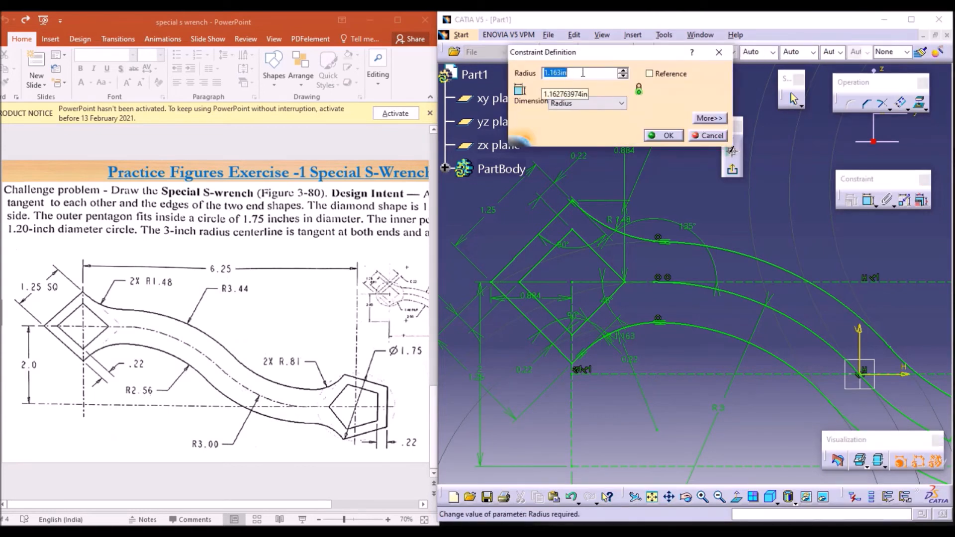
text(0.81)
key(Return)
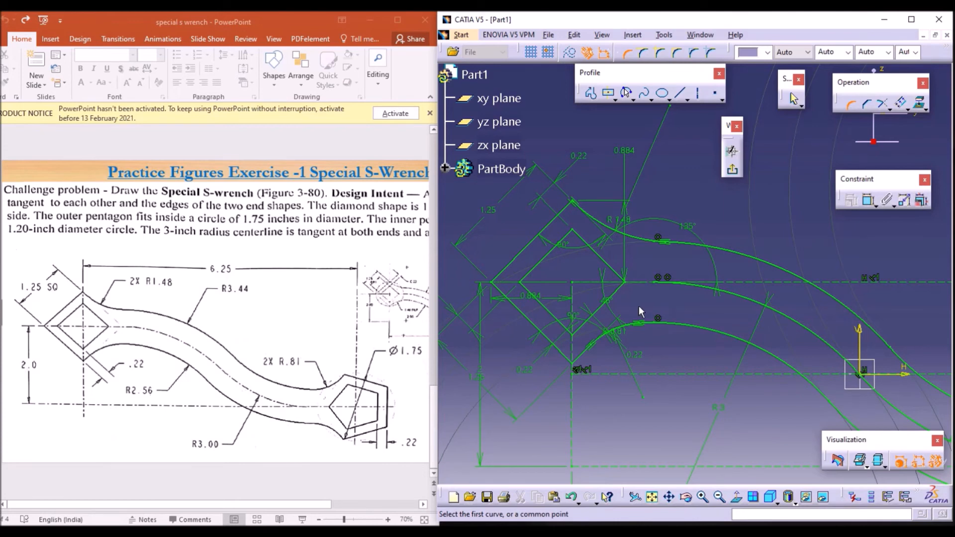
Step: Fillet the corner between the pentagon's upper edge and the upper pentagon-side offset arc with a 0.81 in radius
click(670, 497)
drag(755, 340, 418, 281)
click(670, 498)
mouse_move(735, 373)
mouse_down()
mouse_move(689, 283)
mouse_move(666, 268)
mouse_move(659, 276)
mouse_up()
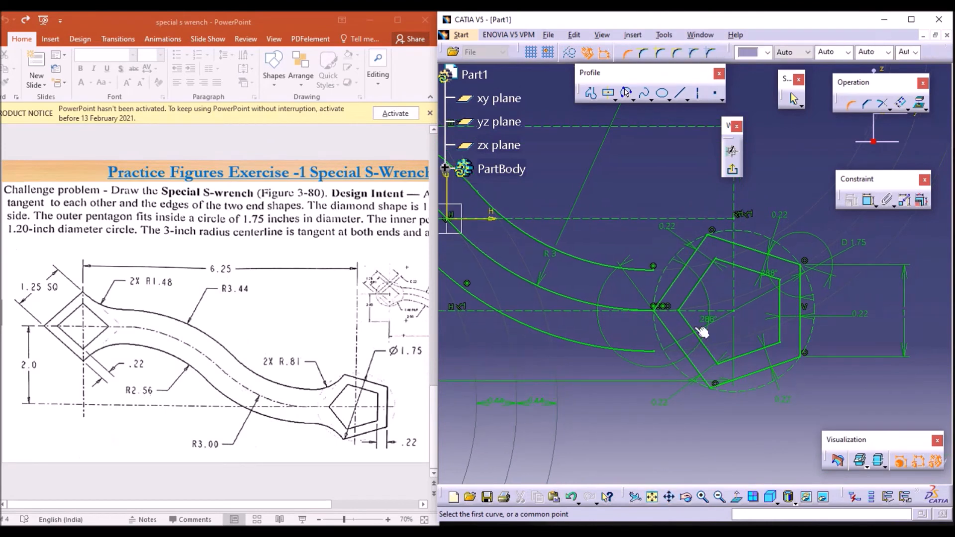
click(853, 106)
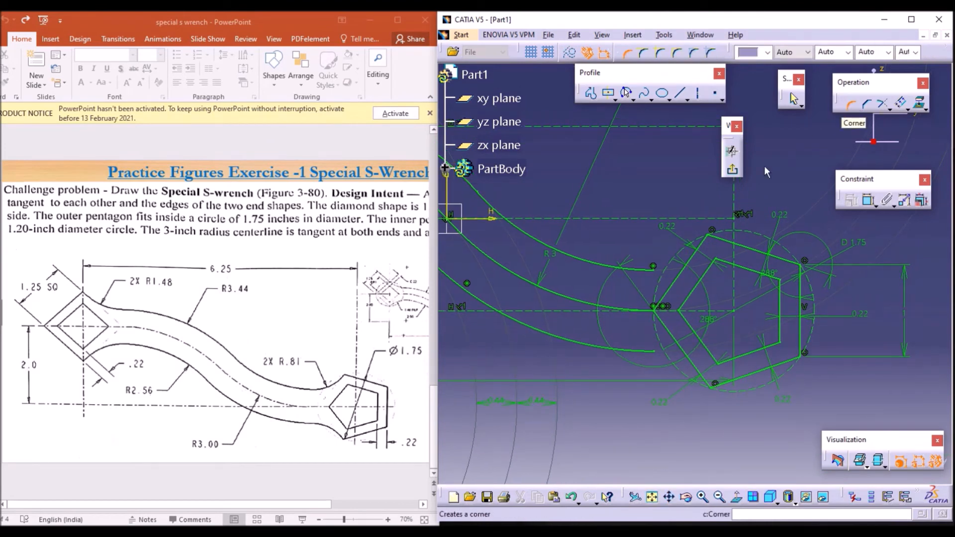
click(694, 254)
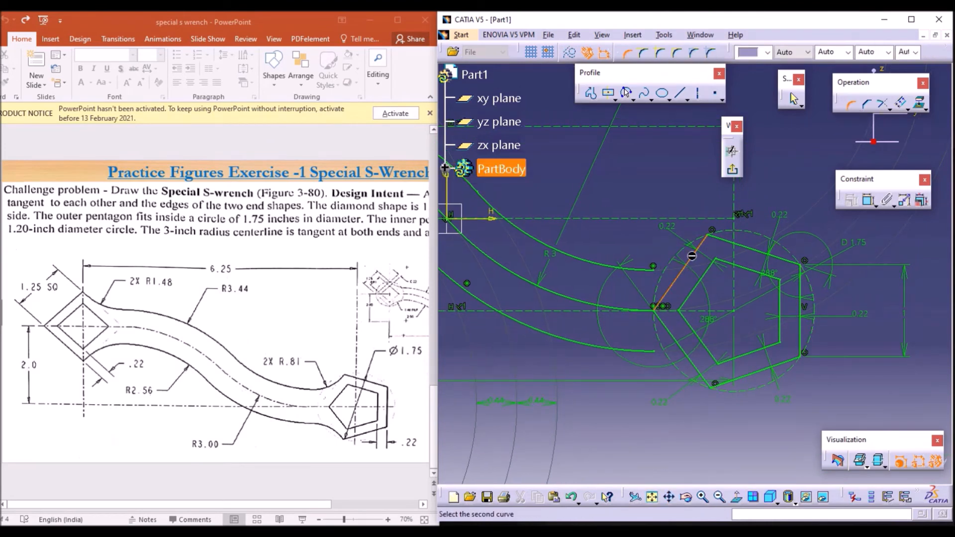
click(646, 271)
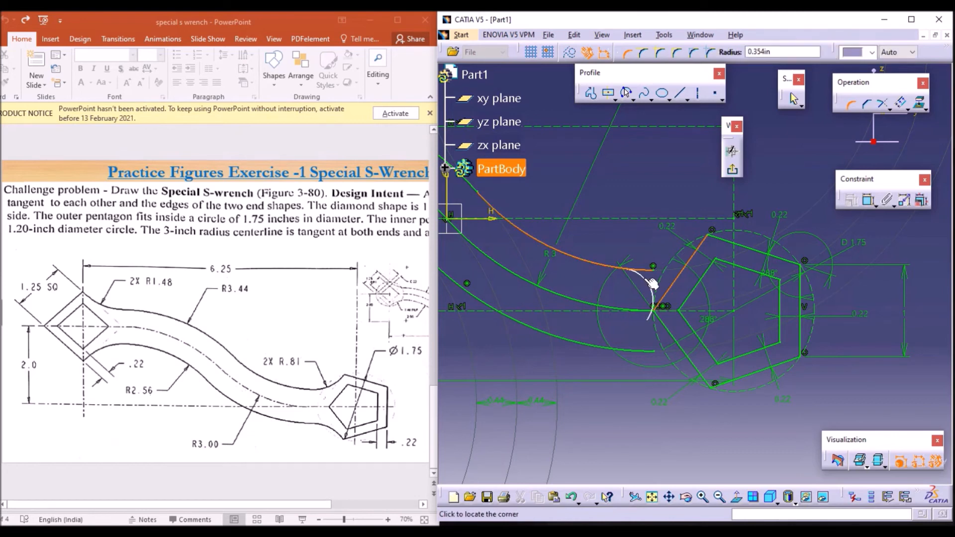
click(668, 273)
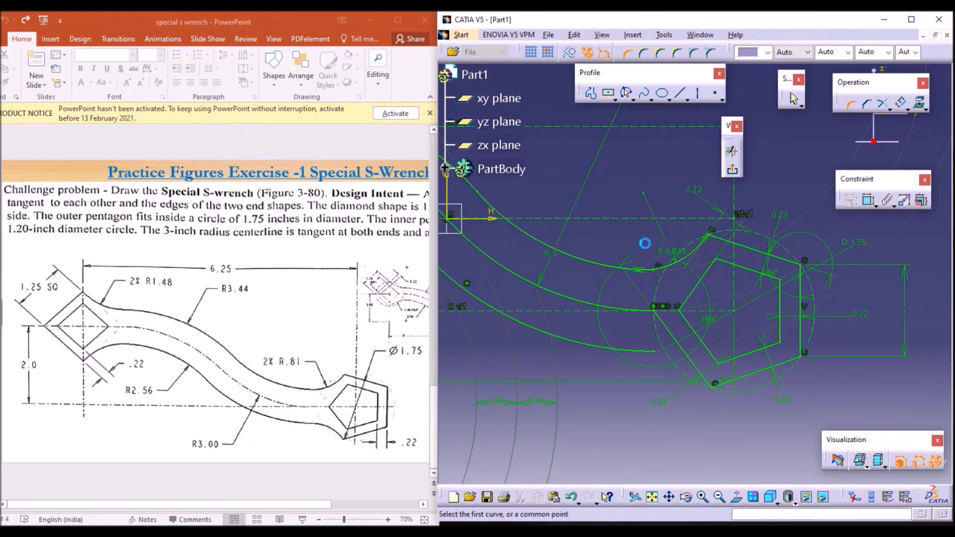
double_click(664, 256)
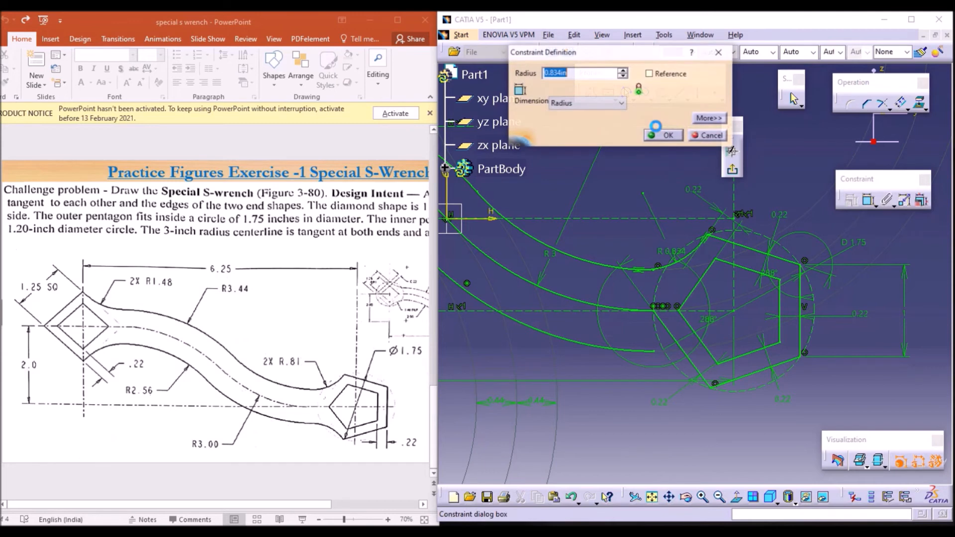
text(0.81)
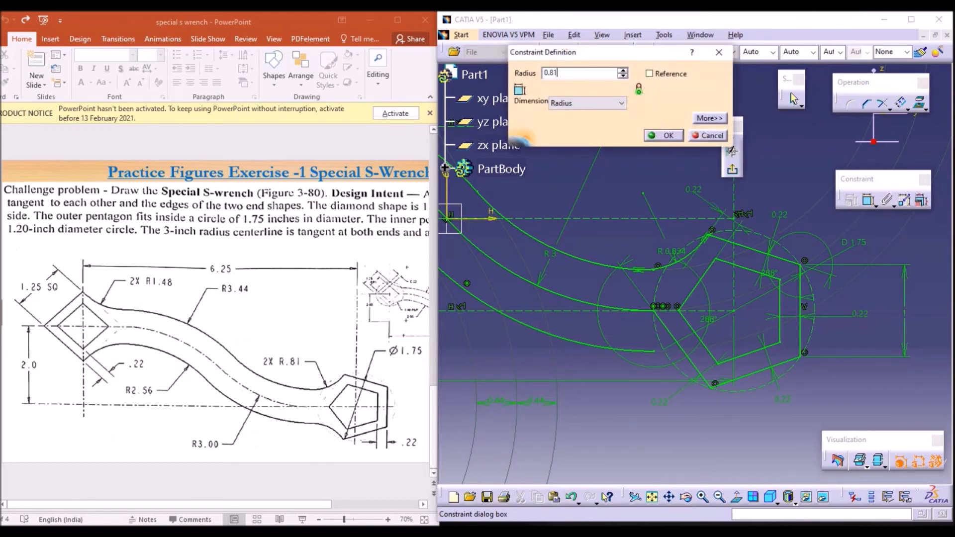
key(Return)
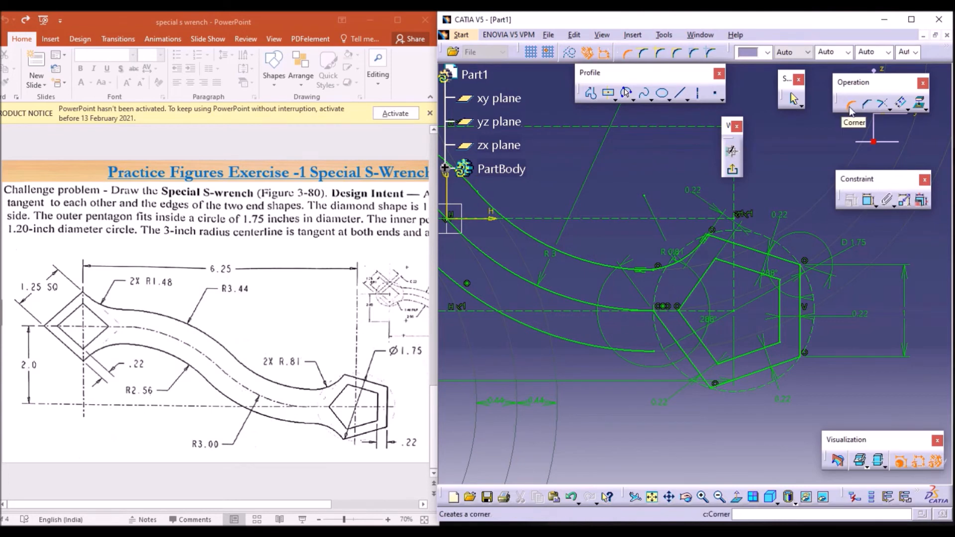
Step: Fillet the corner between the pentagon's lower edge and the lower pentagon-side offset arc with a 0.81 in radius
click(697, 370)
click(653, 356)
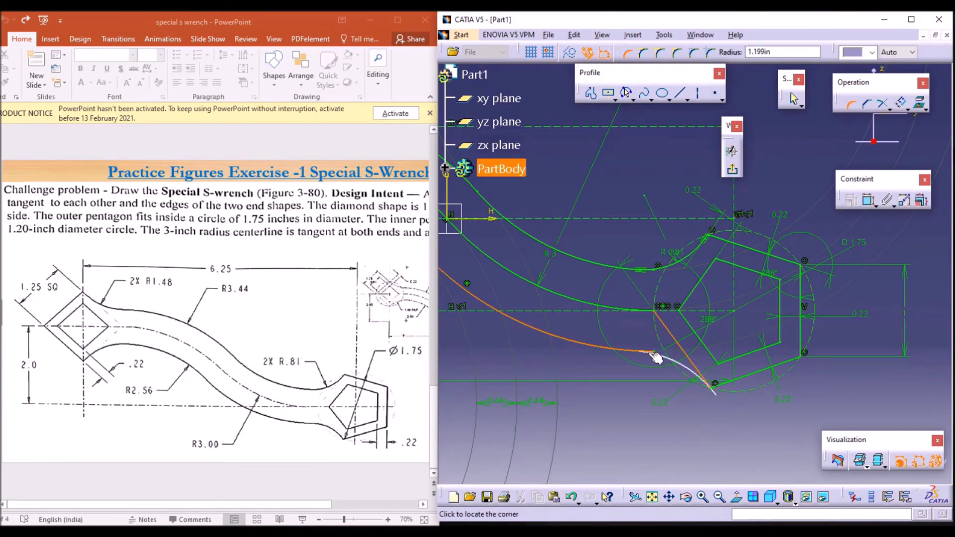
click(676, 358)
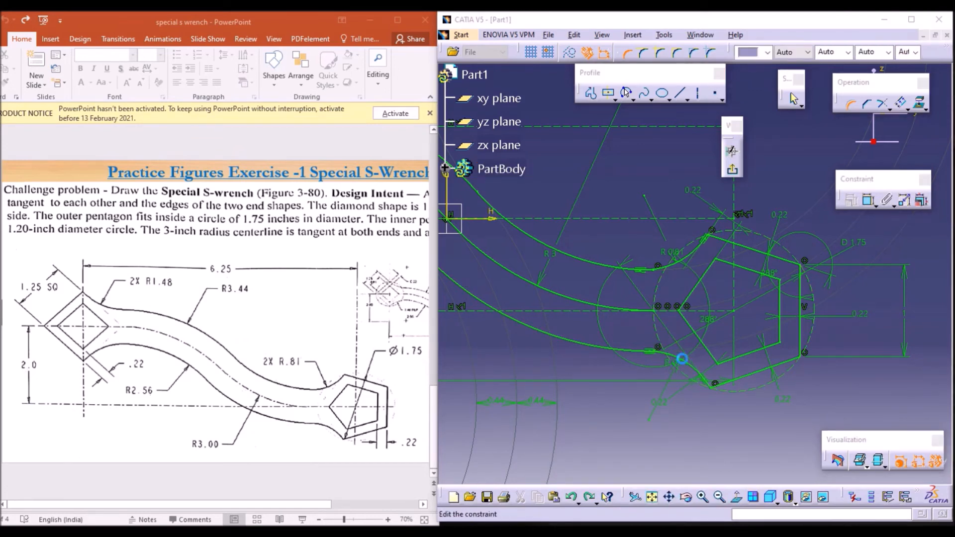
double_click(681, 359)
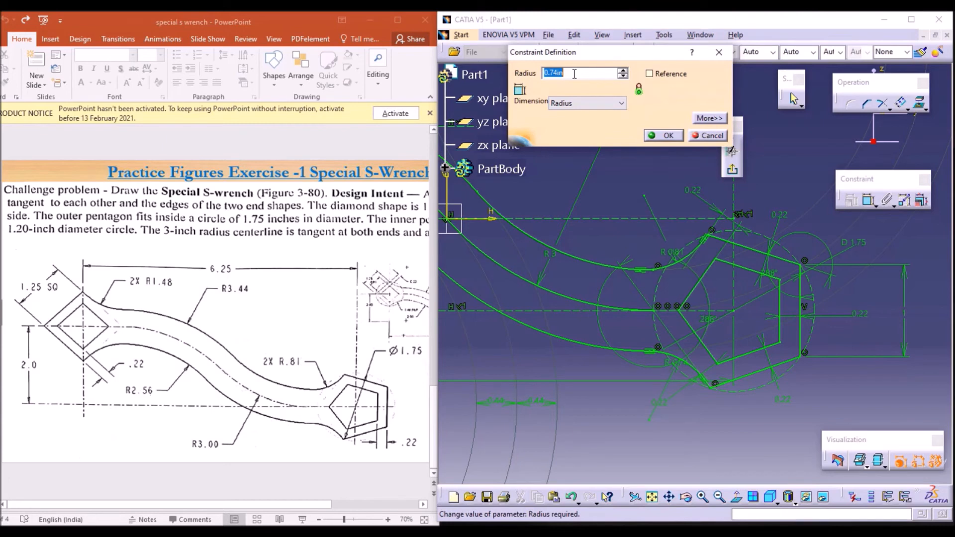
text(0.81)
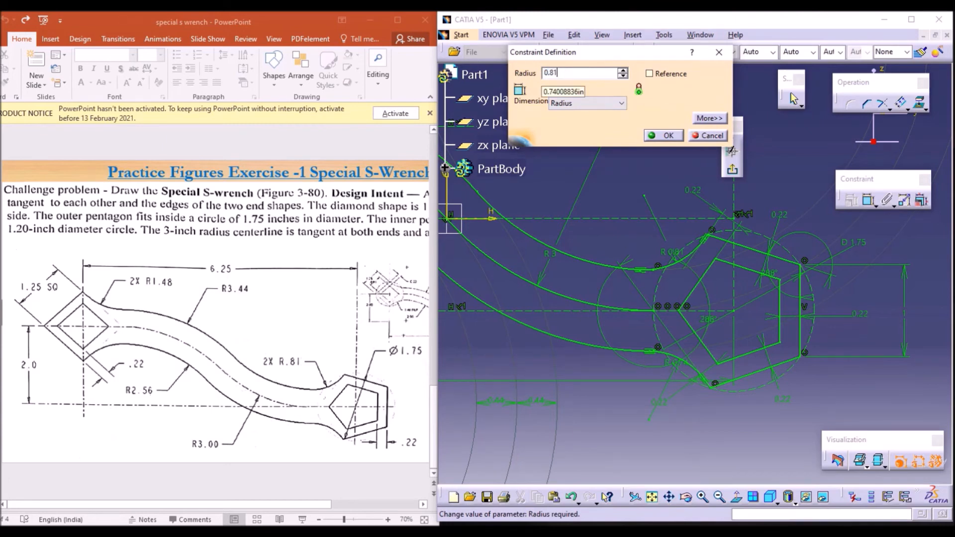
key(Return)
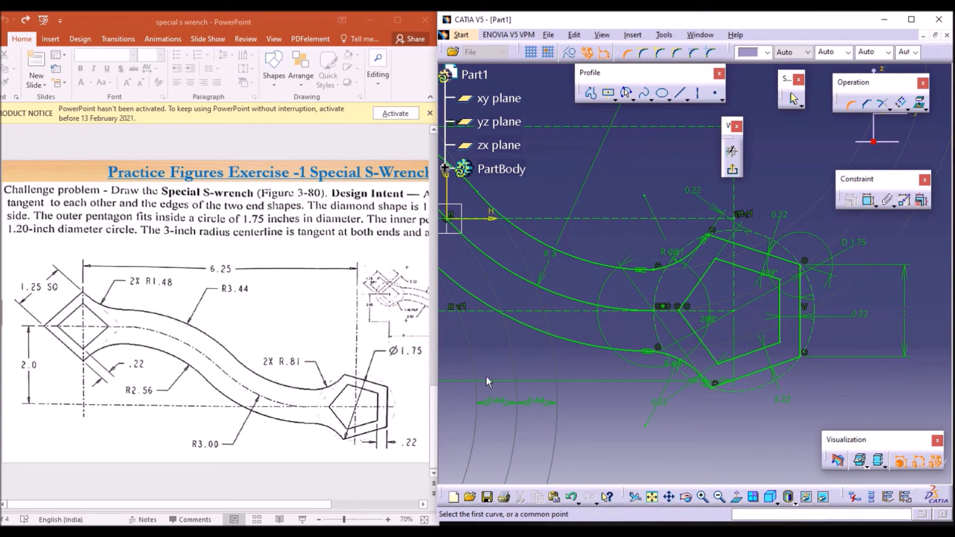
Step: Set the radius of the fillet at the diamond's lower corner to 1.48 in
click(671, 501)
drag(521, 338, 917, 348)
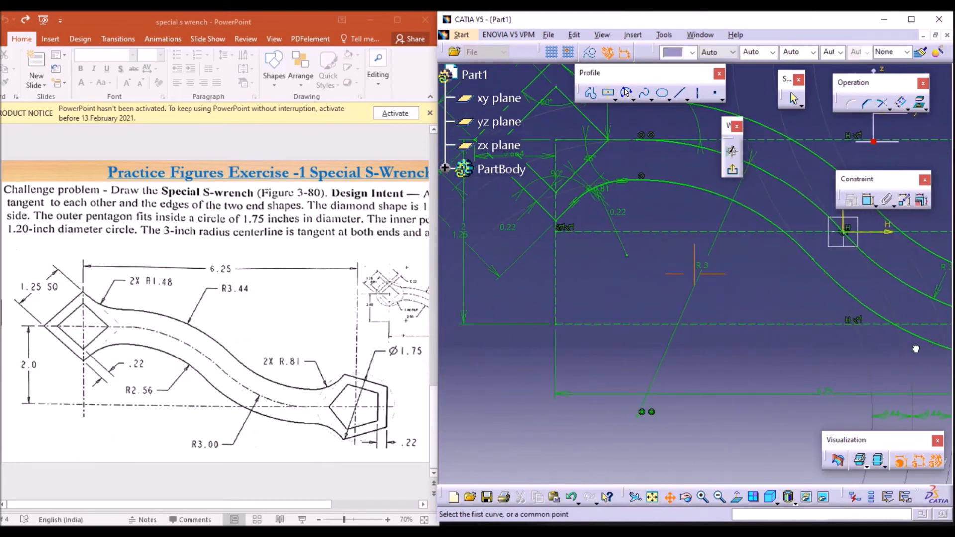
click(670, 499)
drag(617, 305, 877, 460)
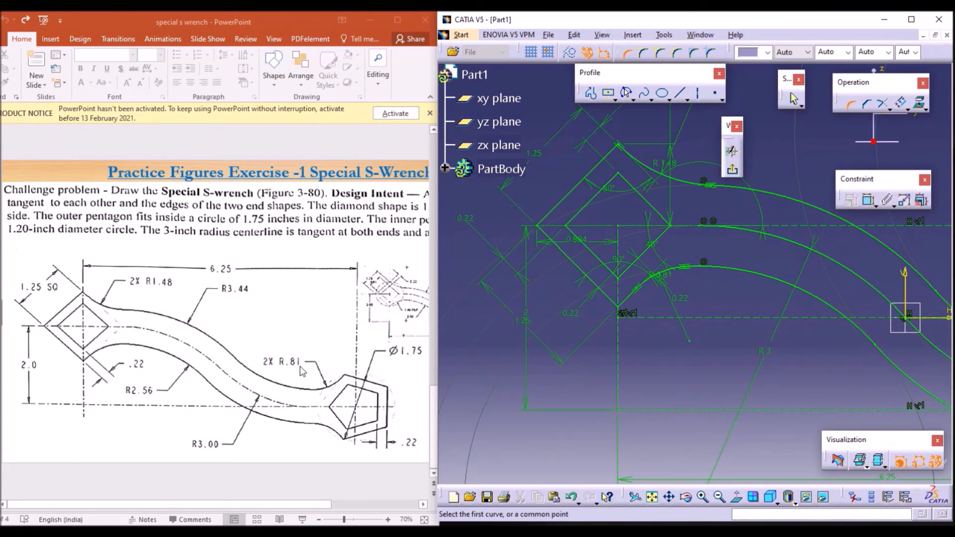
double_click(674, 311)
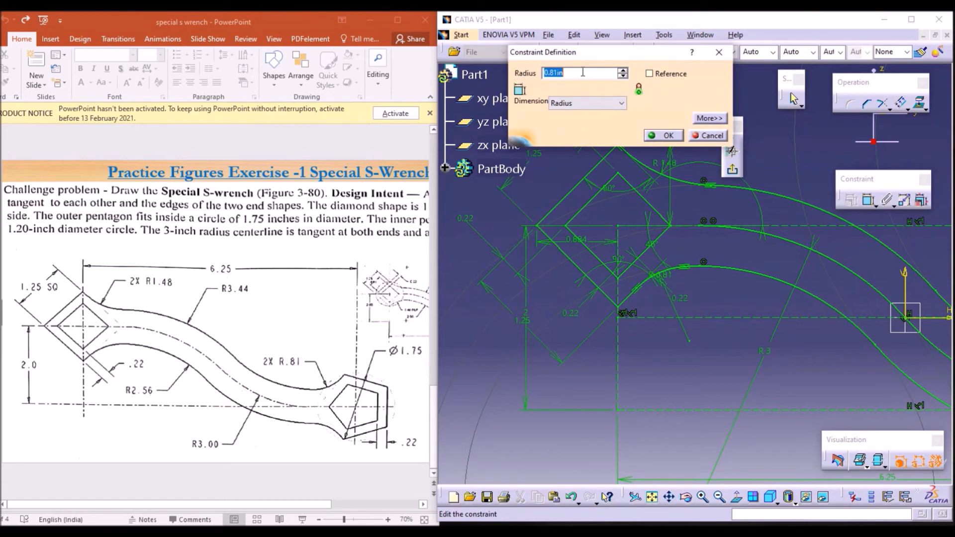
text(1.48)
key(Return)
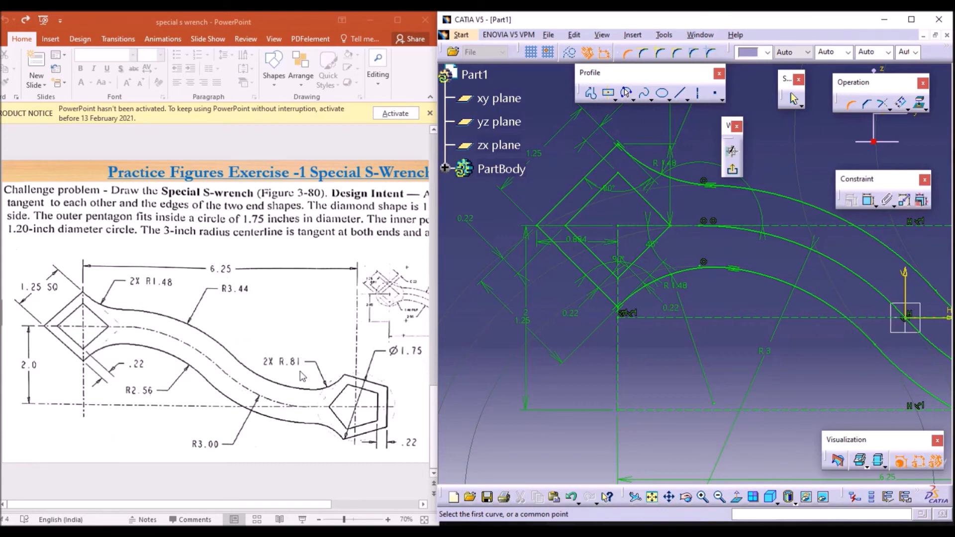
Step: Hide the dimensional constraints and view the whole wrench profile
click(653, 498)
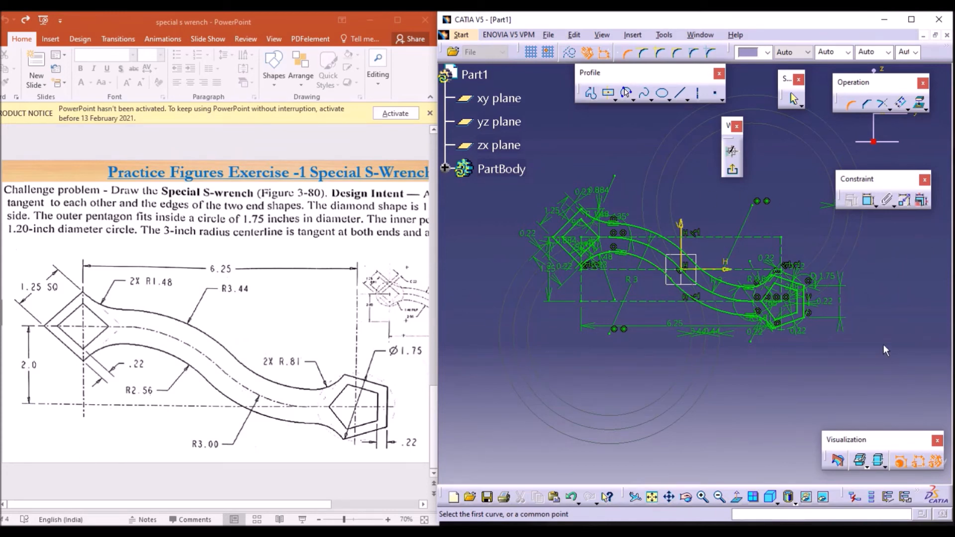
click(919, 463)
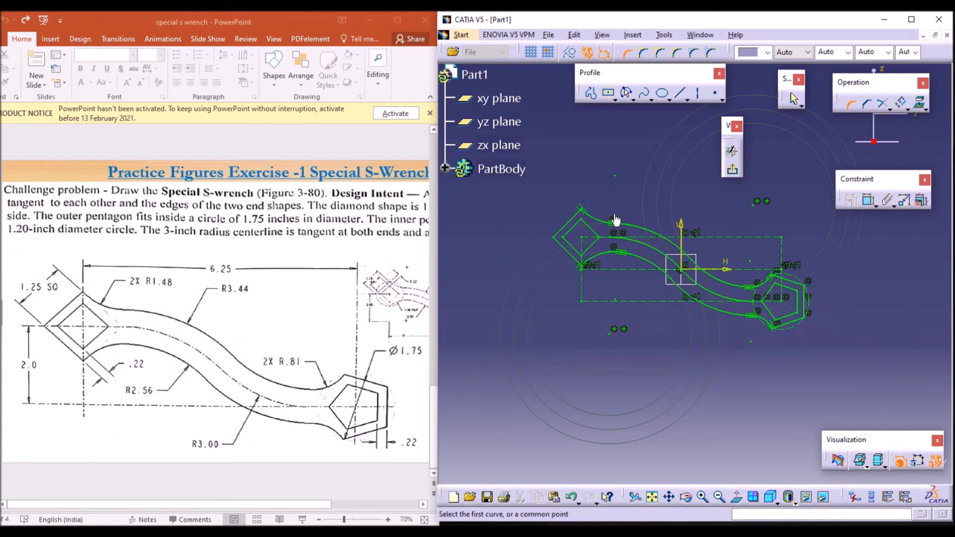
click(702, 497)
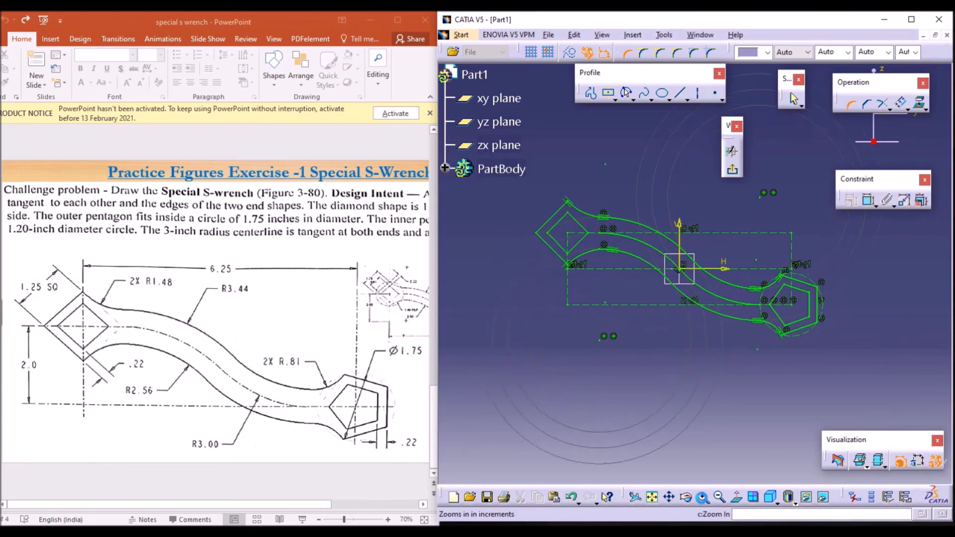
click(702, 497)
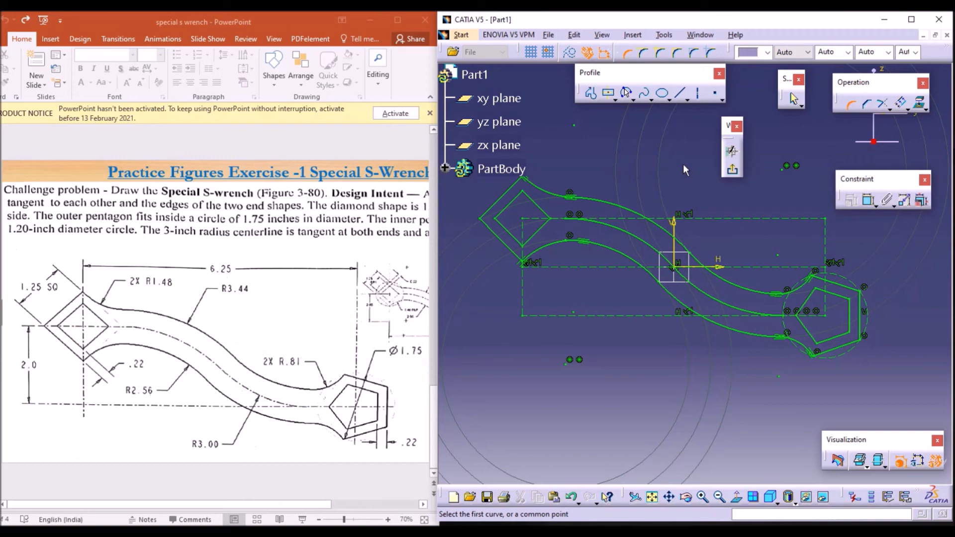
Step: Convert the two 3 in centreline arcs into construction elements
click(849, 110)
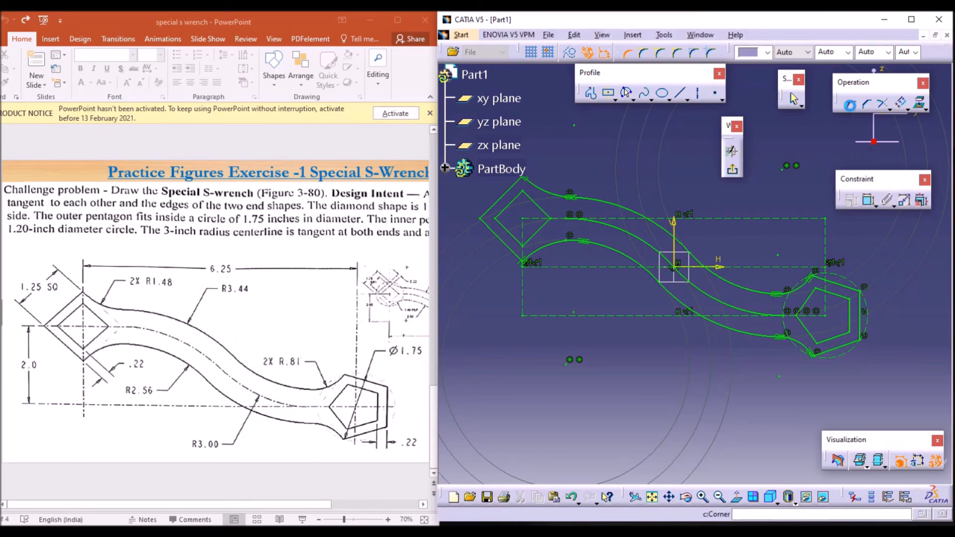
click(626, 232)
ctrl+click(734, 310)
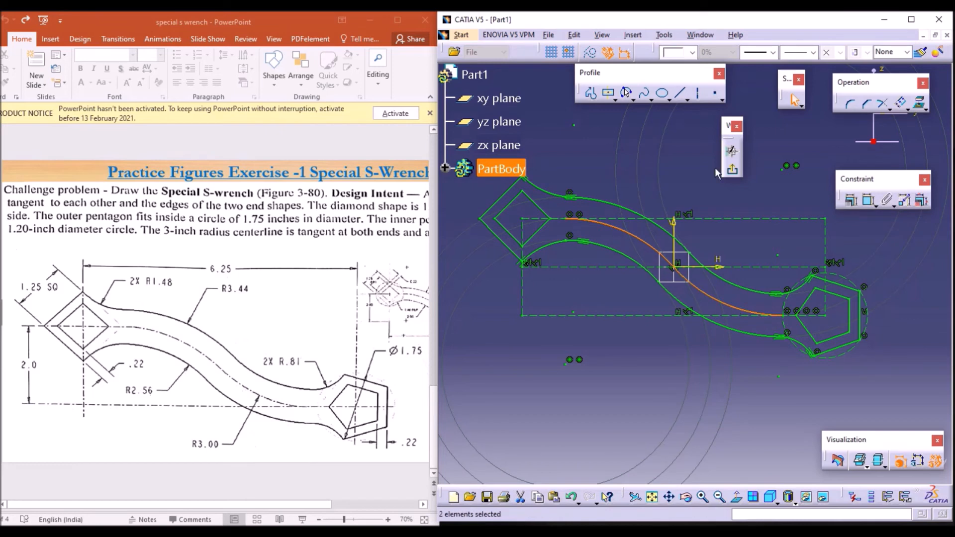
click(590, 55)
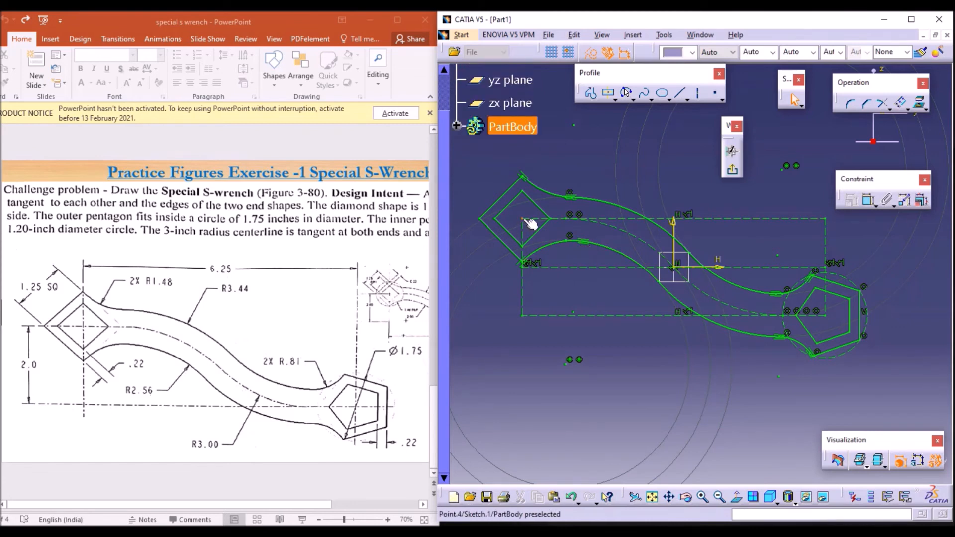
click(592, 95)
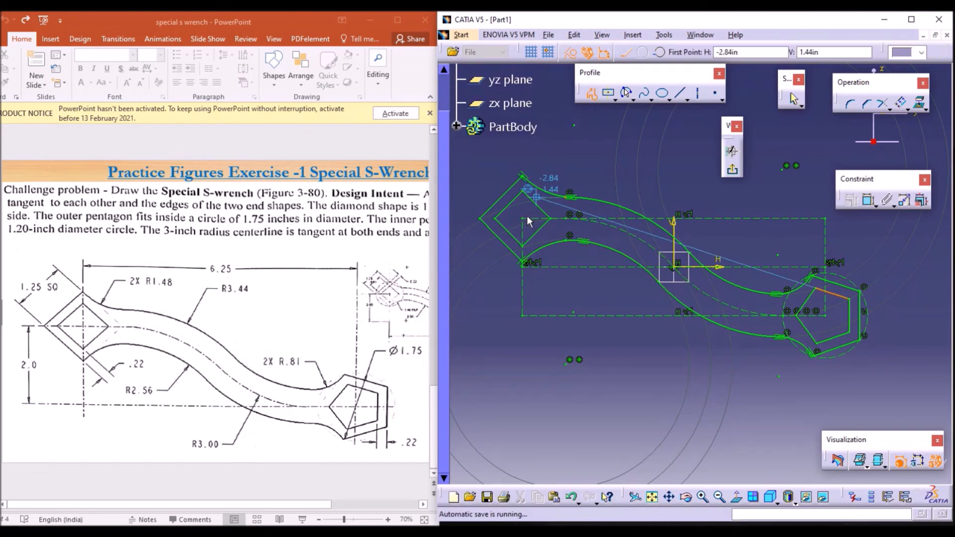
click(526, 223)
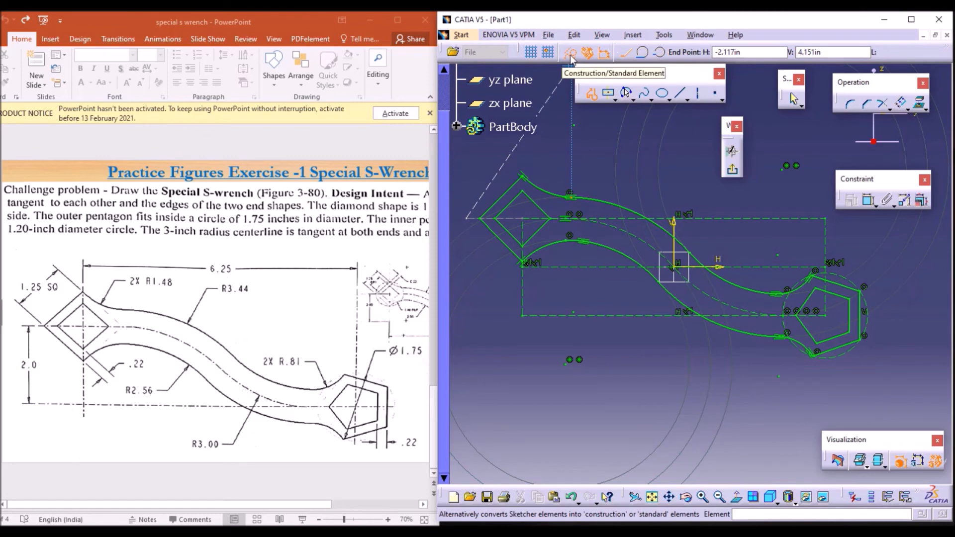
key(Escape)
Step: Draw a vertical line from the diamond's centre straight up past its upper corner
click(590, 92)
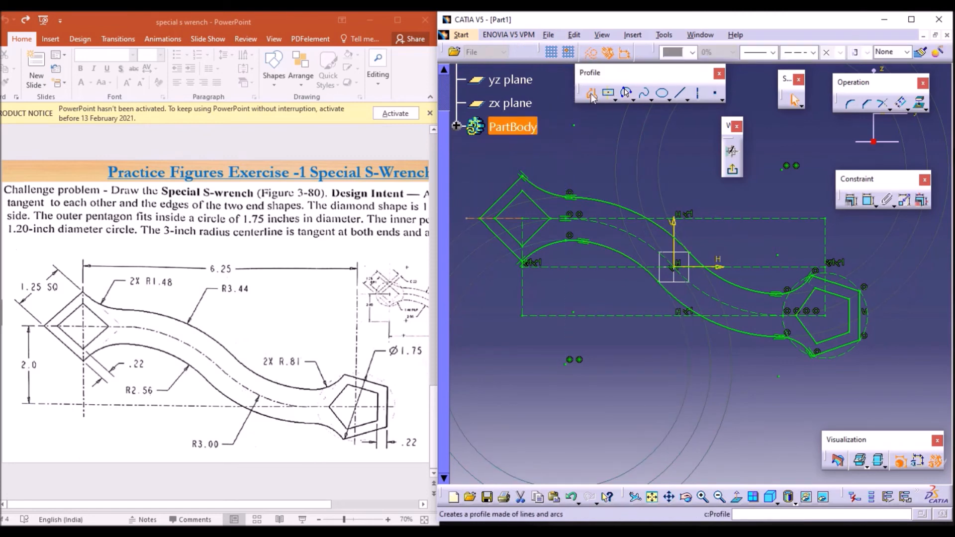
click(522, 217)
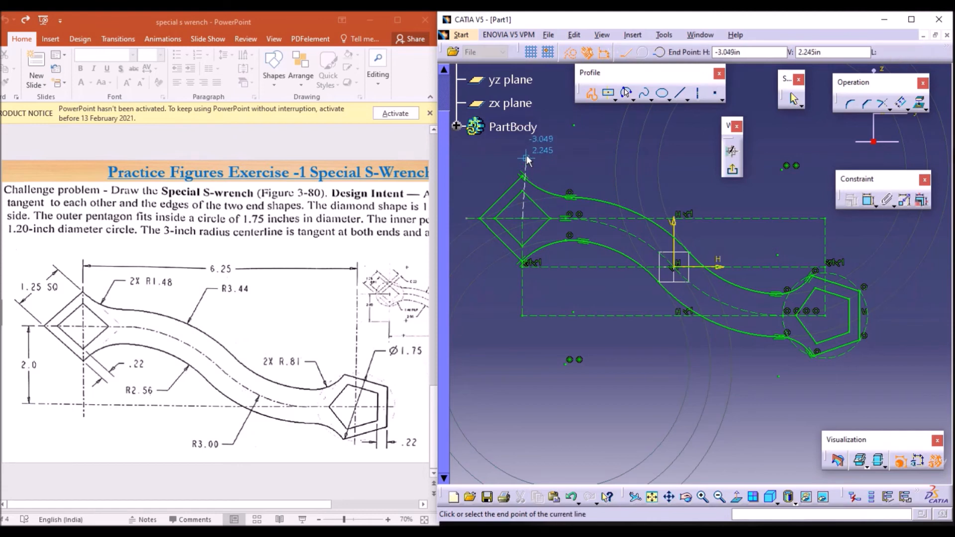
double_click(521, 155)
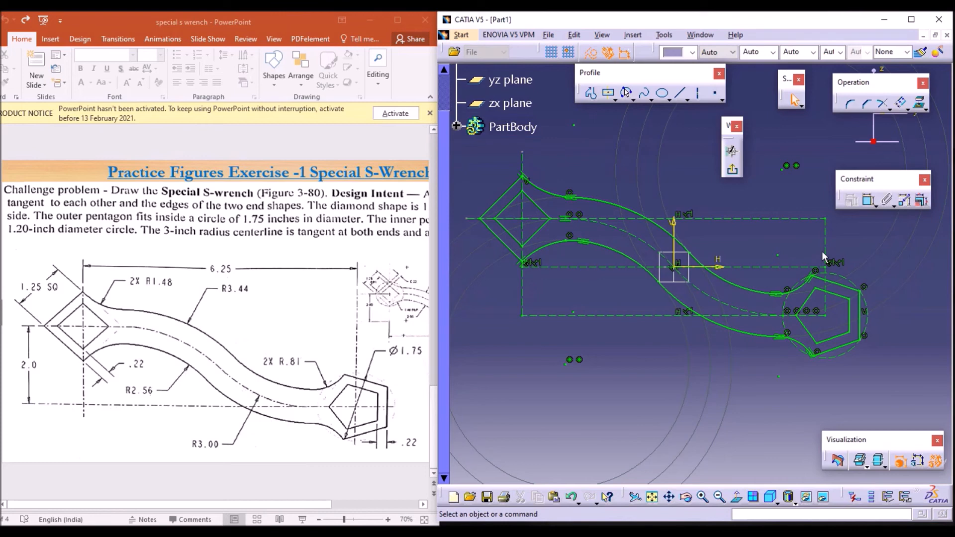
Step: Draw a horizontal line to the right and a vertical line downward from the pentagon's centre
click(591, 92)
click(829, 318)
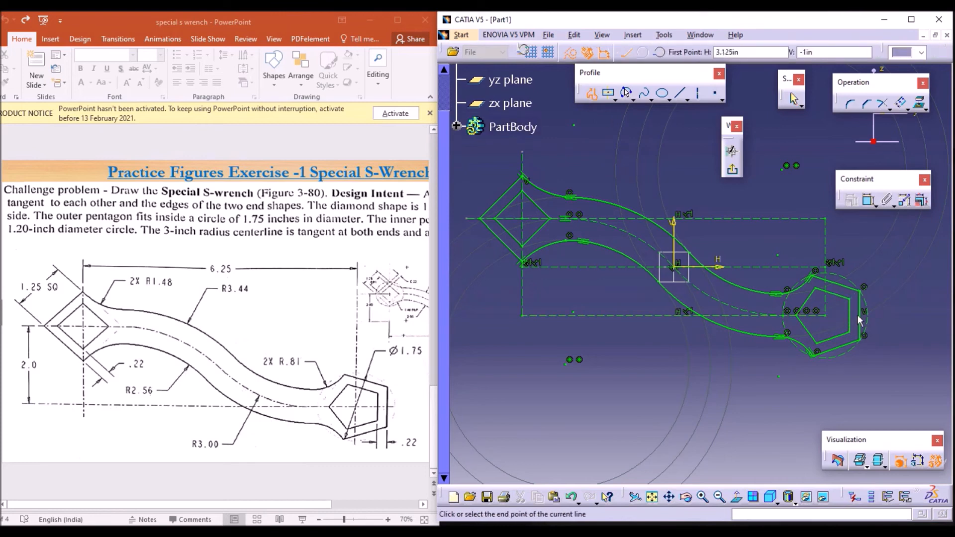
click(895, 315)
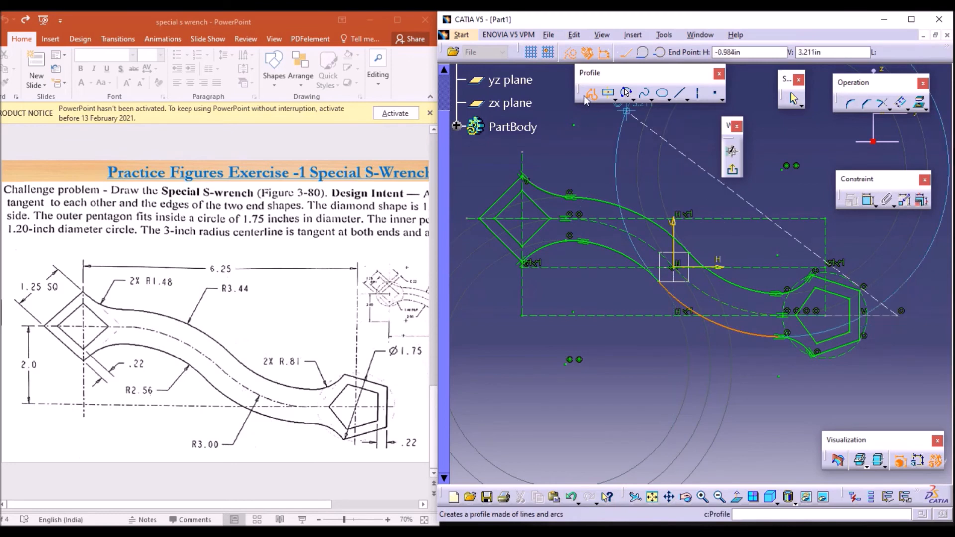
click(590, 95)
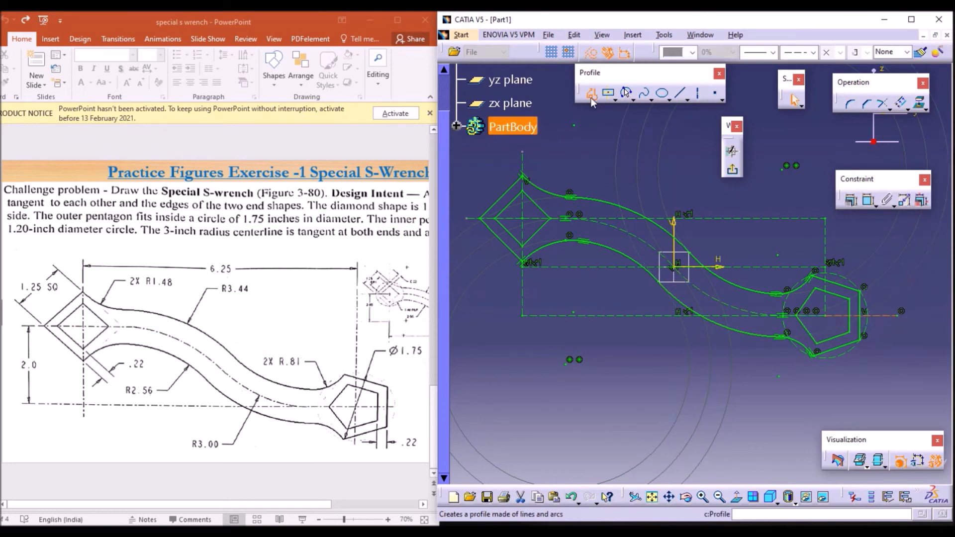
click(825, 316)
click(826, 391)
key(Escape)
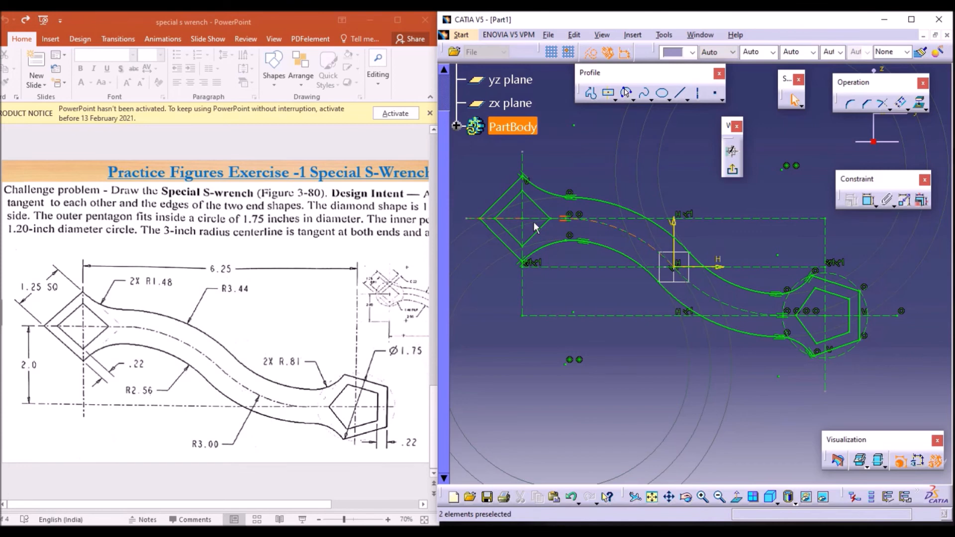
Step: Show the dimensional constraints, then exit the sketcher workbench back to the part
click(918, 461)
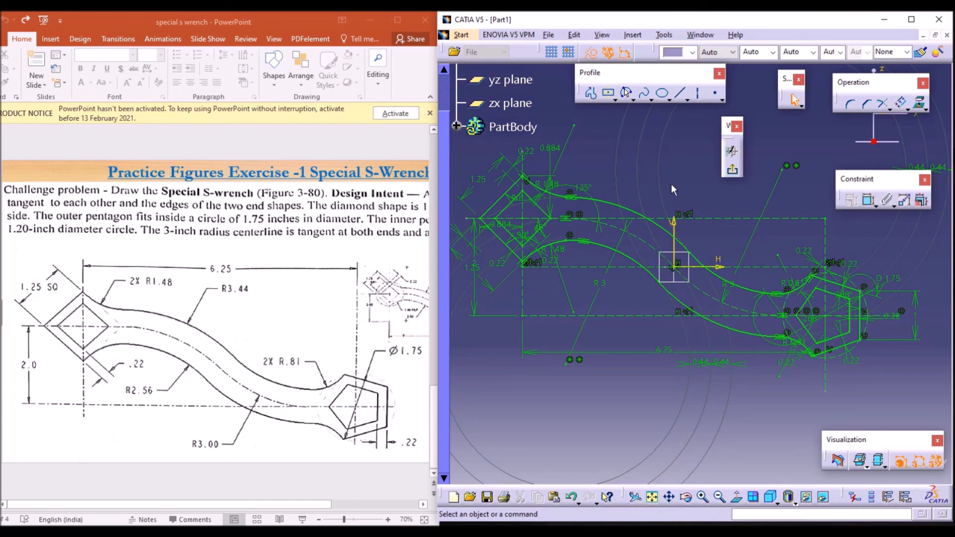
drag(730, 132, 750, 117)
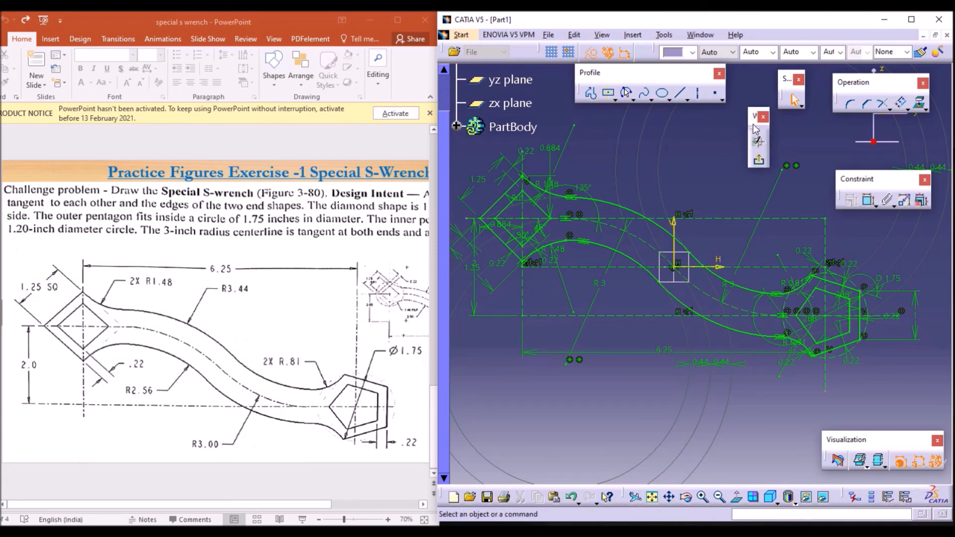
click(760, 160)
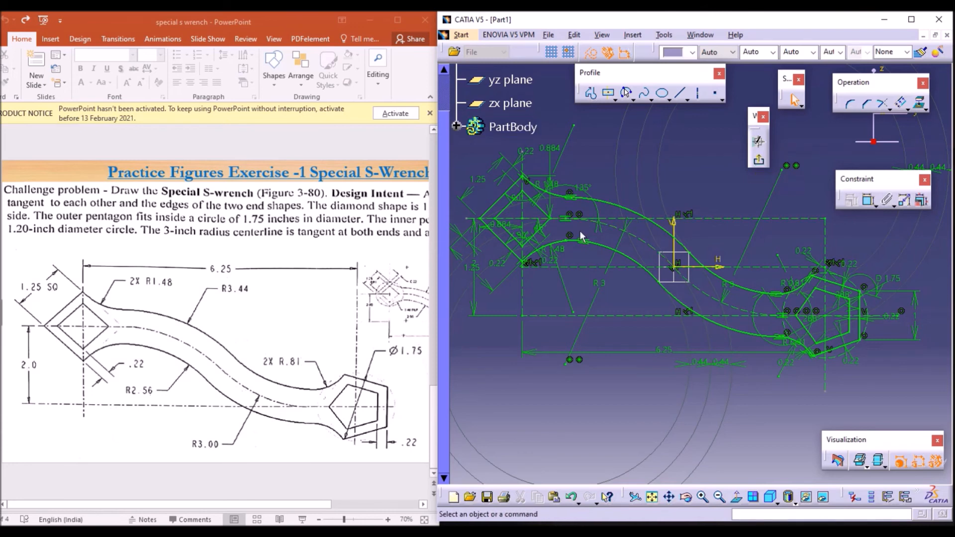
click(759, 163)
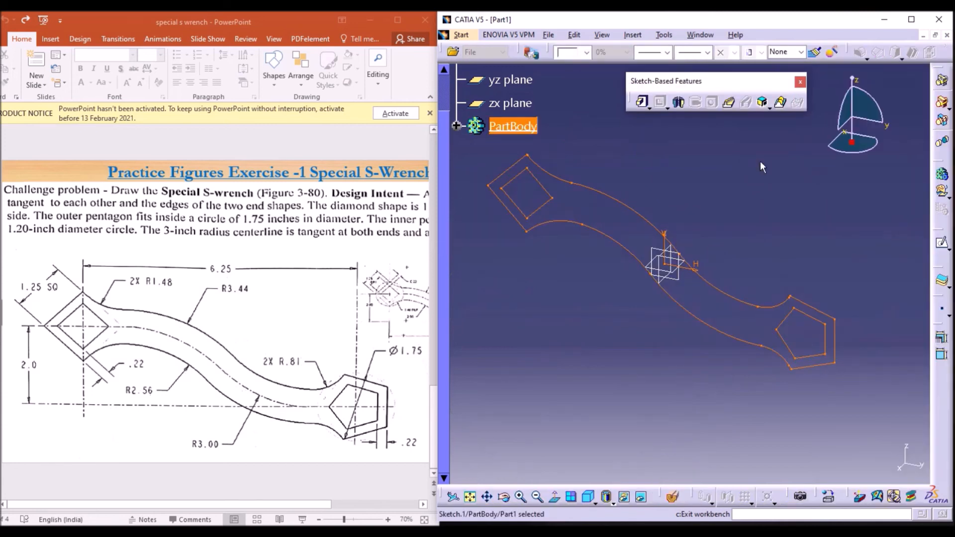
click(760, 160)
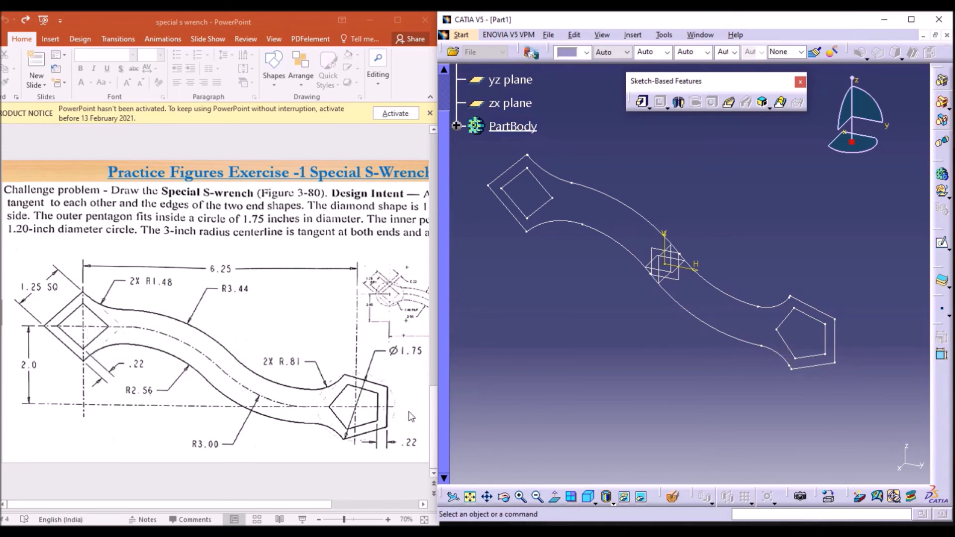
Step: Expand PartBody in the specification tree, briefly reopen Sketch.1 and exit the sketcher again
click(456, 127)
double_click(648, 227)
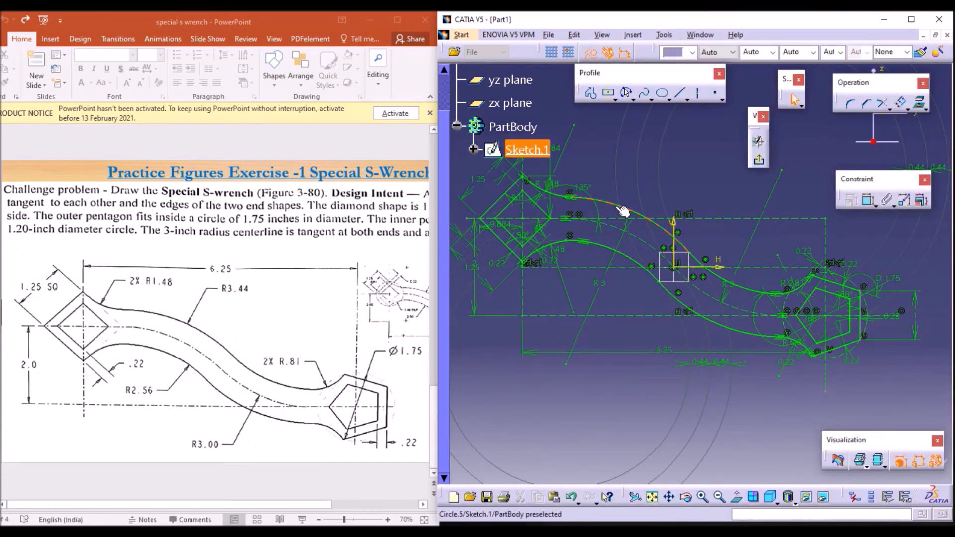
click(761, 160)
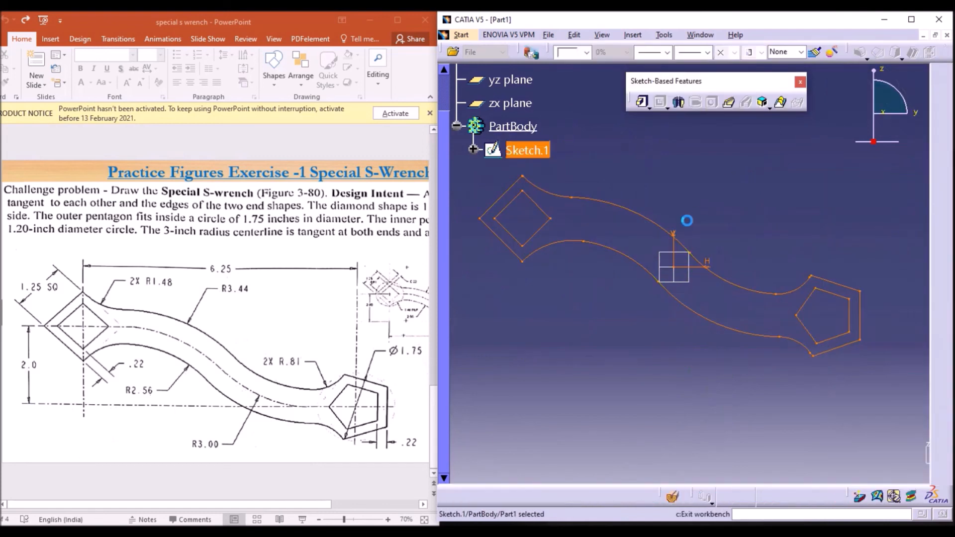
click(617, 207)
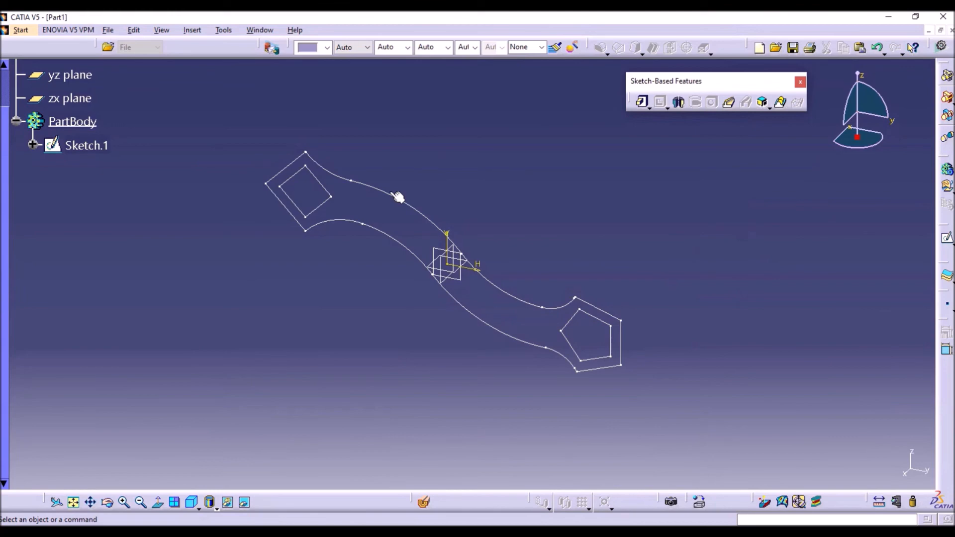
scroll(279, 252, up, 1)
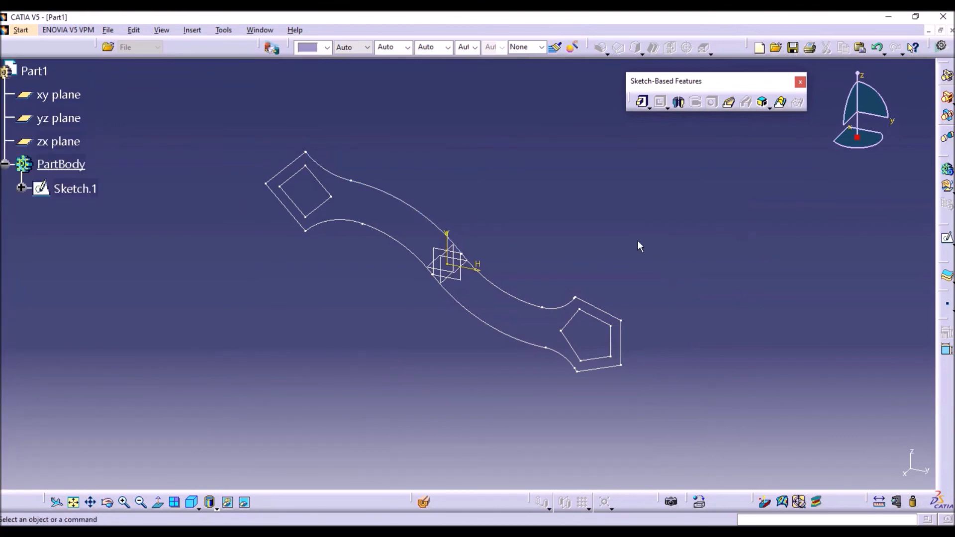
Step: Start Save As for the part and browse to the Data (D:) drive
click(108, 30)
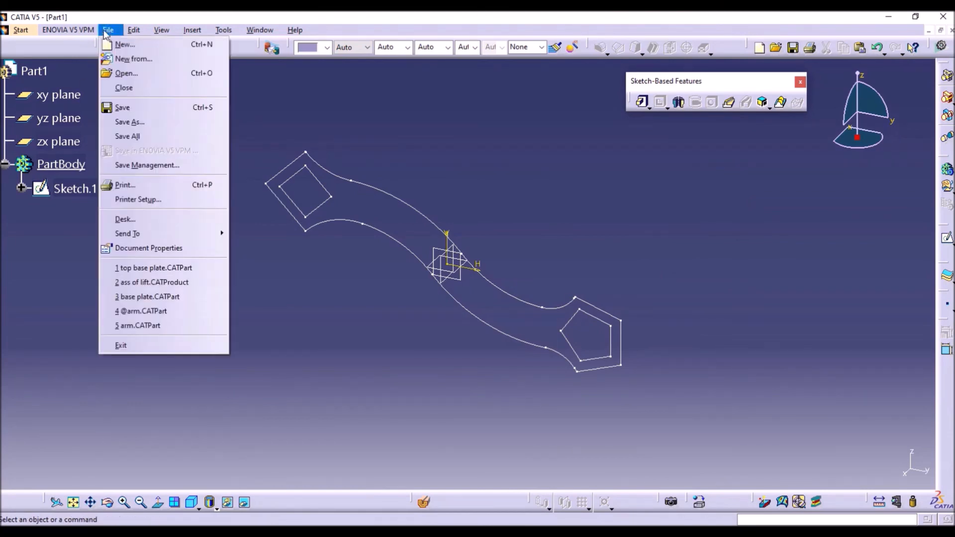
click(149, 122)
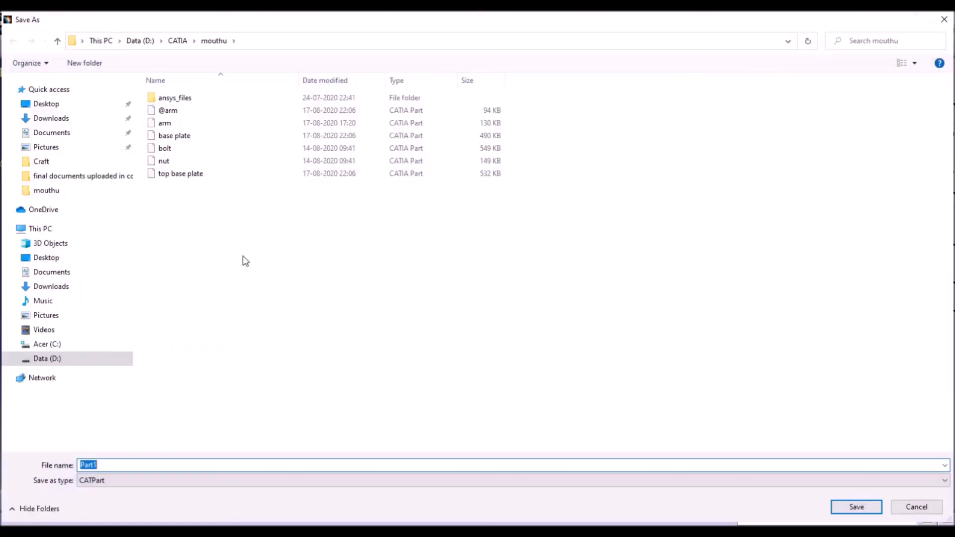
click(50, 104)
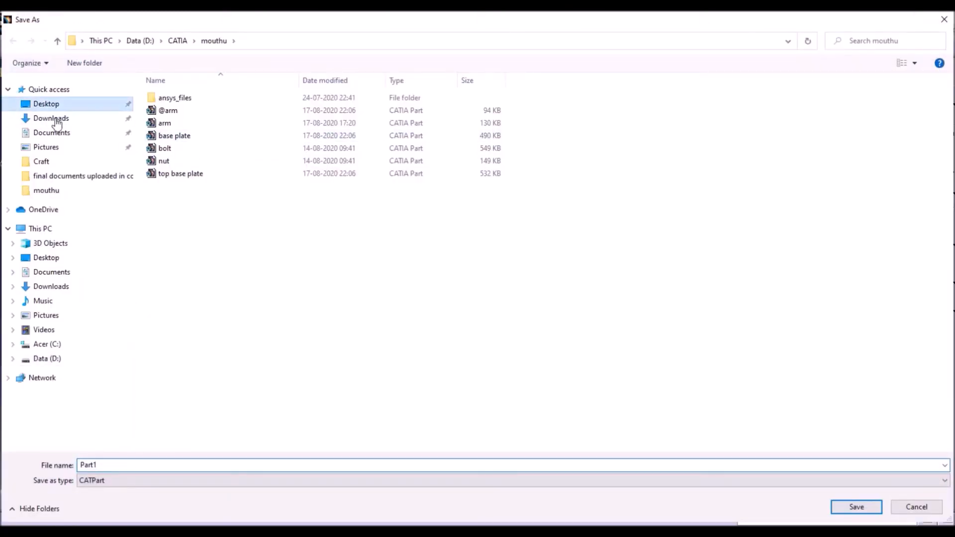
click(58, 134)
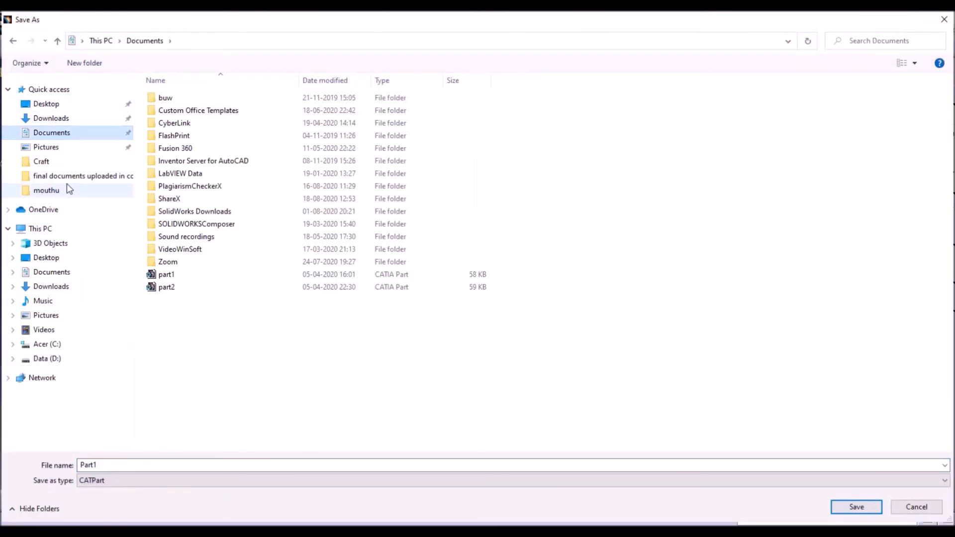
click(71, 233)
double_click(372, 191)
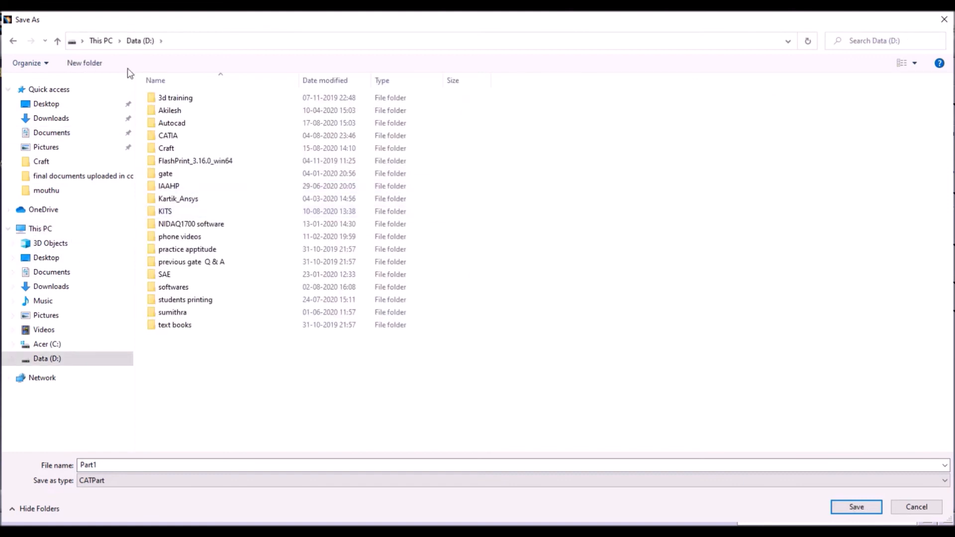
Step: Create a new folder named exercise on Data (D:) and open it
click(85, 63)
text(e)
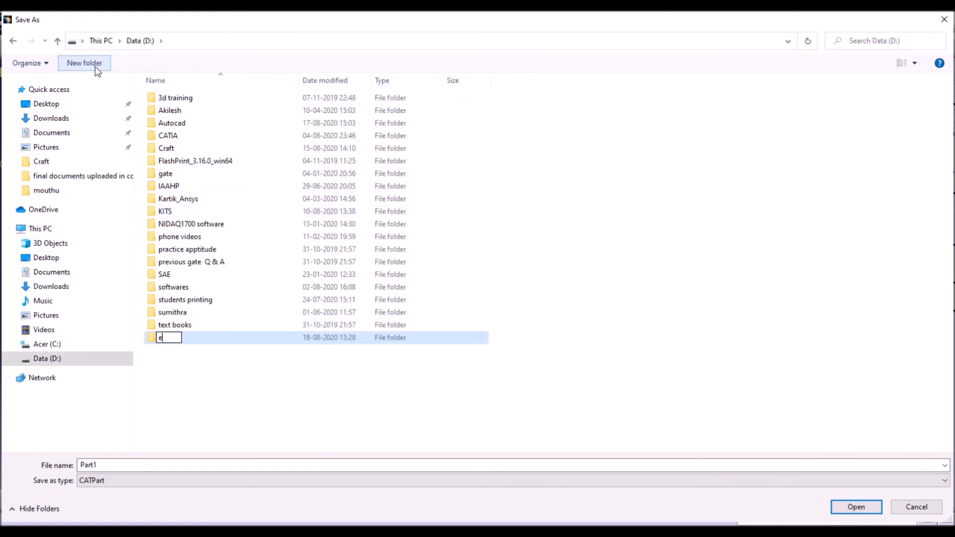
text(eeryse)
key(BackSpace)
key(BackSpace)
key(BackSpace)
text(cise)
key(Return)
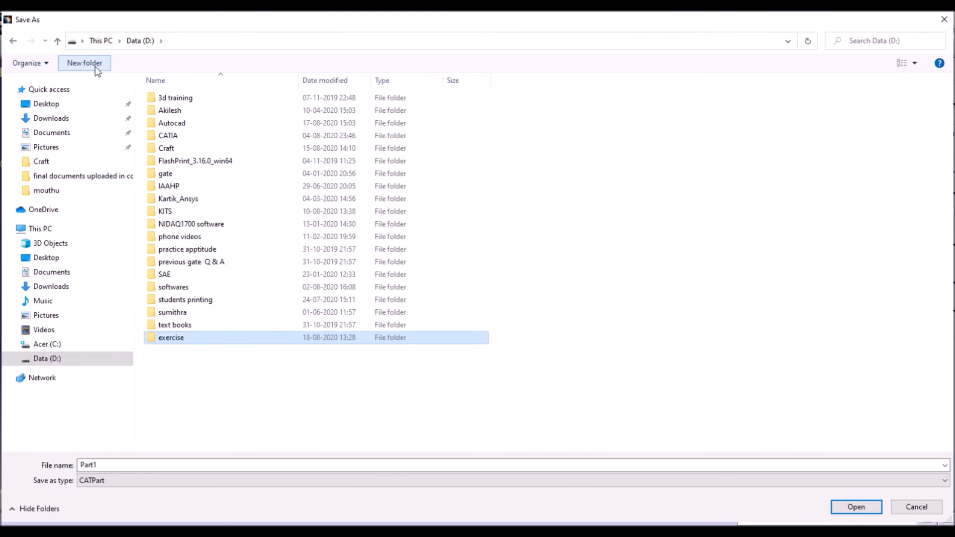
key(Return)
Step: Save the part as practice ex1 with the CATPart file type
click(246, 468)
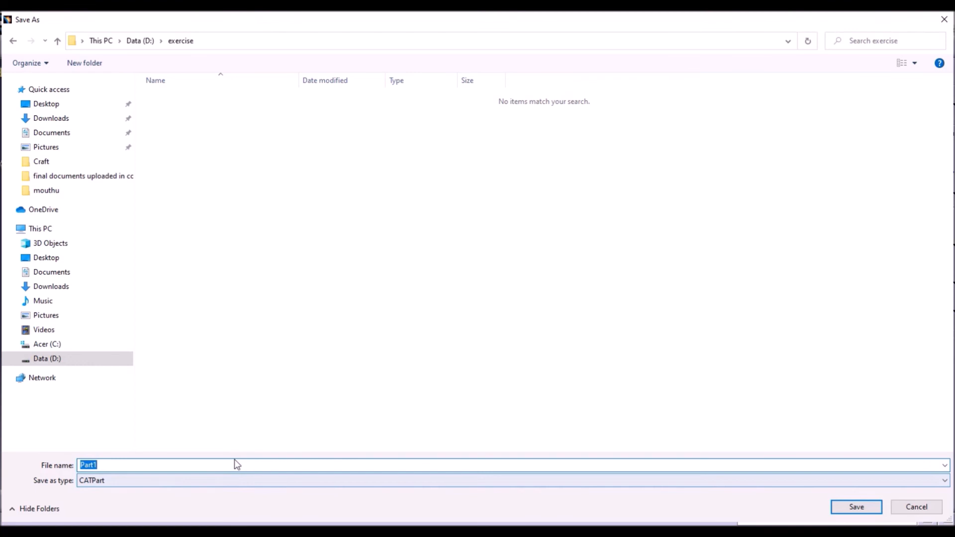
text(pr)
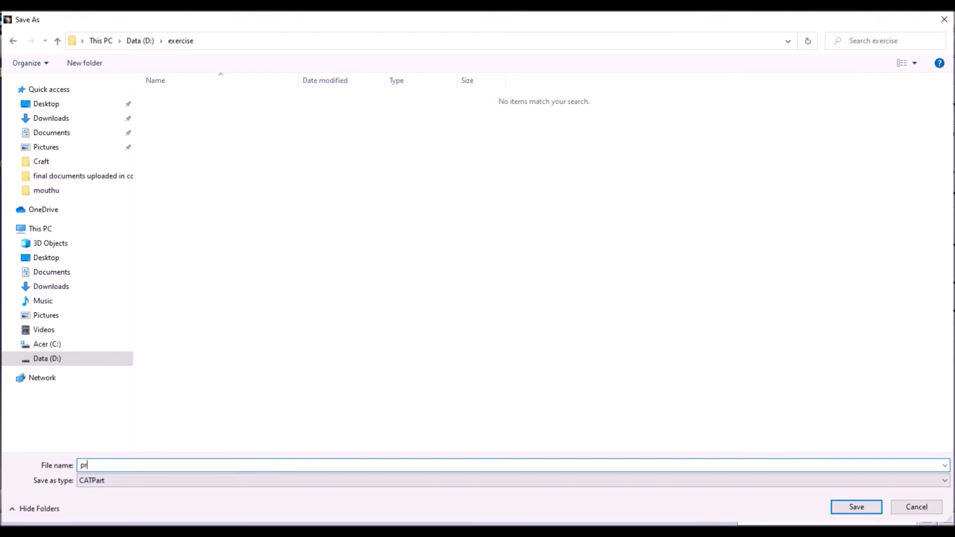
text(actice ex1)
click(127, 480)
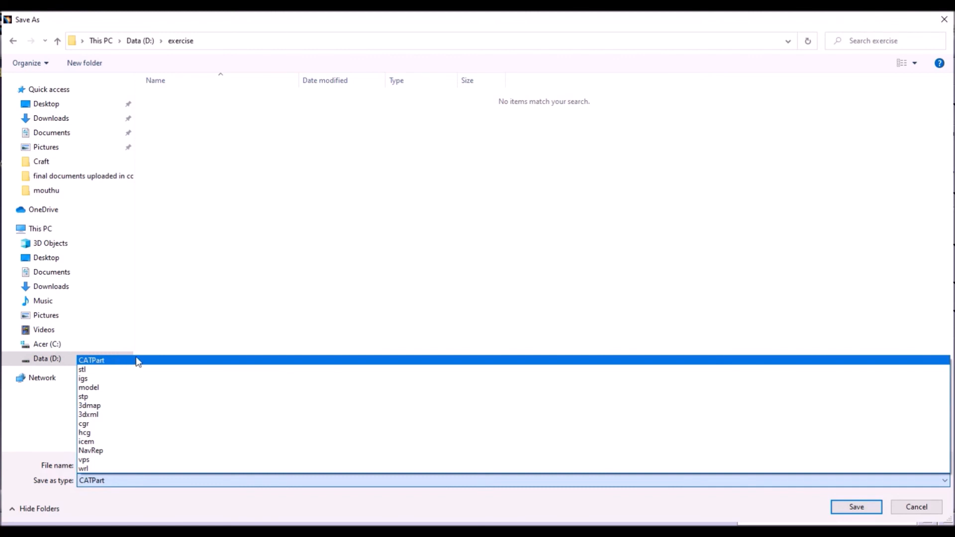
click(122, 362)
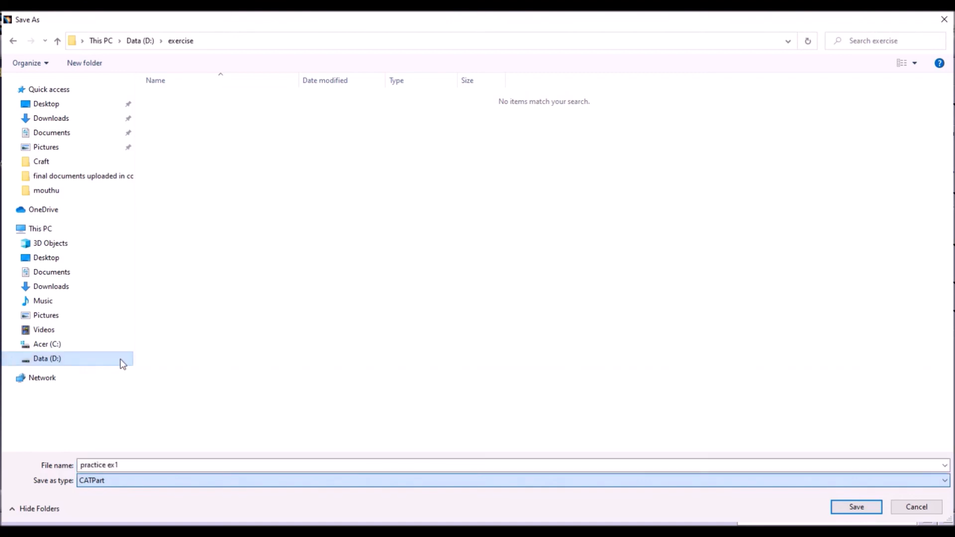
click(857, 509)
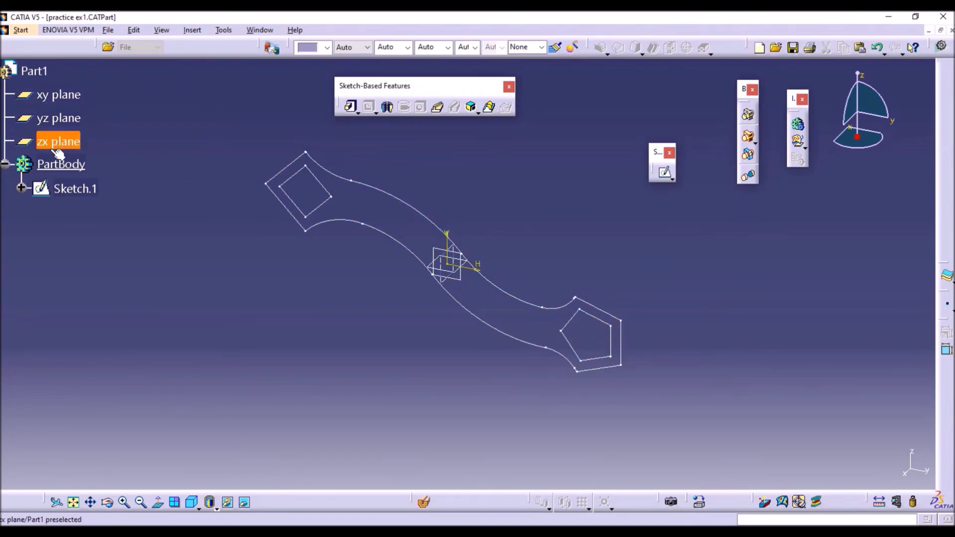
Step: Rename the PartBody feature to Special S Wrench through its properties
click(66, 165)
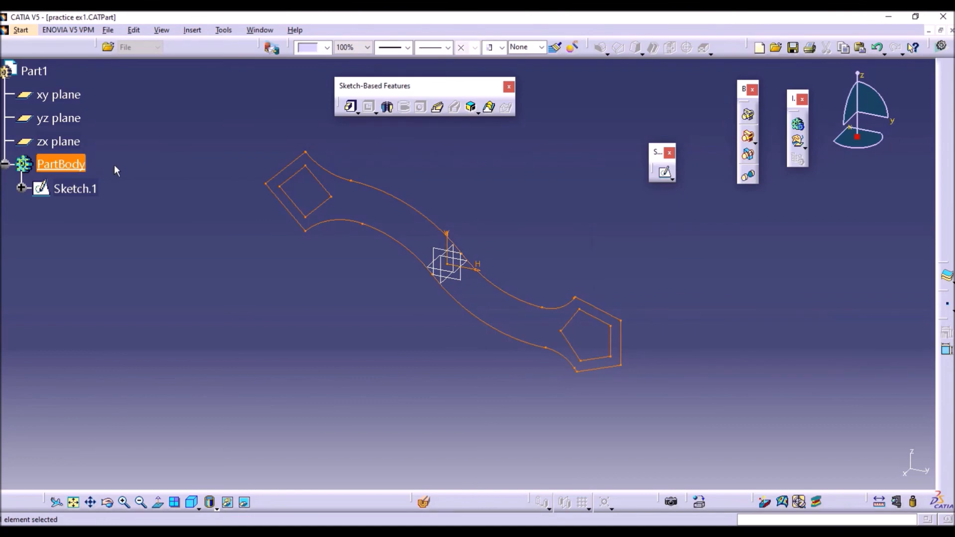
right_click(62, 163)
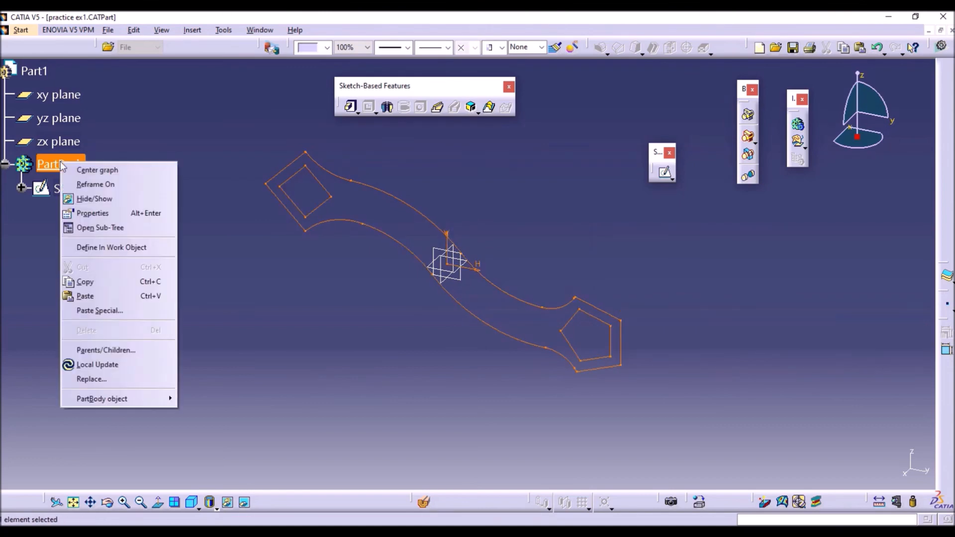
click(100, 218)
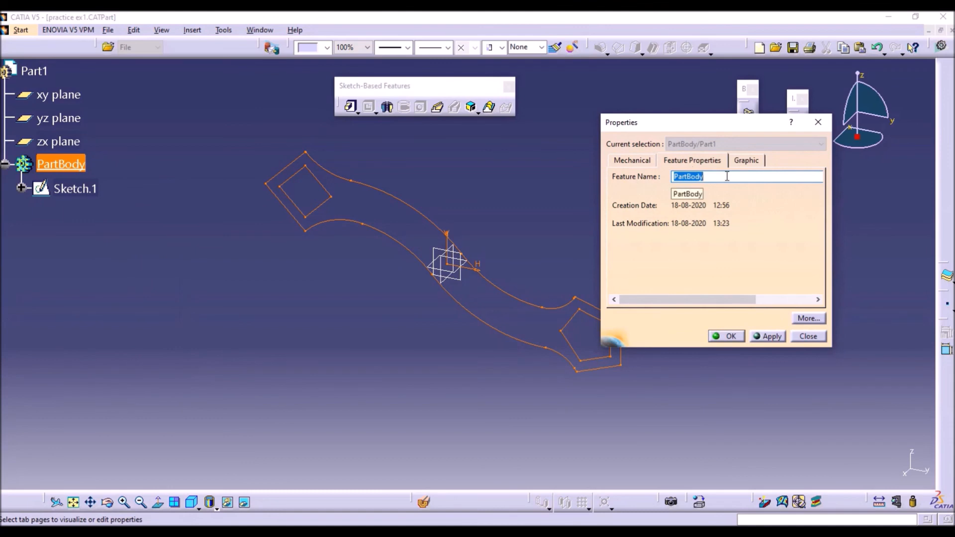
text(Spe)
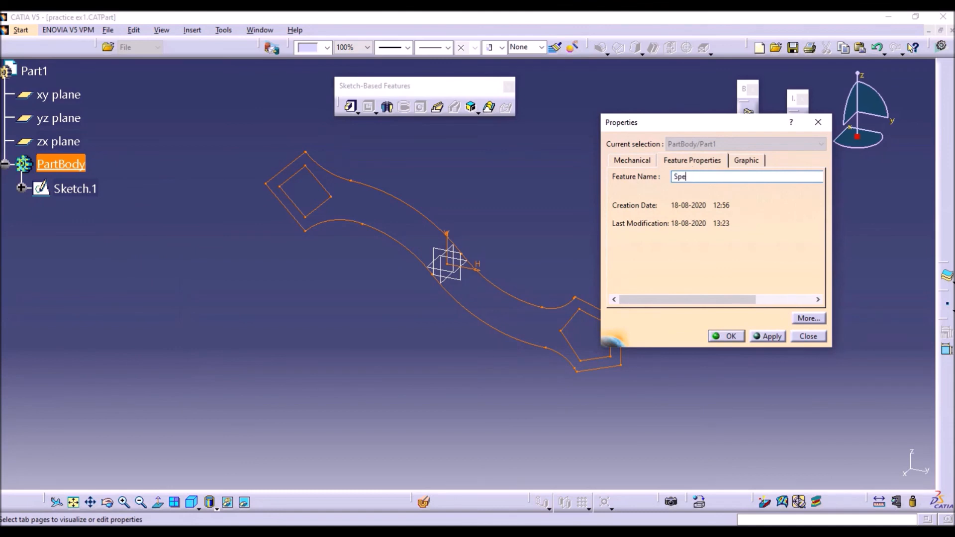
text(cial S Wrench)
key(Return)
click(75, 268)
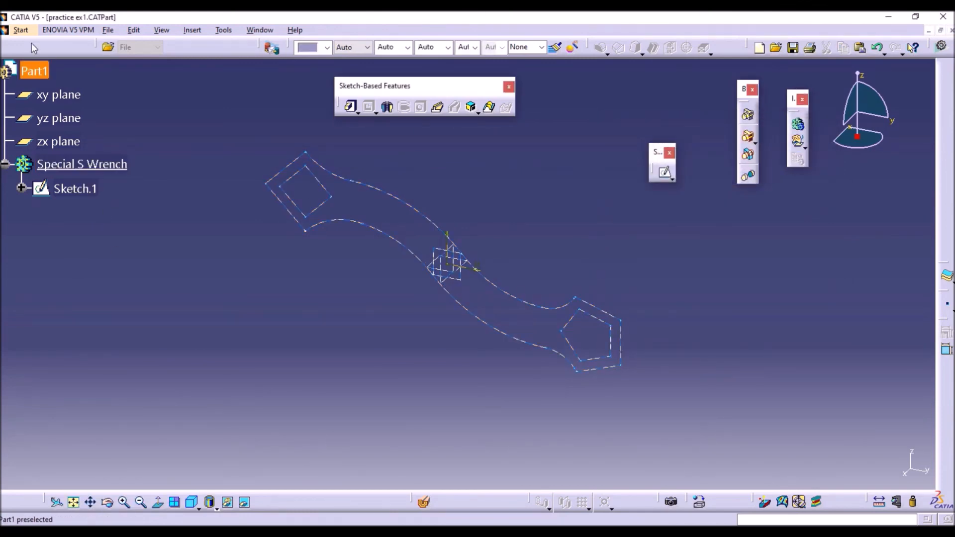
Step: Set the part number of Part1 to Practice 1 in its product properties
click(40, 72)
right_click(42, 71)
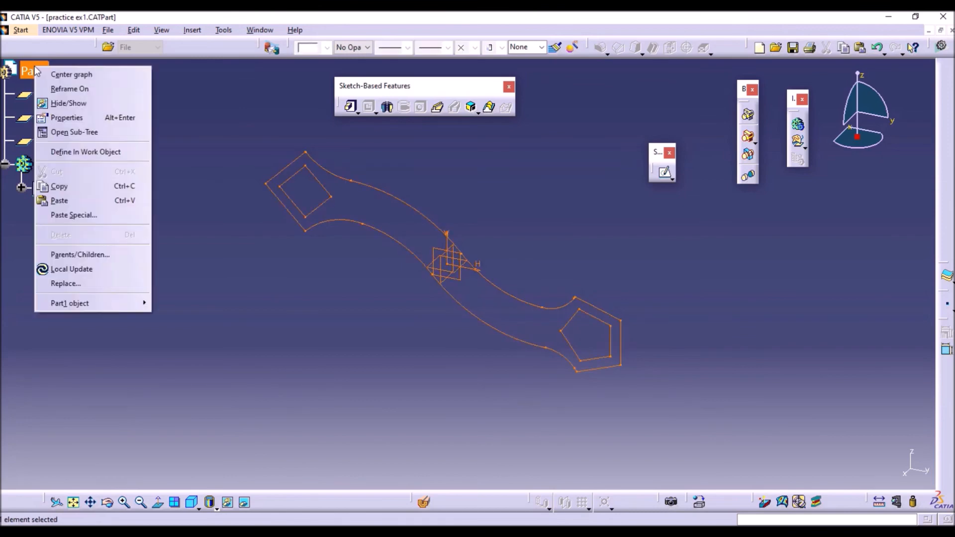
click(73, 118)
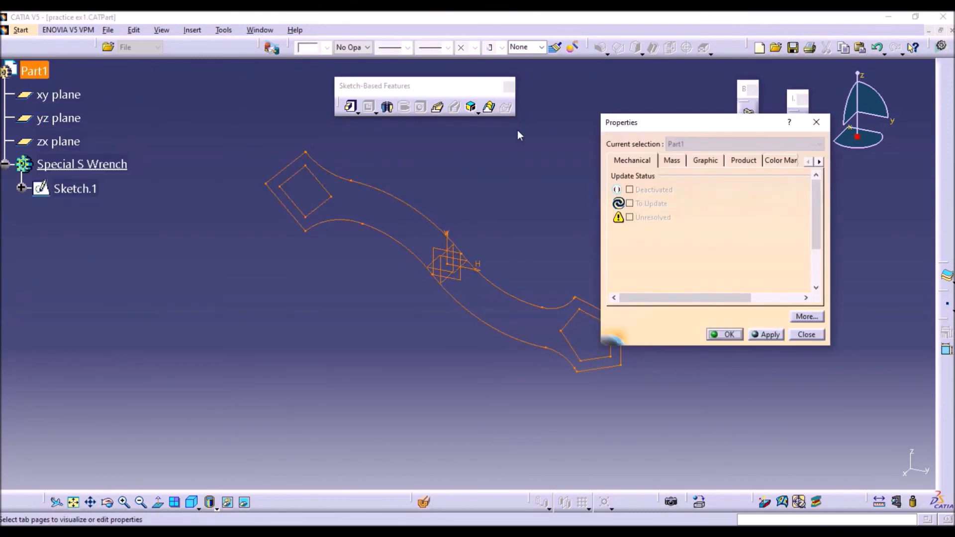
click(744, 162)
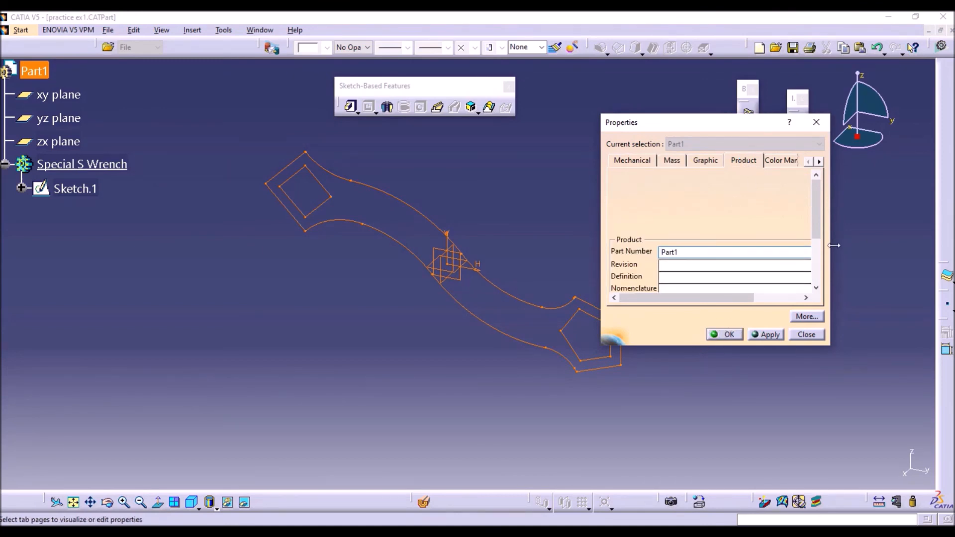
drag(829, 235, 904, 235)
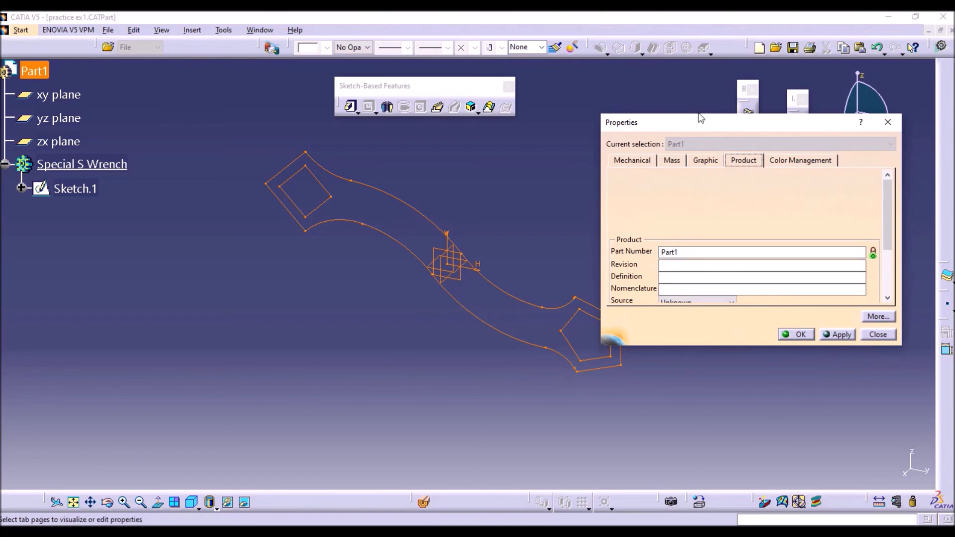
drag(701, 117, 701, 14)
click(708, 151)
drag(708, 150, 603, 164)
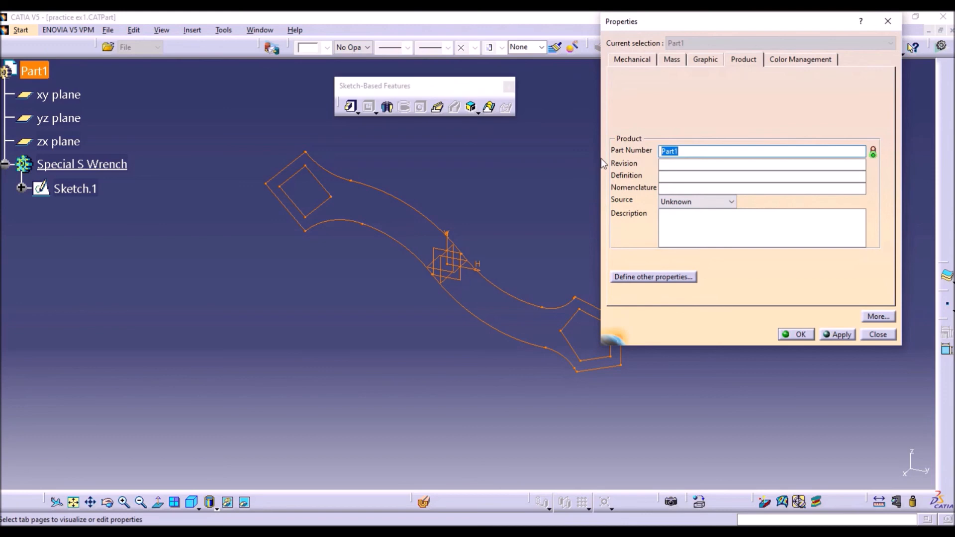
text(PRac)
key(BackSpace)
key(BackSpace)
key(BackSpace)
text(ractice 1)
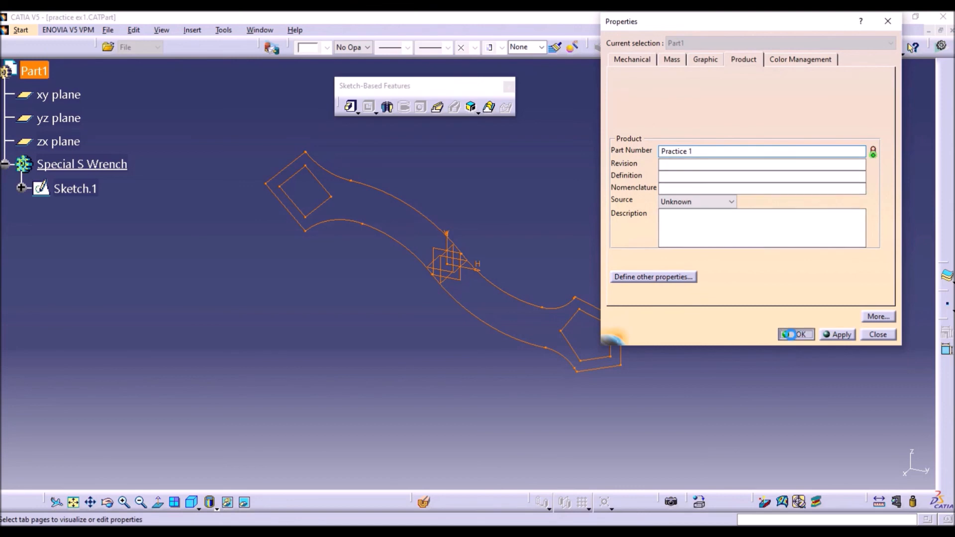
click(796, 335)
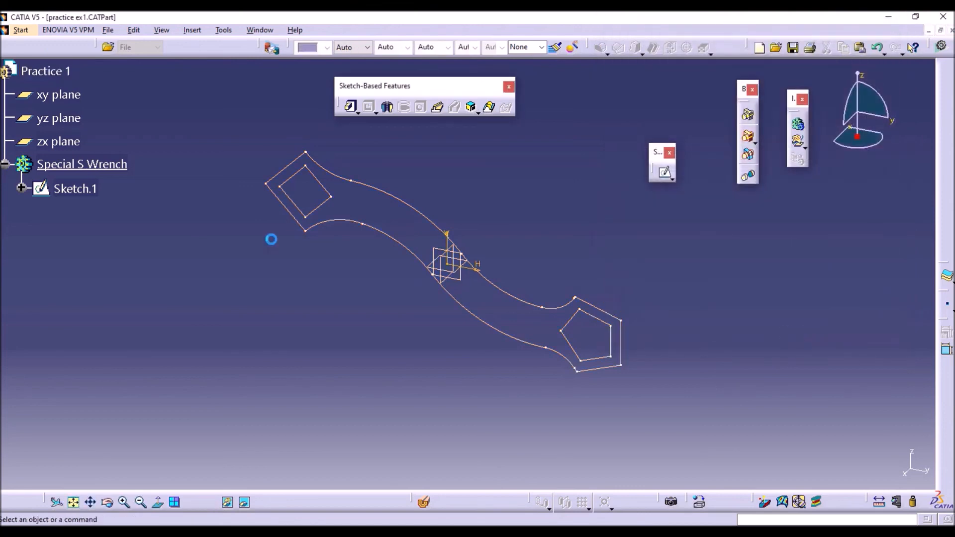
Step: Save the part
click(110, 31)
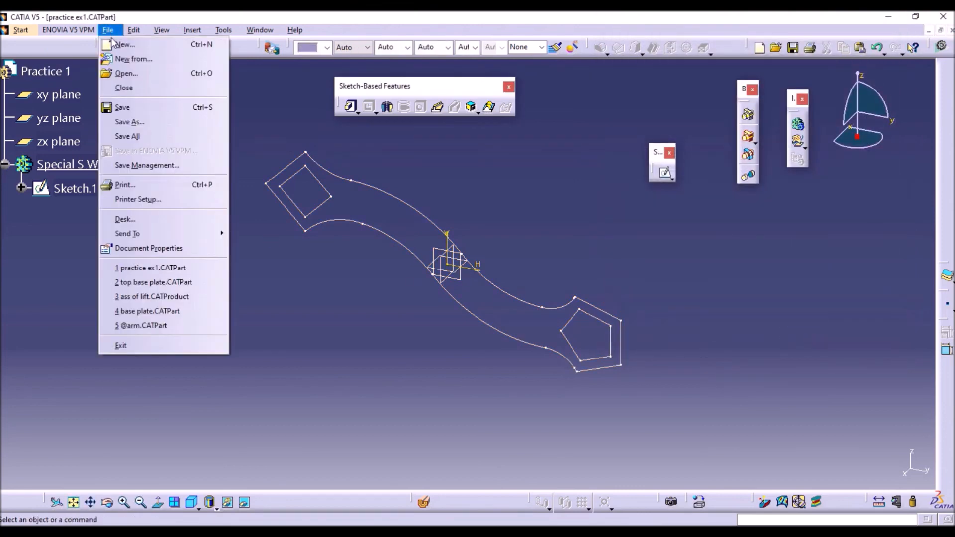
click(128, 107)
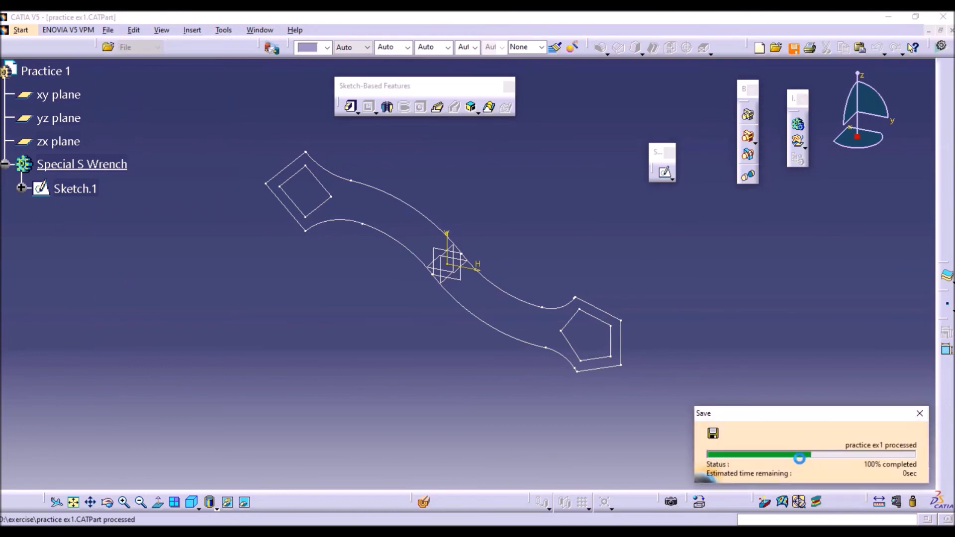